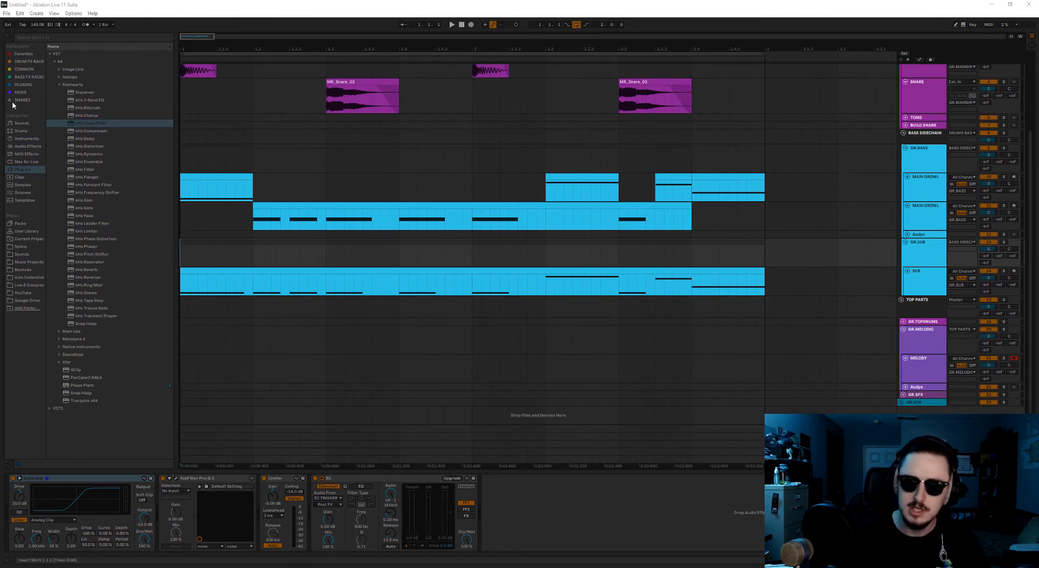
- Duplicate the two-bar loop on all tracks seven times so that it fills 16 bars
scroll(352, 365, "up", 2)
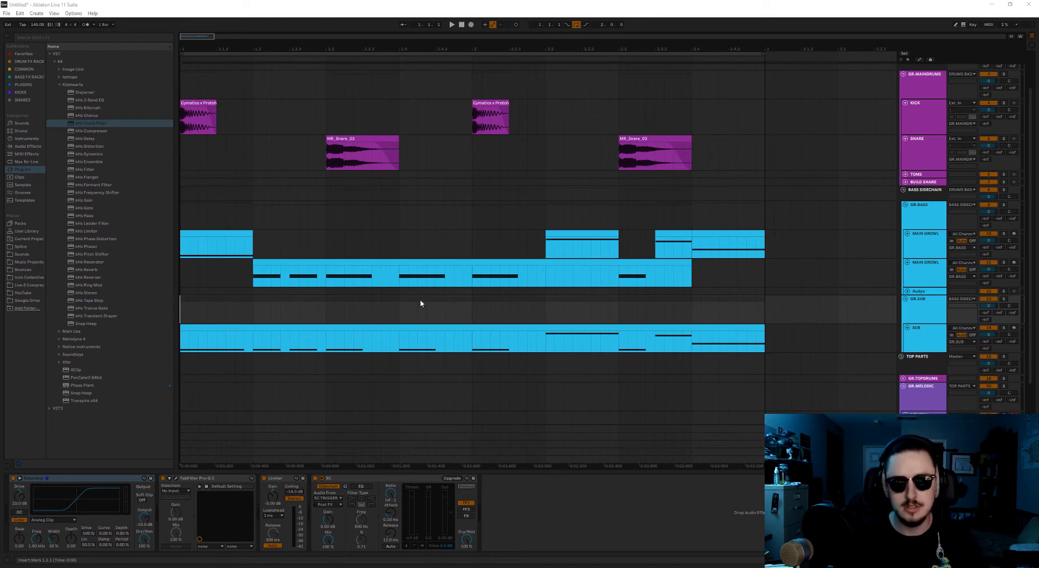
scroll(422, 320, "down", 2)
scroll(316, 320, "down", 3)
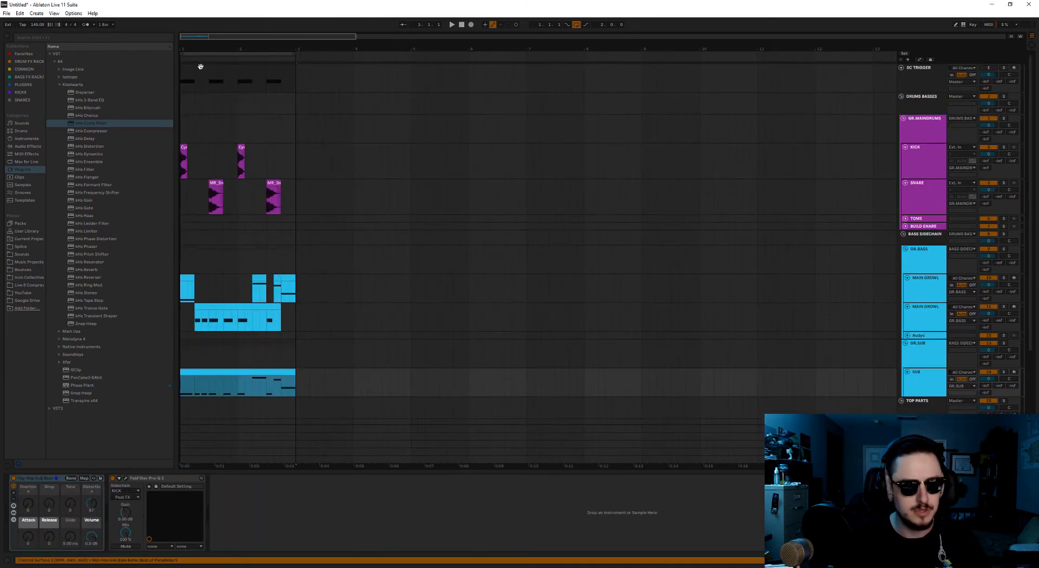
key("ctrl+a")
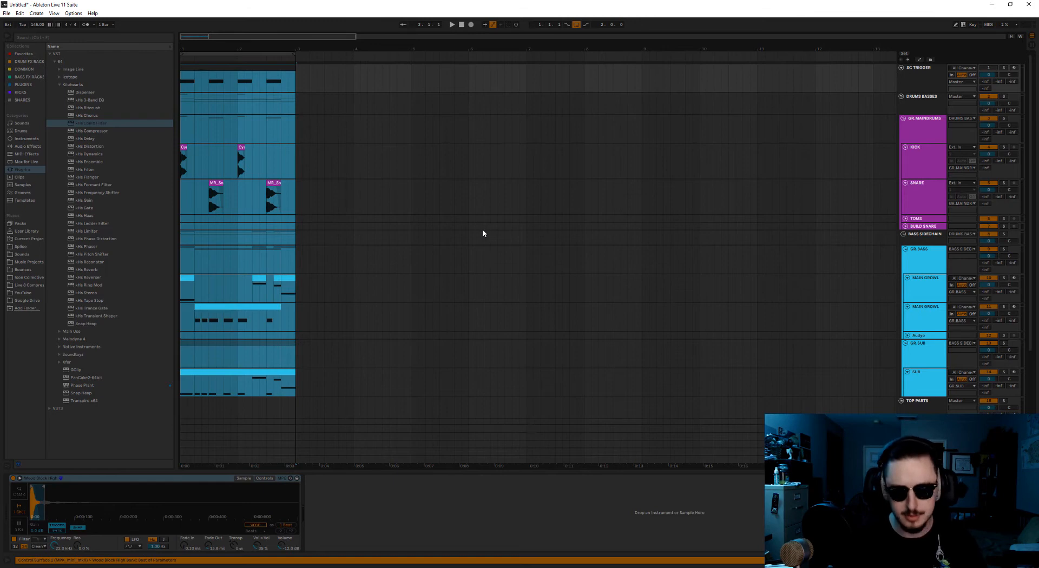
scroll(440, 238, "down", 3)
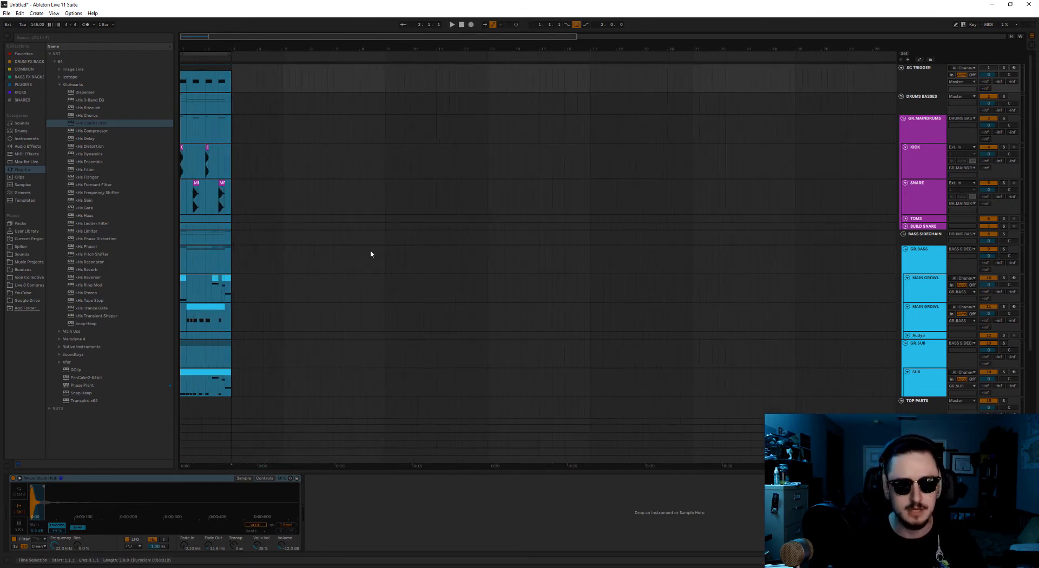
key("ctrl+d")
key("ctrl+d")
key("ctrl+d")
key("ctrl+d")
key("ctrl+d")
key("ctrl+d")
key("ctrl+d")
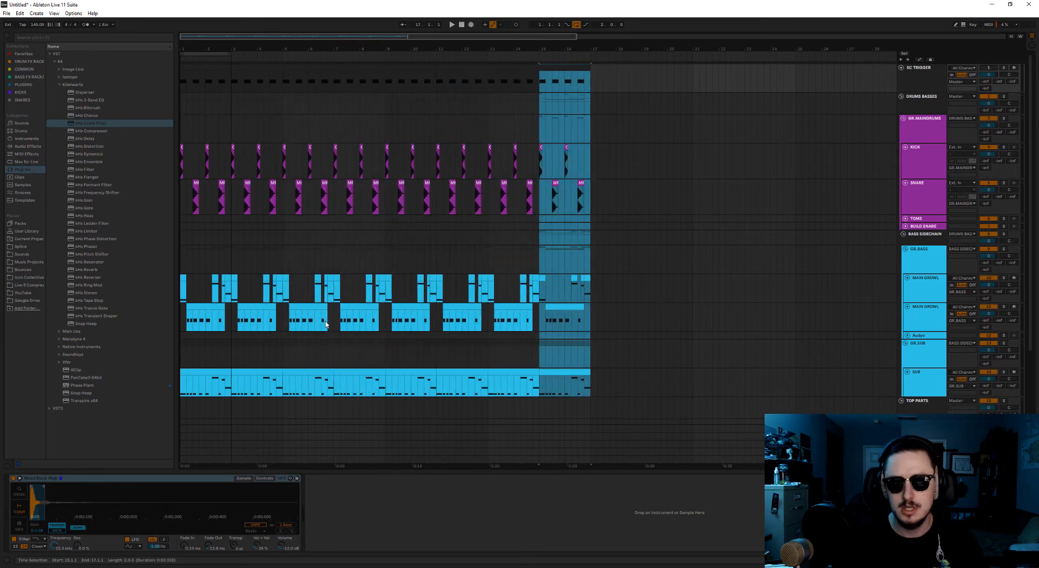
- Play the arrangement briefly from bar 1
left_click_drag(575, 38, 185, 258)
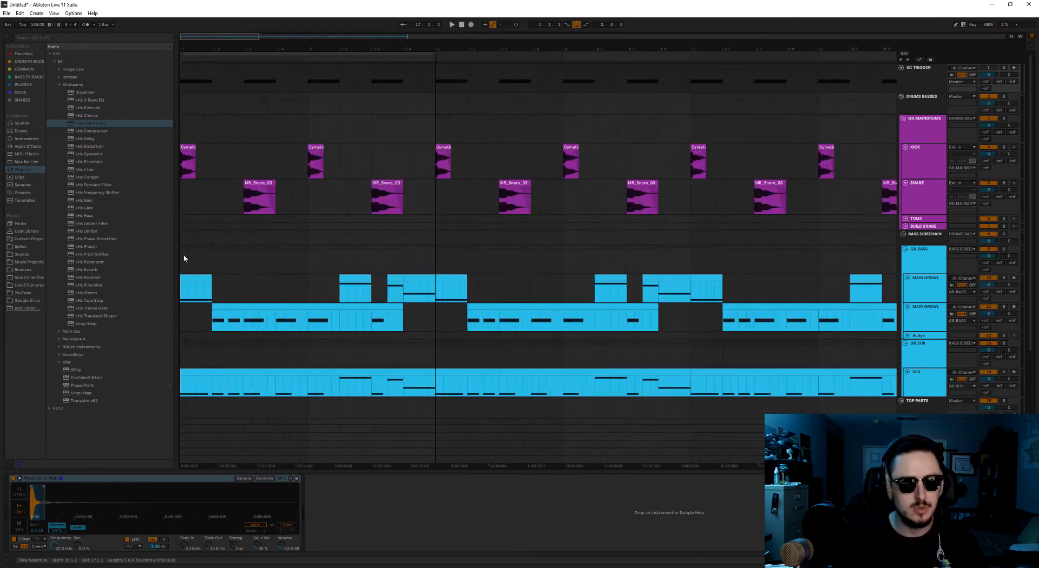
left_click(184, 256)
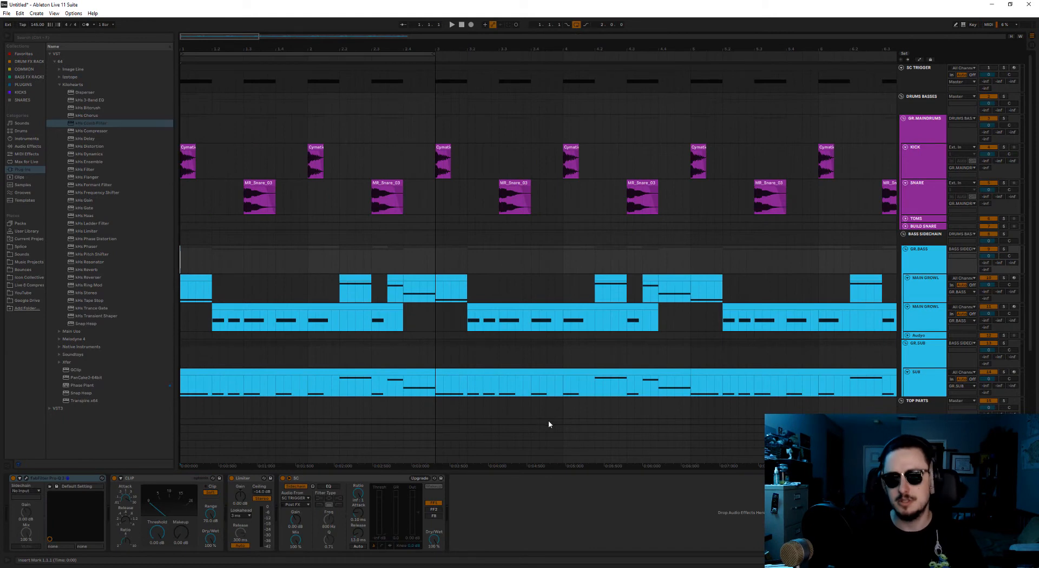
scroll(549, 425, "down", 1)
key("space")
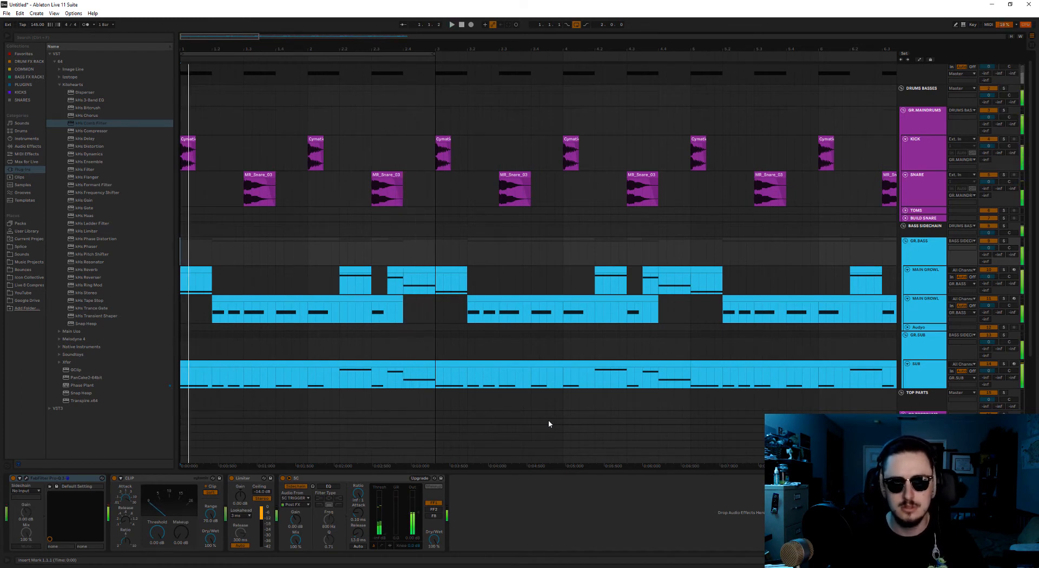
key("space")
- Move the two-bar loop region to start at bar 3 and set the adaptive grid to Narrow
scroll(548, 422, "up", 1)
scroll(361, 220, "down", 2)
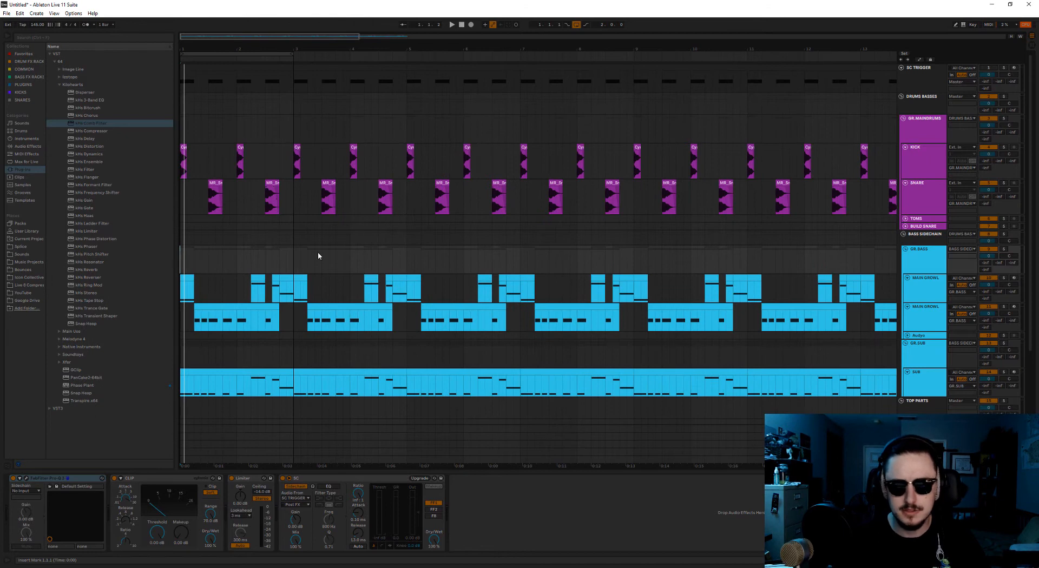
scroll(339, 243, "down", 2)
scroll(332, 249, "up", 2)
left_click_drag(379, 37, 334, 41)
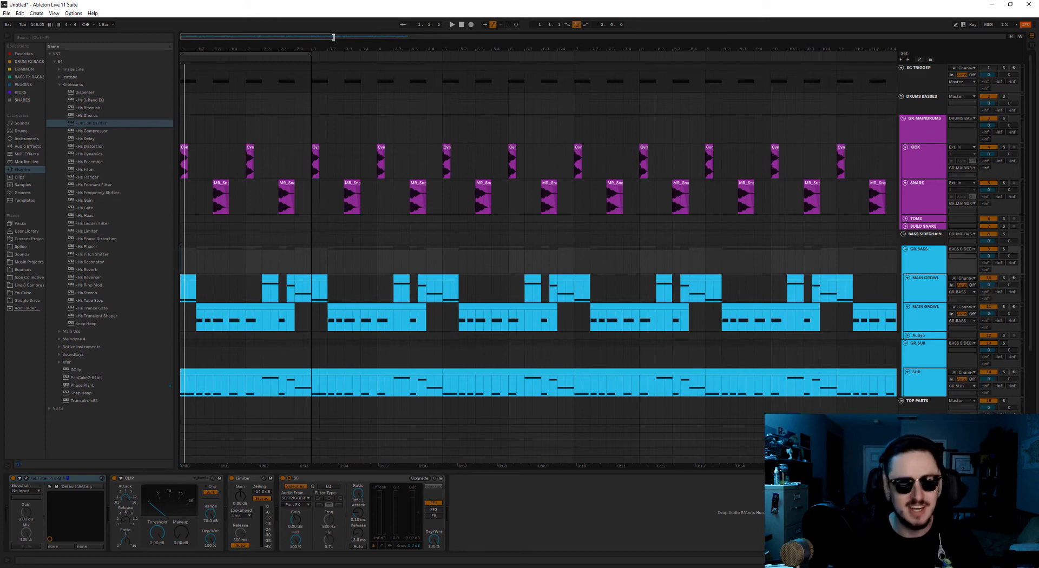
left_click_drag(266, 53, 393, 66)
scroll(349, 249, "up", 2)
right_click(326, 271)
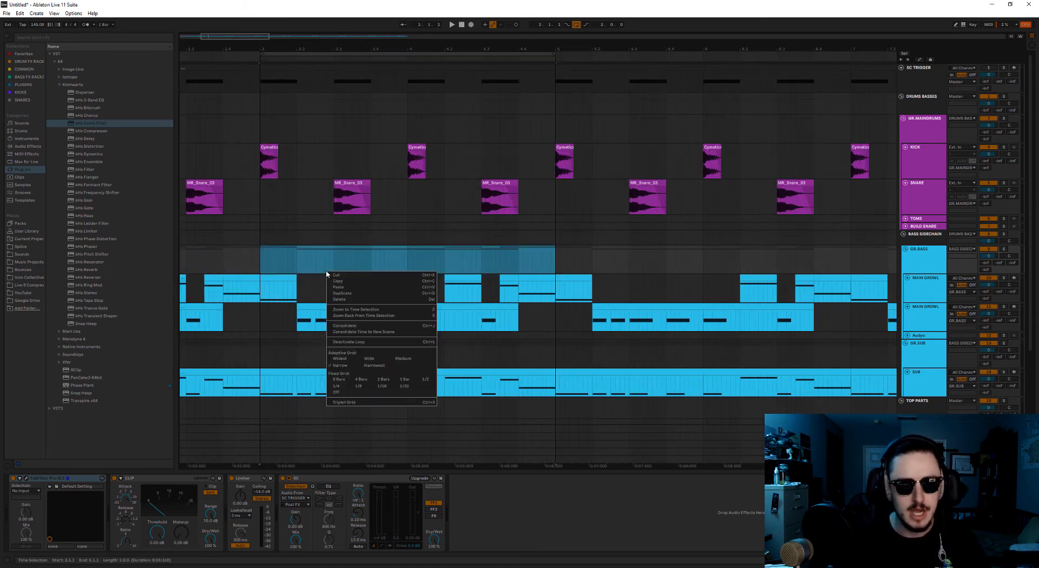
left_click(341, 367)
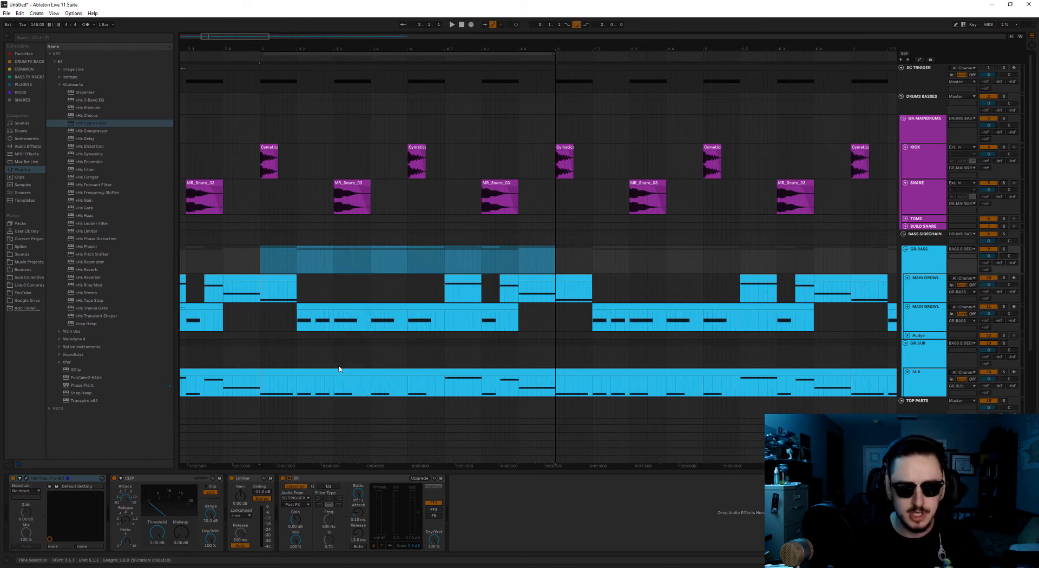
left_click(258, 321)
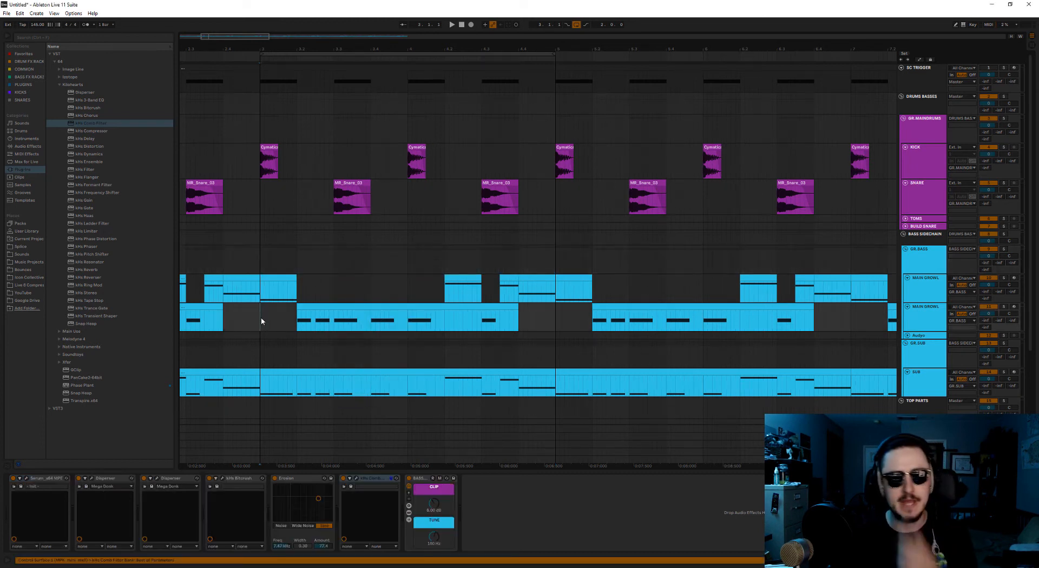
scroll(321, 305, "down", 1)
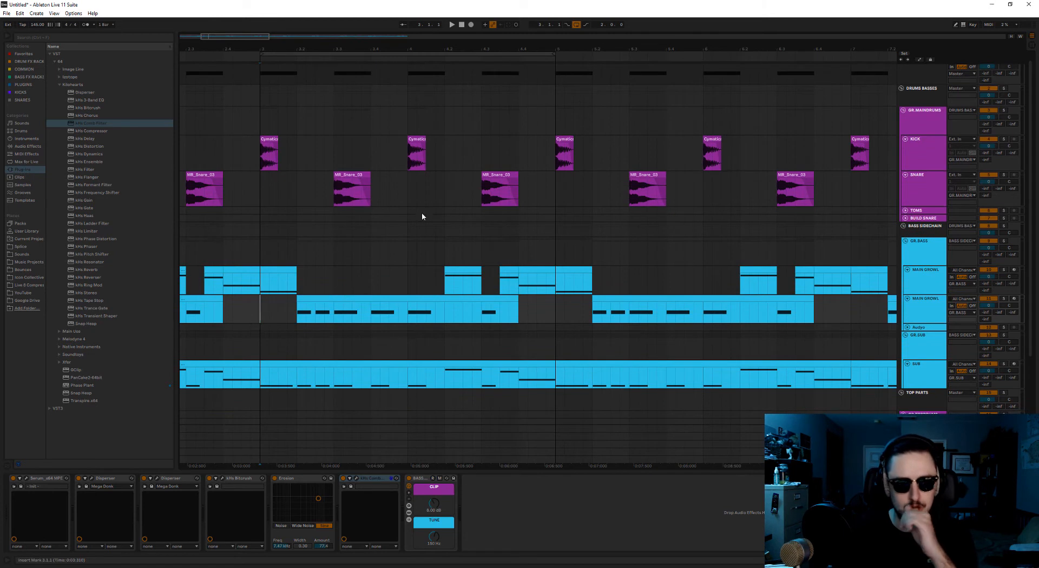
scroll(323, 308, "down", 2)
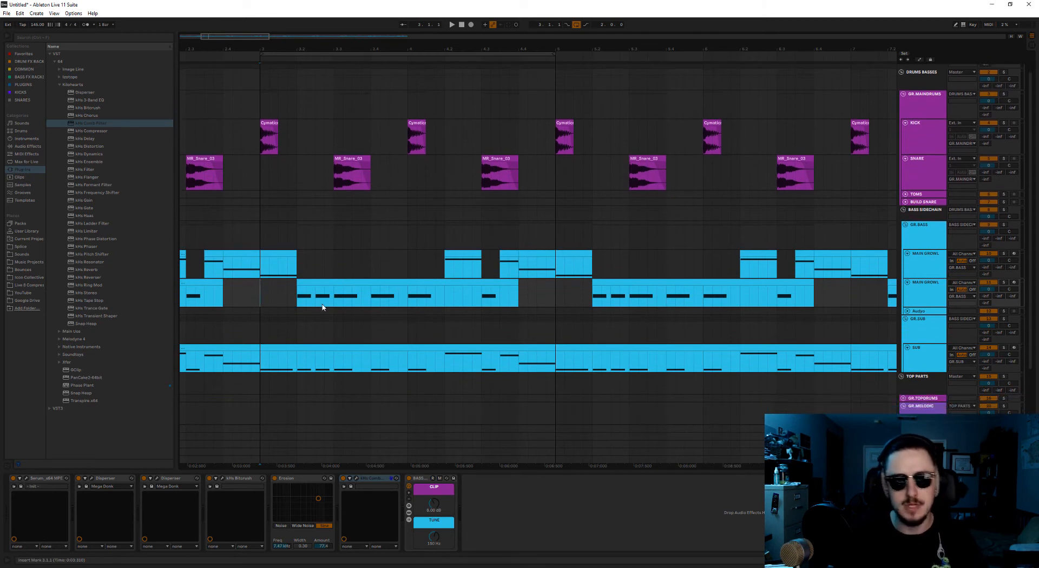
left_click(344, 279)
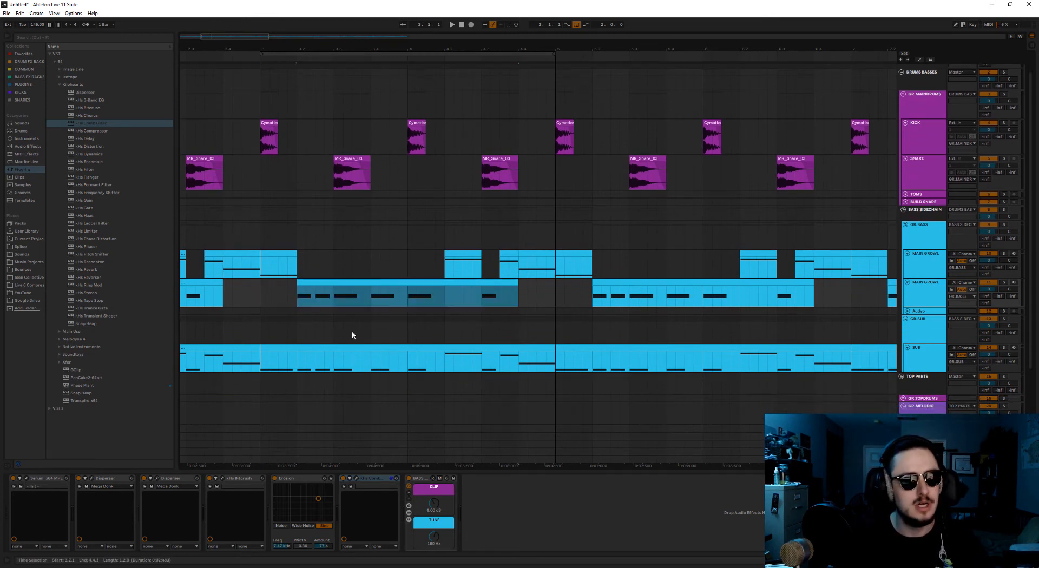
left_click(258, 295)
scroll(218, 337, "up", 2)
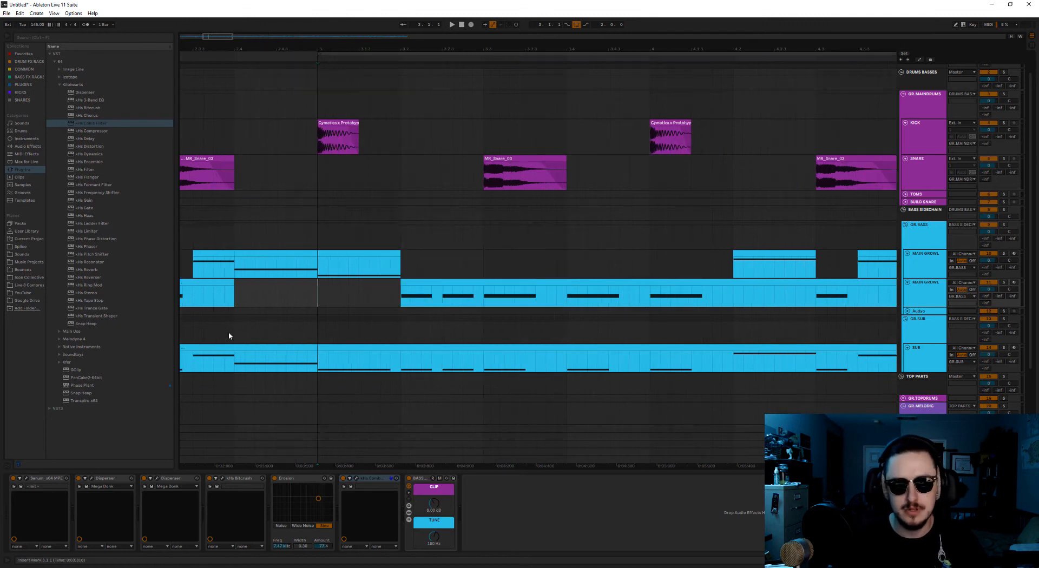
scroll(338, 321, "down", 2)
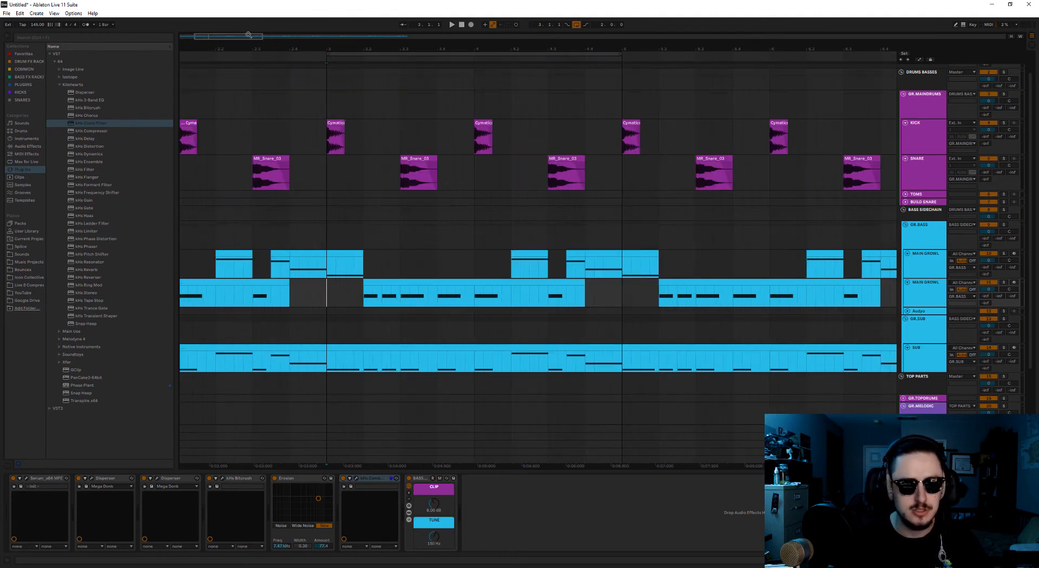
- Repeat the paired short growl and sub notes from 3.2 at 3.3, 4.1 and 4.2, and delete the upper growl clip at 4.2
left_click_drag(248, 36, 253, 37)
left_click_drag(351, 366, 316, 293)
key("ctrl+d")
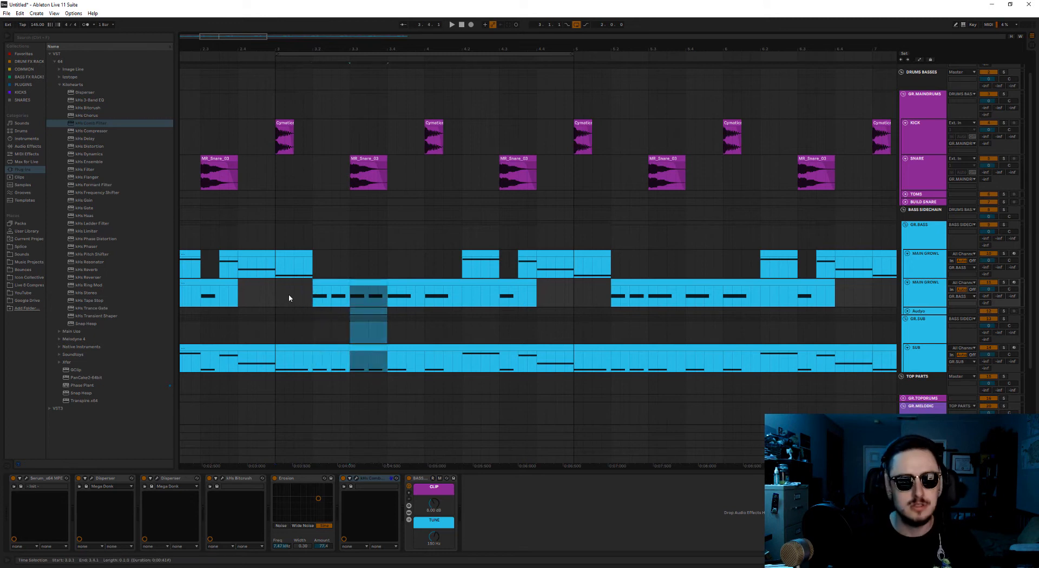
key("ctrl+d")
key("ctrl+d")
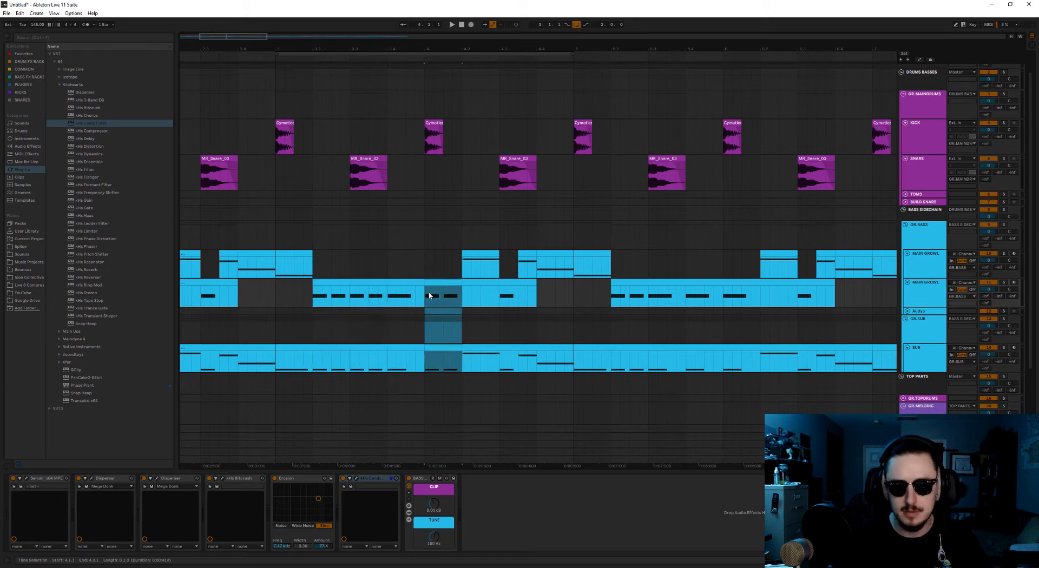
key("ctrl+d")
left_click(471, 253)
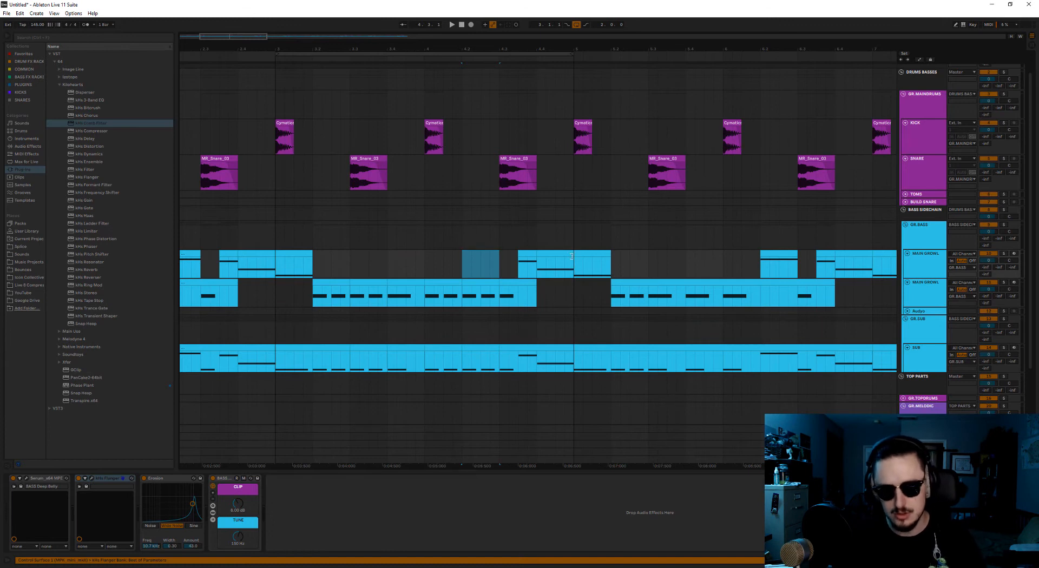
- Play the reworked section from bar 3 to check the bass rhythm
left_click(277, 294)
key("space")
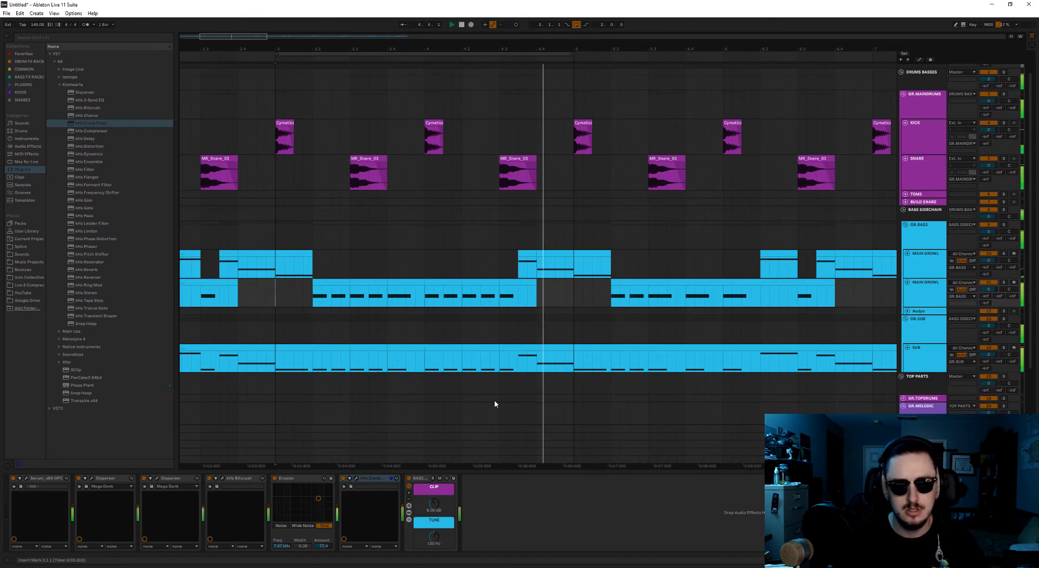
left_click_drag(414, 355, 402, 290)
key("ctrl+d")
left_click(297, 303)
key("space")
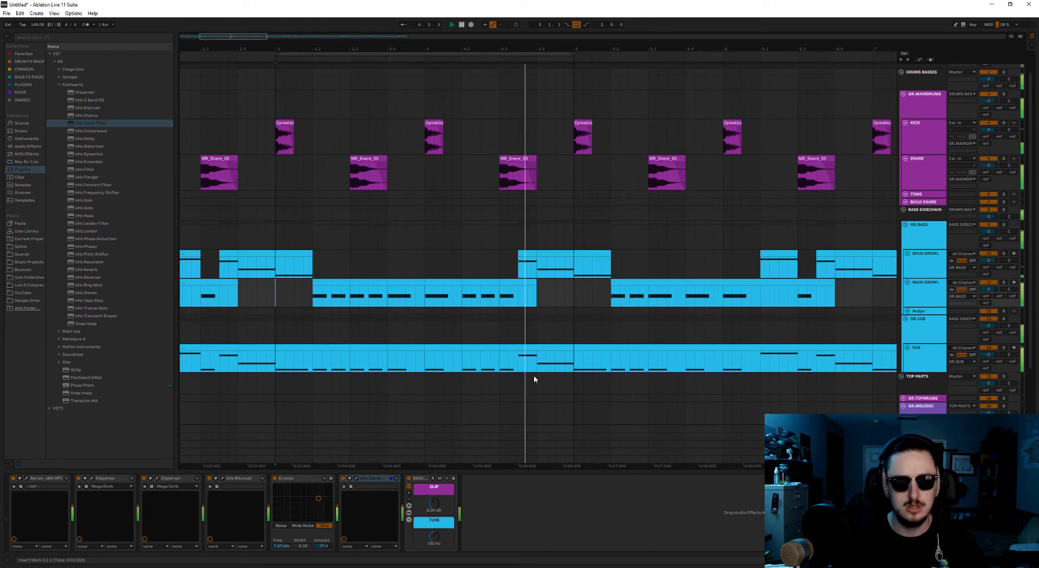
key("minus")
key("space")
- Extend the loop region over the first four bars and play it from the start
left_click_drag(315, 54, 117, 75)
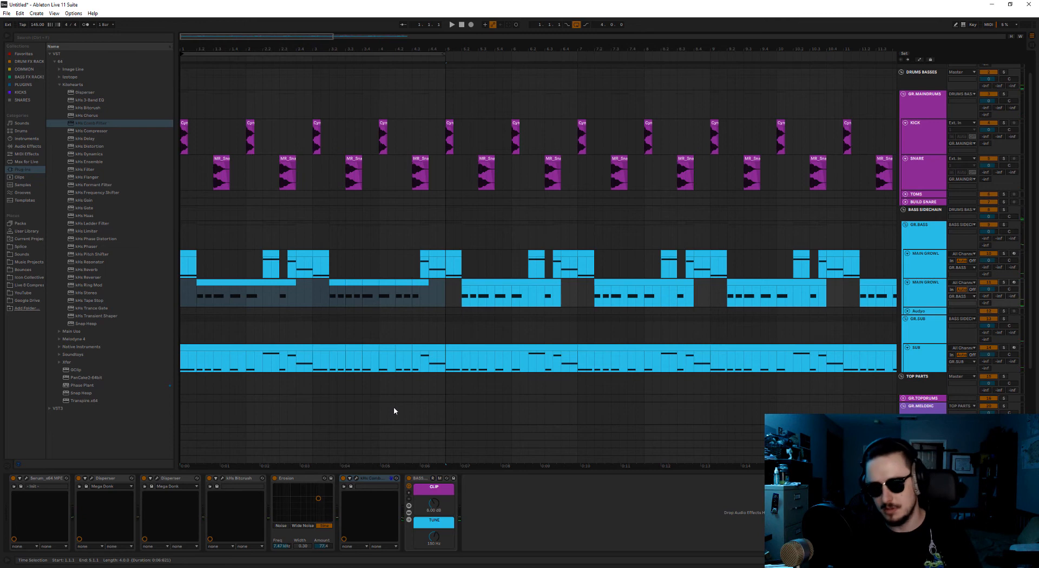
key("space")
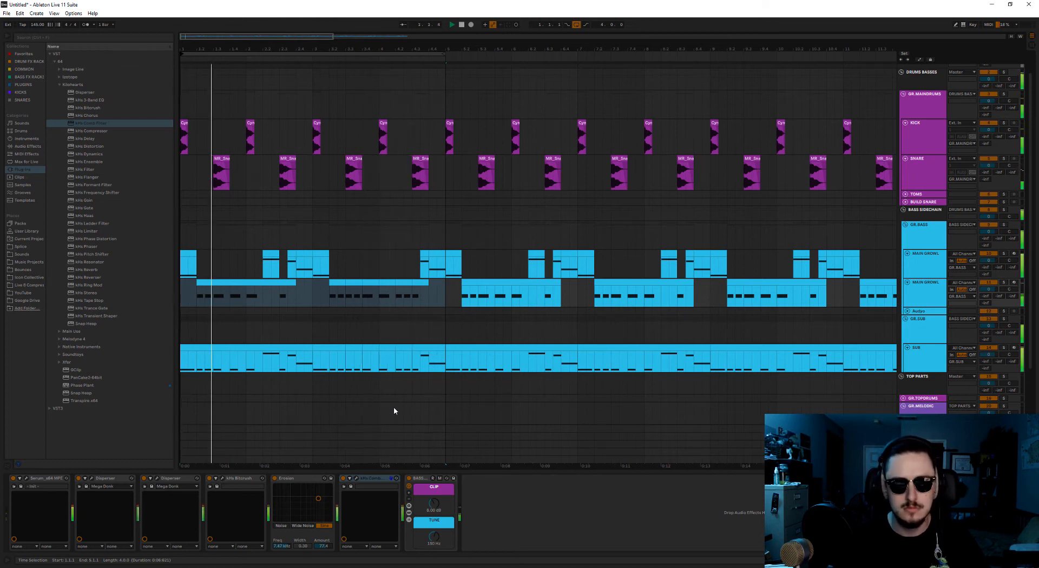
left_click(397, 260)
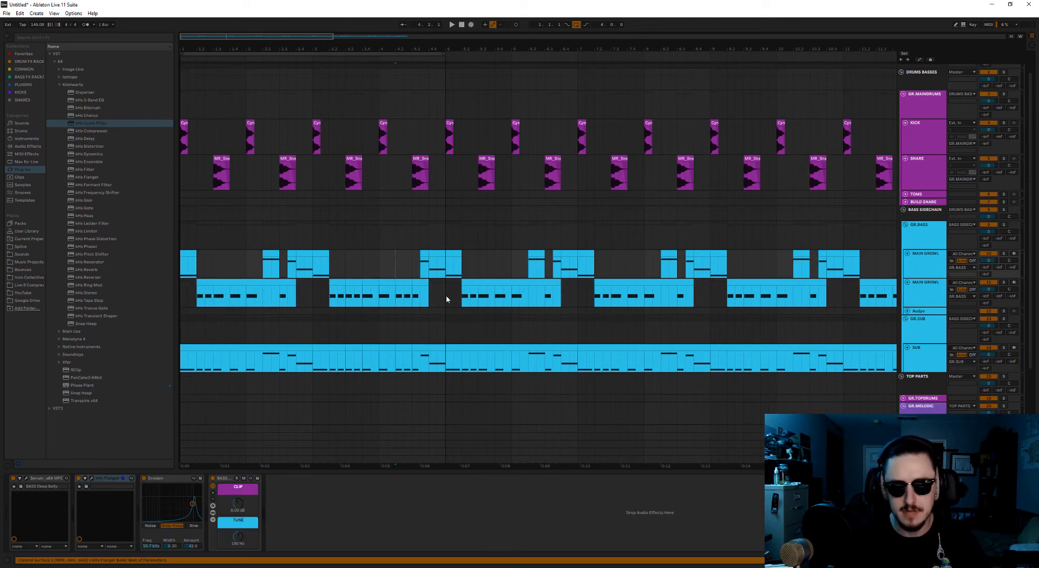
- Set the loop region to the two bars starting at bar 5
left_click_drag(446, 295, 575, 295)
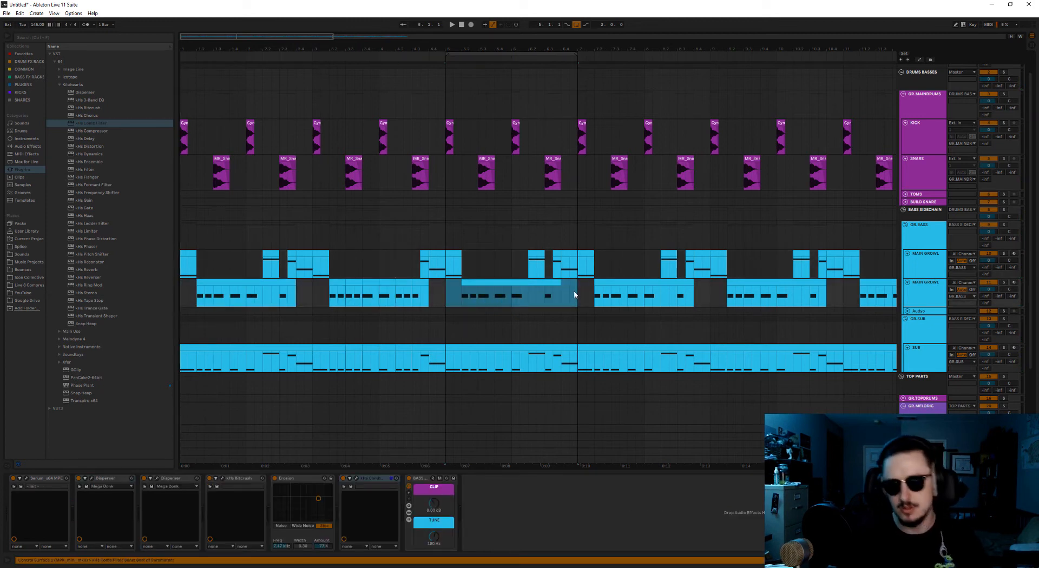
key("z")
left_click(431, 323)
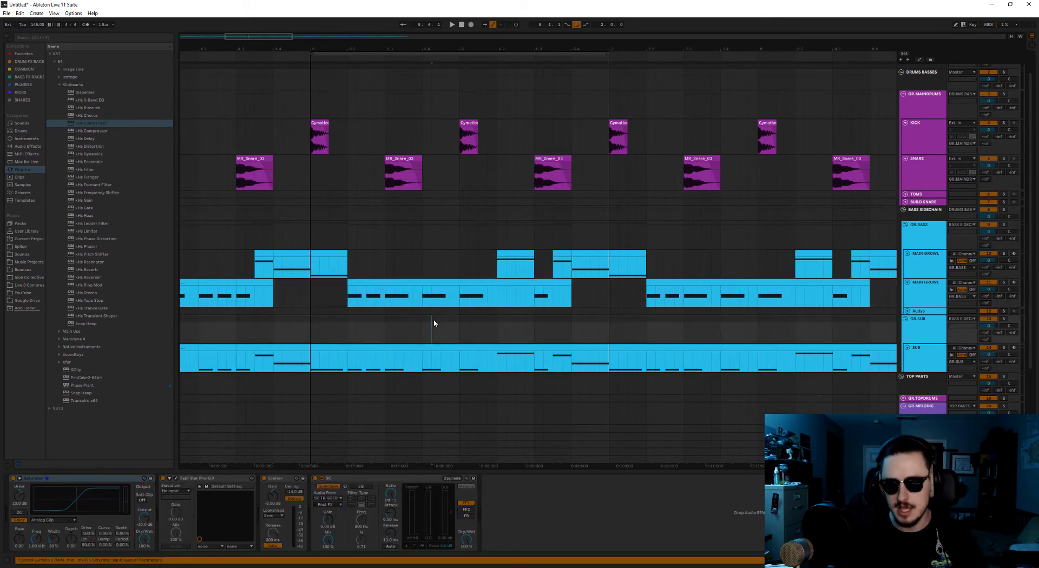
- Cut eighth-note gaps at 5.2 and 5.3 in the lower growl and sub tracks, keeping short stabs between them
left_click_drag(364, 360, 346, 300)
key("Delete")
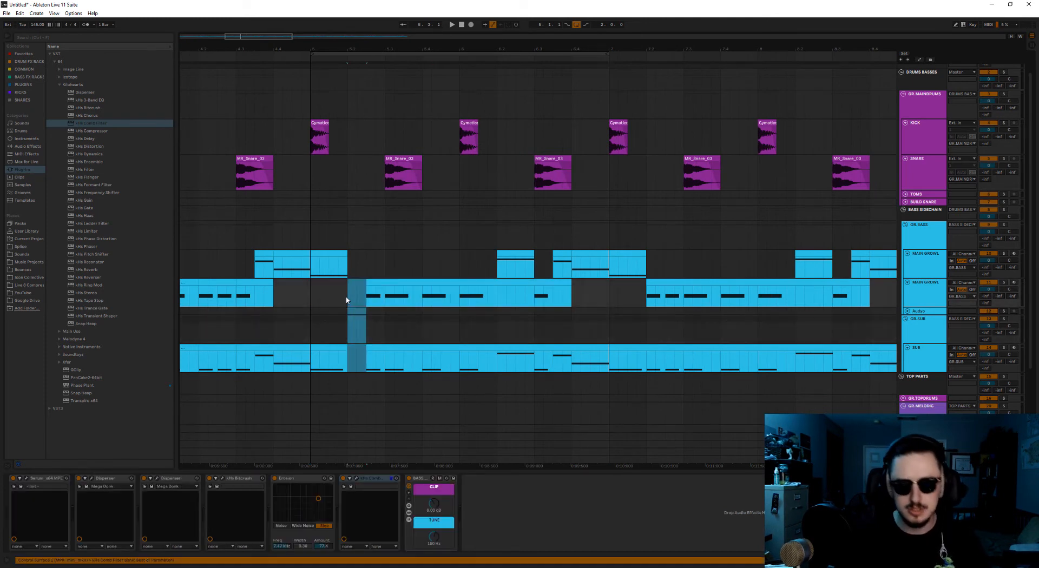
left_click_drag(419, 366, 388, 301)
key("Delete")
left_click(401, 291)
key("ctrl+v")
- Shorten the high growl and sub hit to an eighth note at 6.2.3, and shift the final growl and sub hits to 6.4
left_click_drag(550, 357, 536, 295)
left_click_drag(544, 283, 506, 295)
mouse_move(528, 348)
left_mouse_down()
mouse_move(544, 352)
mouse_move(520, 351)
left_mouse_up()
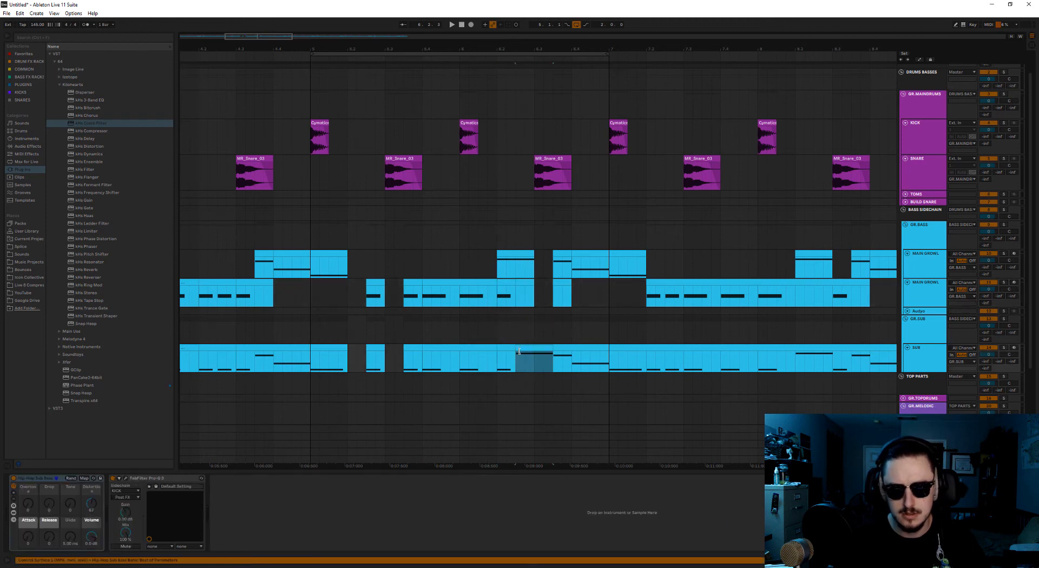
left_click_drag(607, 348, 590, 349)
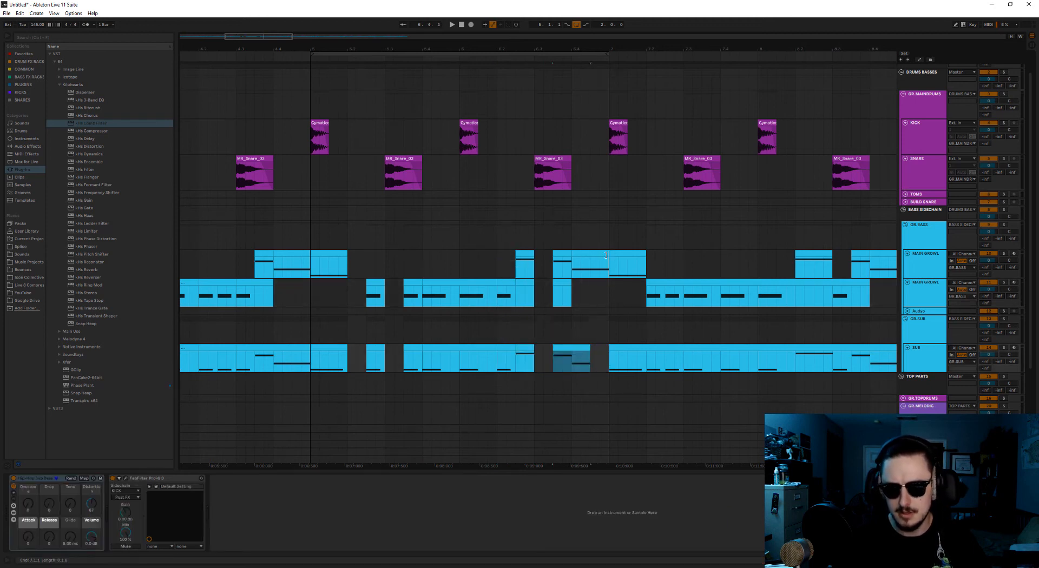
left_click_drag(607, 254, 575, 260)
left_click(564, 348, "shift")
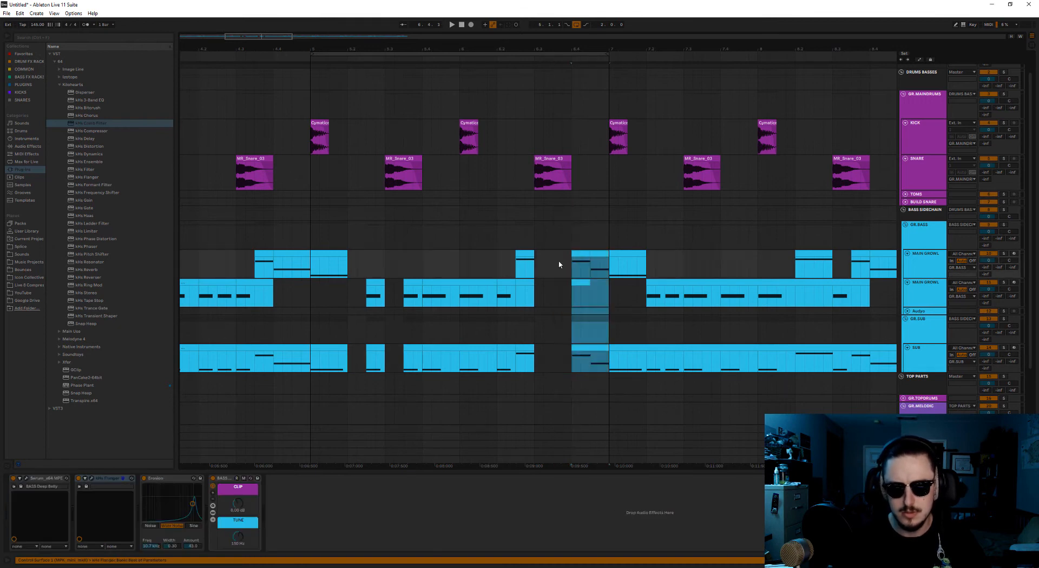
- Try to move the short growl and sub hit from 6.2.3 to 6.3.3
left_click(525, 260)
left_click(524, 350, "shift")
left_click_drag(534, 349, 562, 353)
left_click(510, 283)
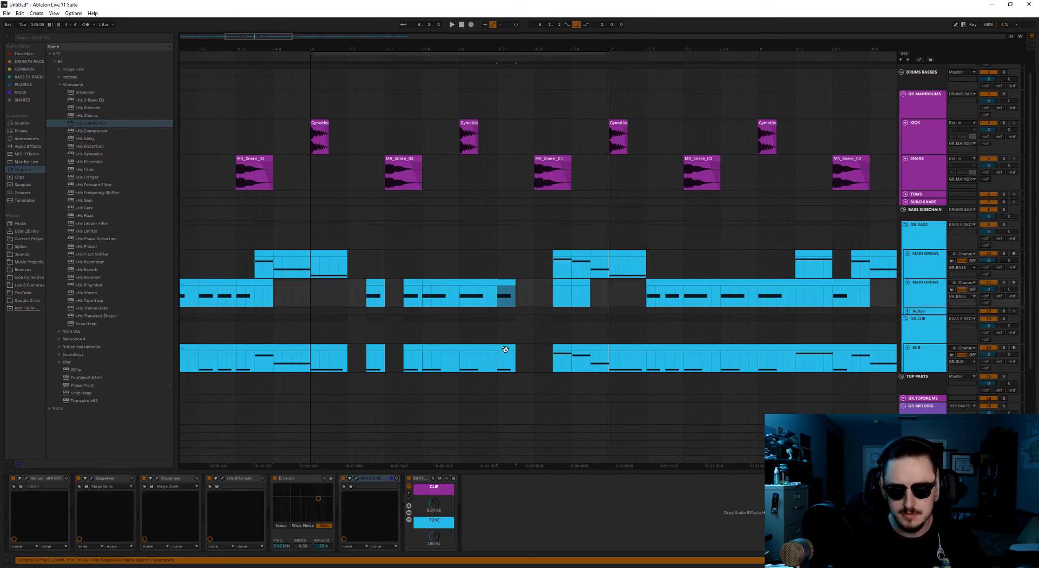
key("ctrl+z")
- Copy the short growl and sub hit from 6.2.3 to 6.3.3 and play the variation from bar 5
key("ctrl+c")
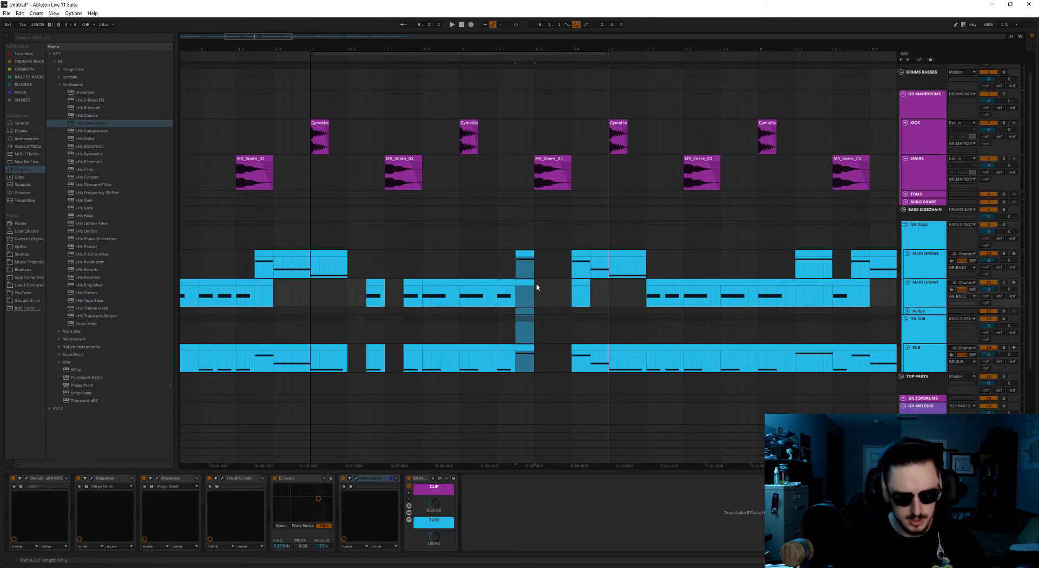
left_click(552, 265)
key("ctrl+v")
left_click(307, 310)
key("space")
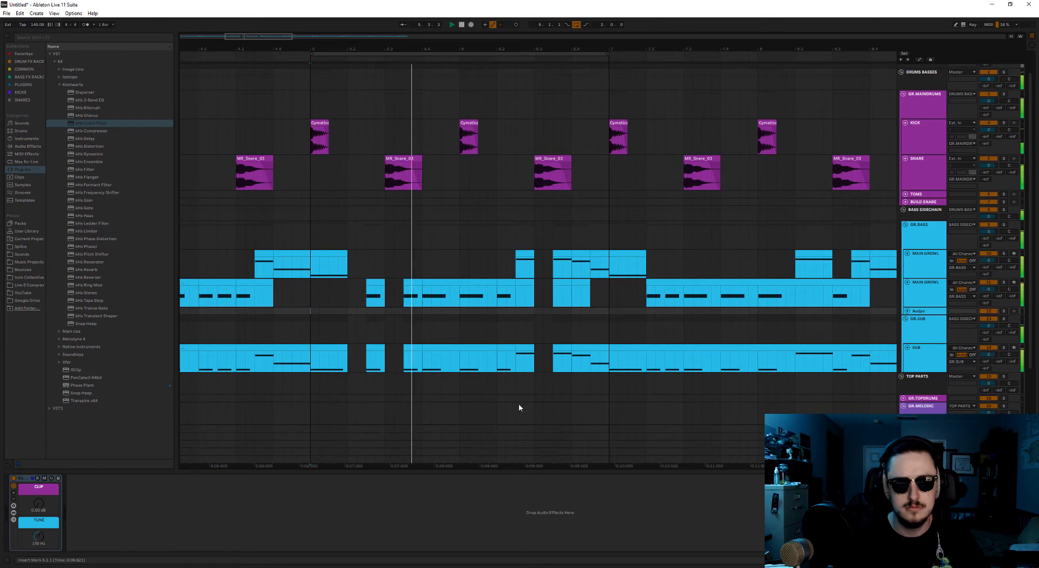
- Set the loop to bars 7 and 8, and duplicate the lower growl track
scroll(517, 402, "down", 3)
scroll(524, 306, "down", 3)
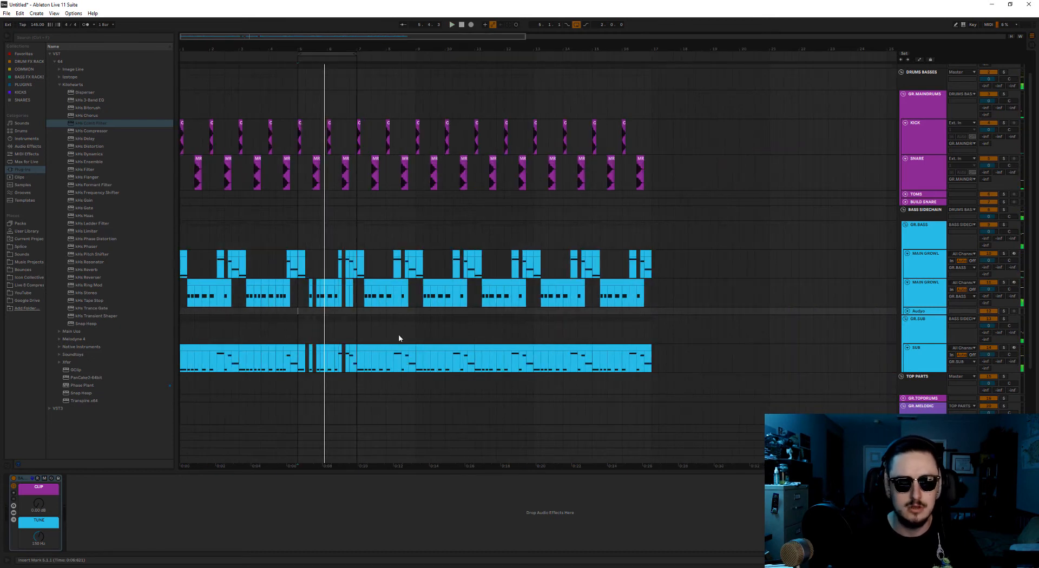
scroll(371, 329, "up", 5)
mouse_move(298, 296)
left_mouse_down()
mouse_move(599, 299)
mouse_move(302, 299)
left_mouse_up()
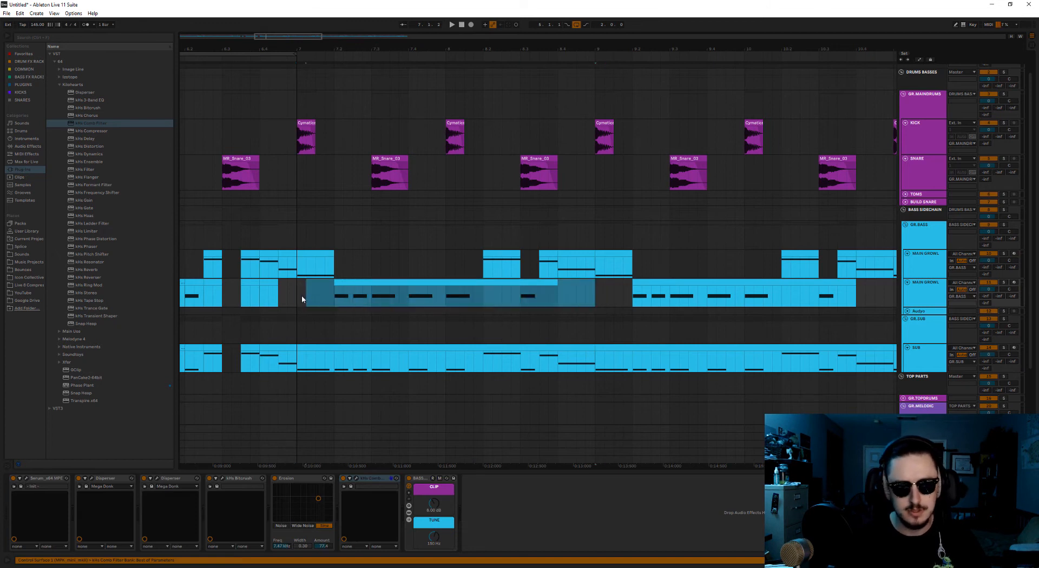
key("ctrl+l")
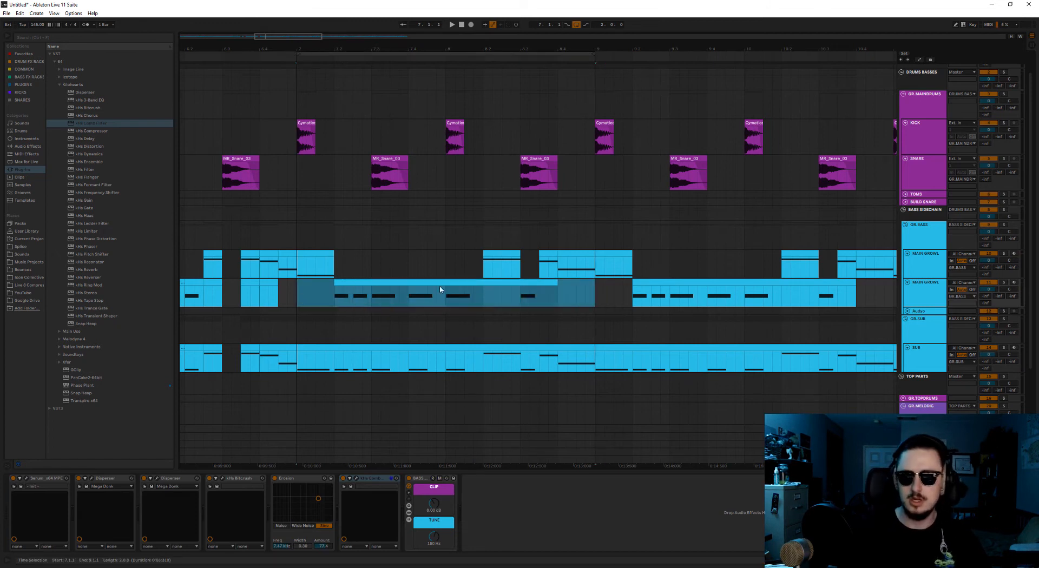
left_click(939, 299)
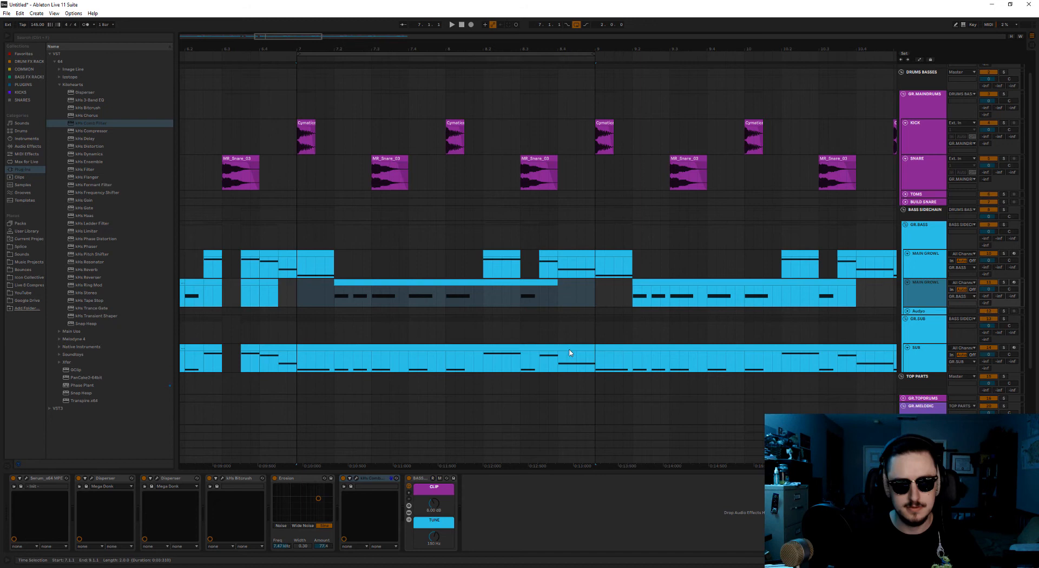
key("ctrl+d")
- Keep only bars 7 and 8 on the duplicated growl track, and delete those two bars from the original lower growl track
scroll(527, 343, "down", 5)
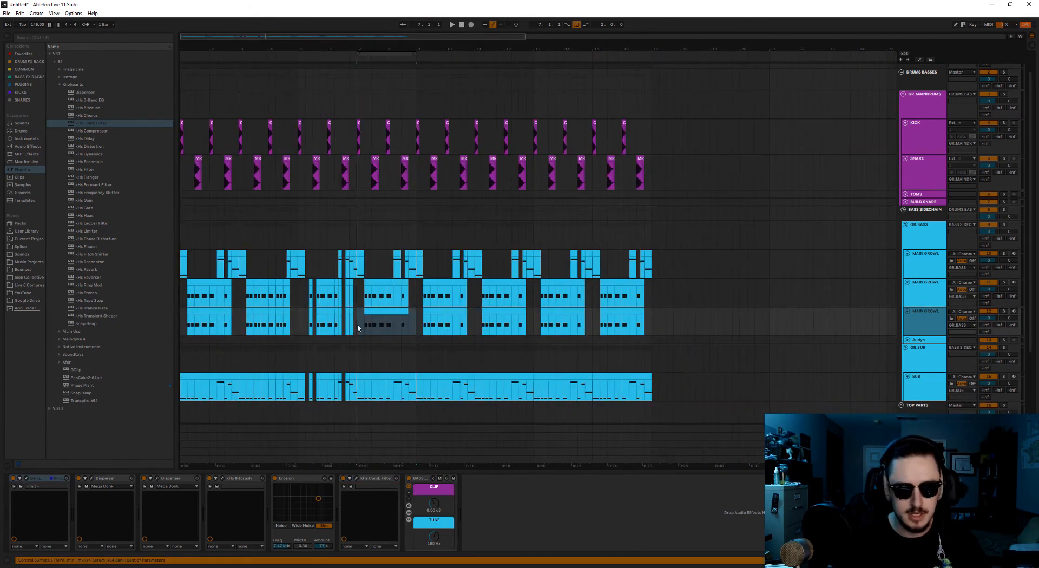
left_click_drag(357, 327, 108, 344)
key("Delete")
left_click_drag(416, 324, 665, 325)
key("Delete")
left_click_drag(417, 302, 357, 300)
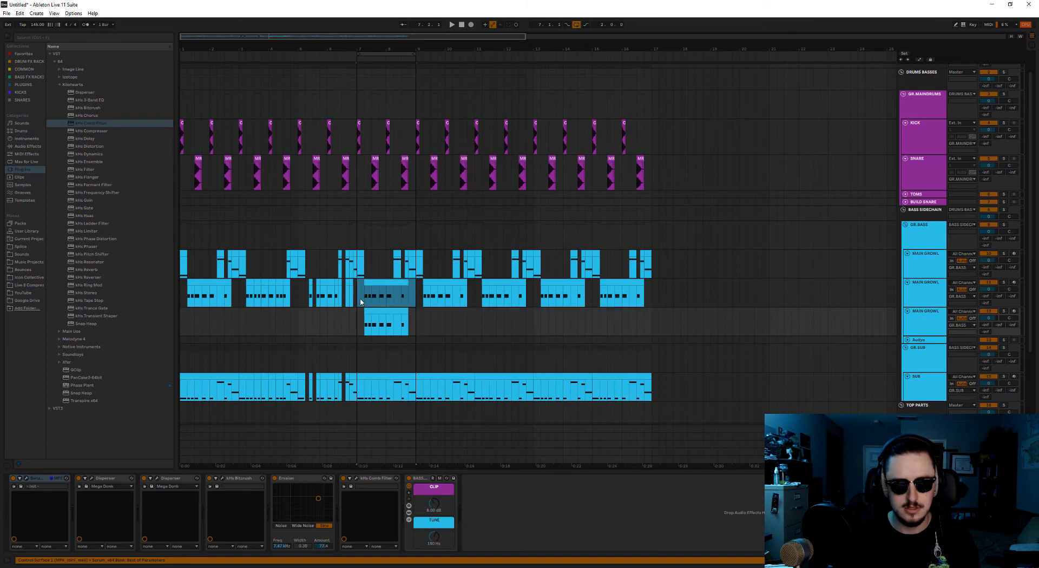
key("Delete")
- Open Serum on the duplicated growl track and change oscillator B's wavetable to the digital Evol Longreece
scroll(368, 323, "up", 5)
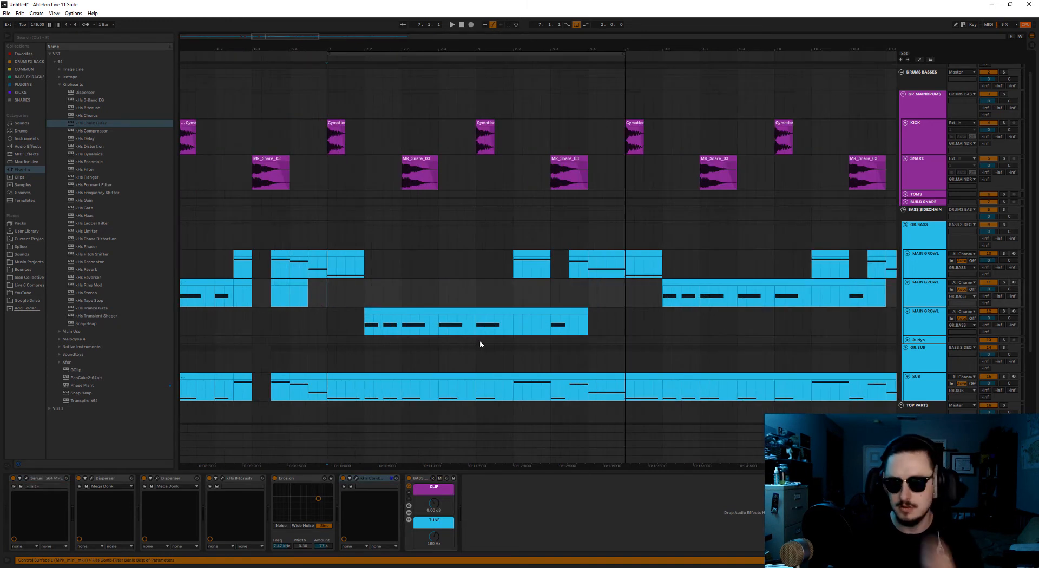
left_click(920, 333)
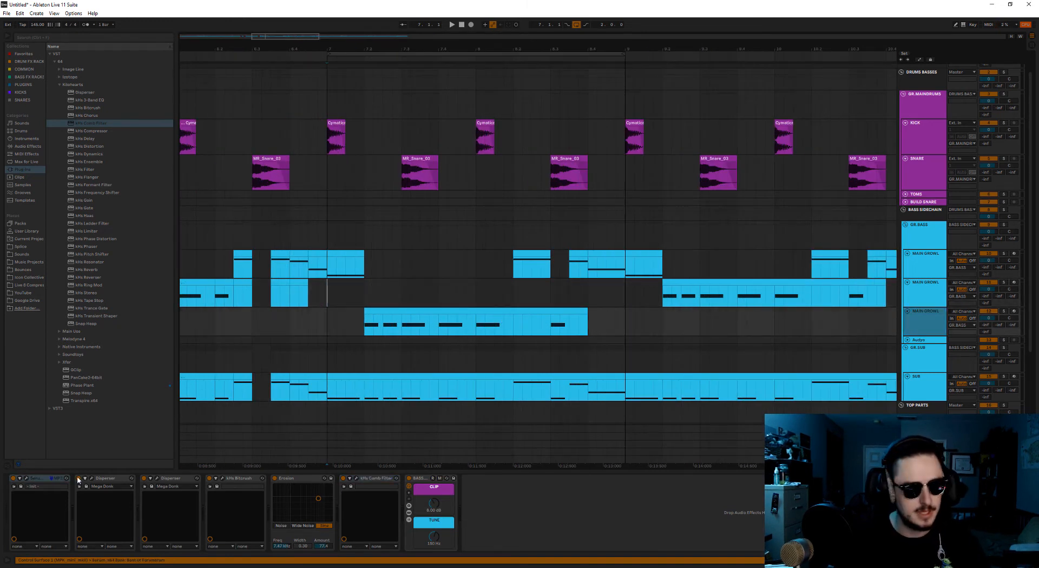
left_click(26, 480)
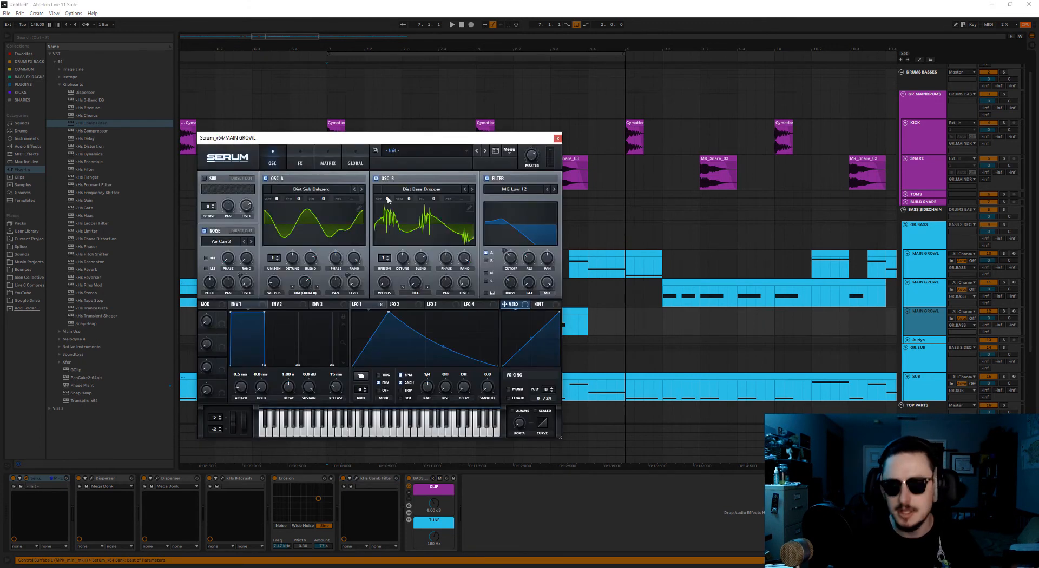
left_click(423, 189)
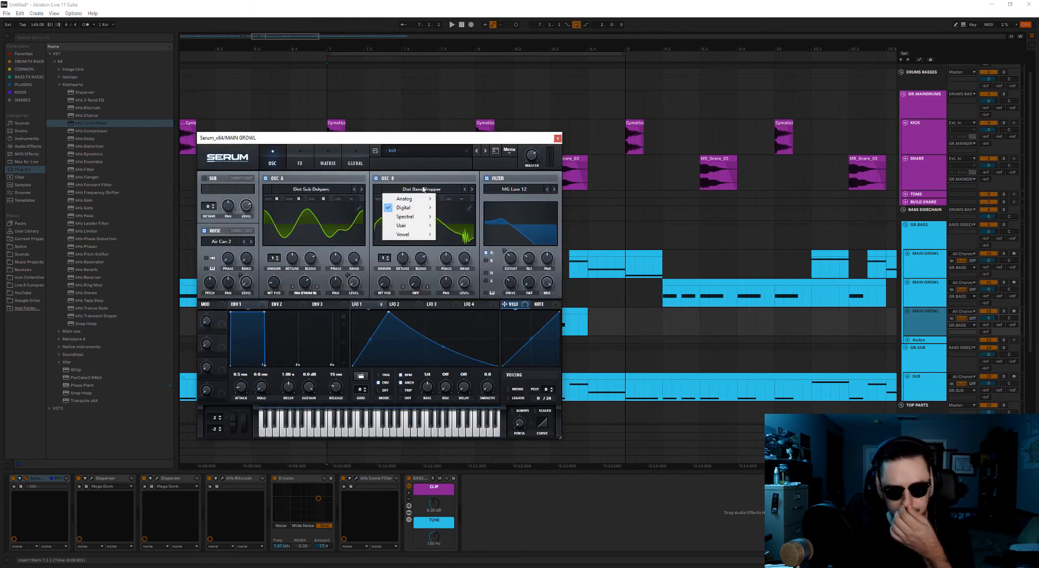
mouse_move(425, 208)
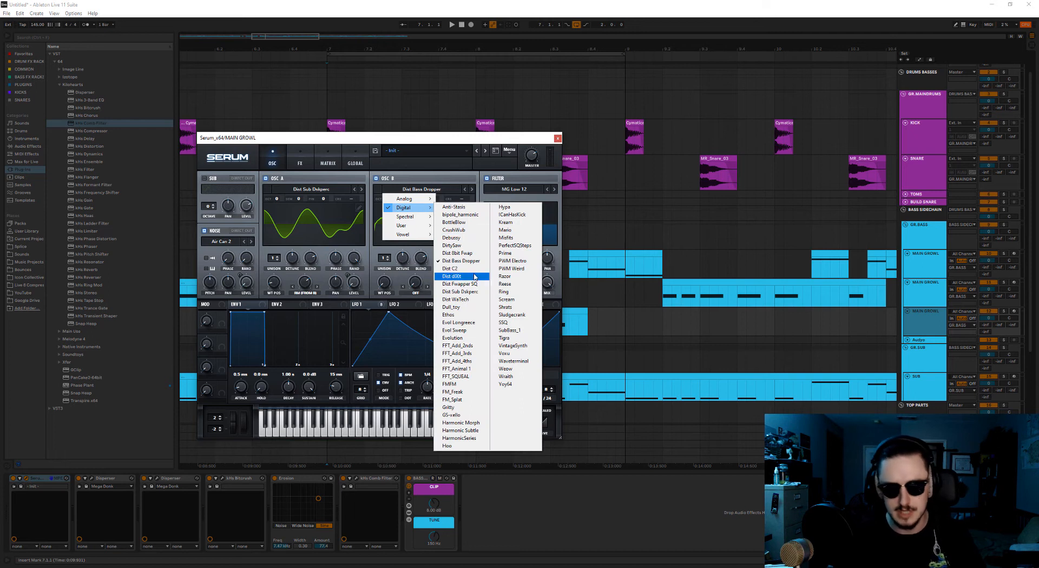
left_click(460, 323)
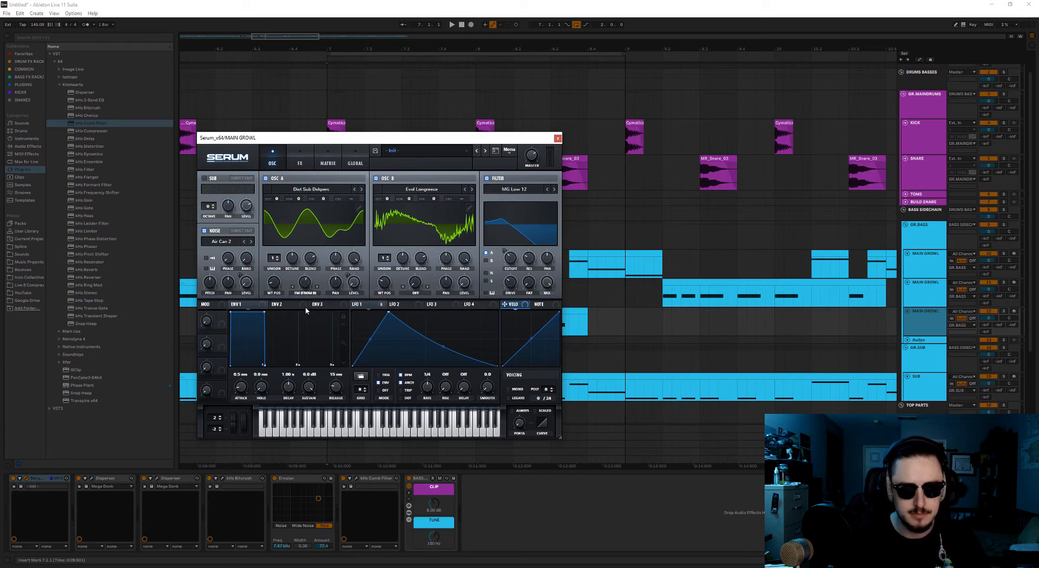
- Solo the duplicated growl track during loop playback and adjust oscillator A's warp amount in Serum
key("space")
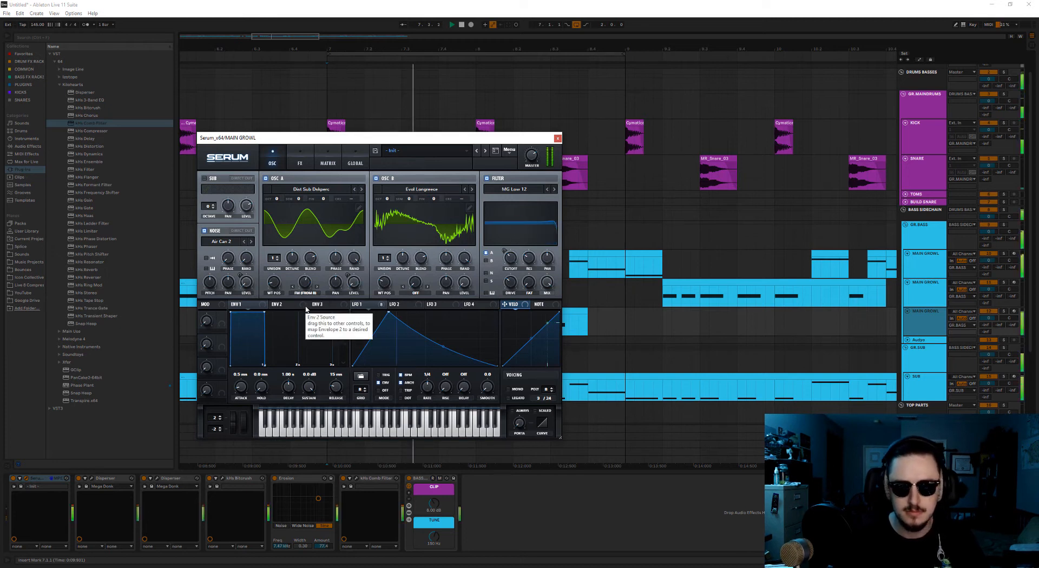
left_click(1004, 312)
left_click_drag(304, 286, 304, 283)
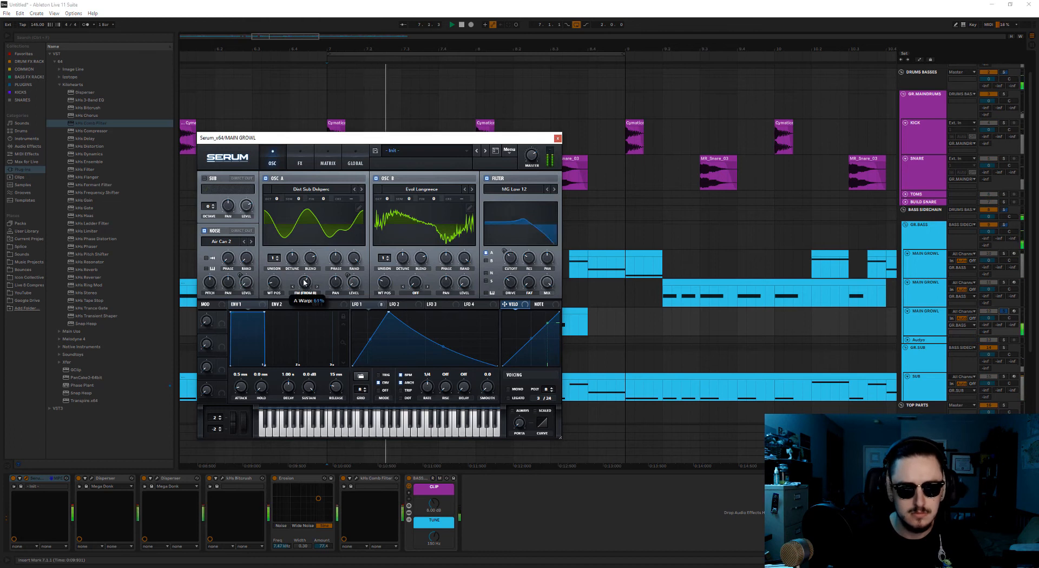
- Change the Serum filter type to HN 12, adjust its variable filter parameter, and close the synth
left_click(523, 188)
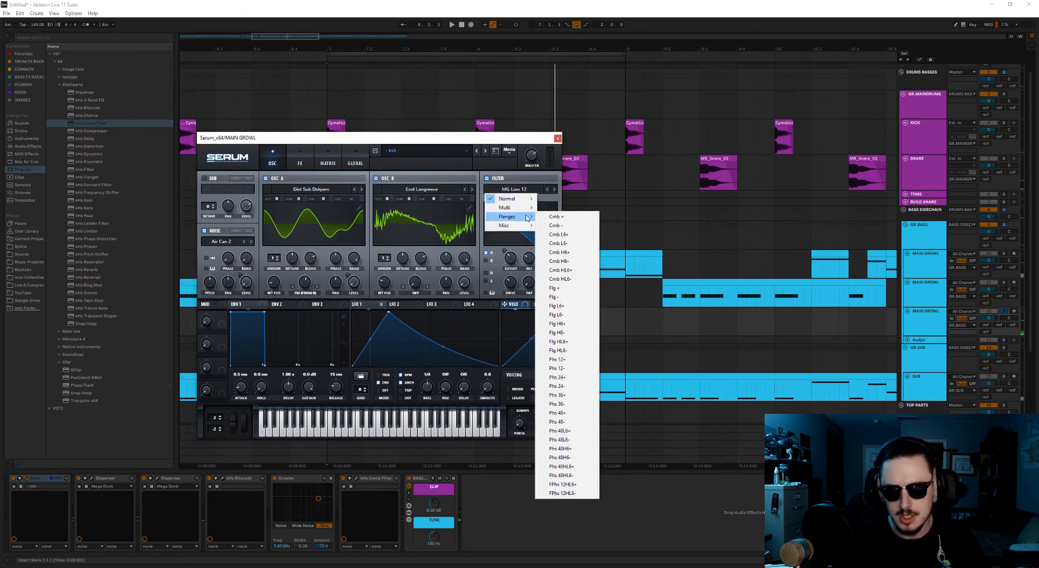
mouse_move(529, 209)
left_click(560, 270)
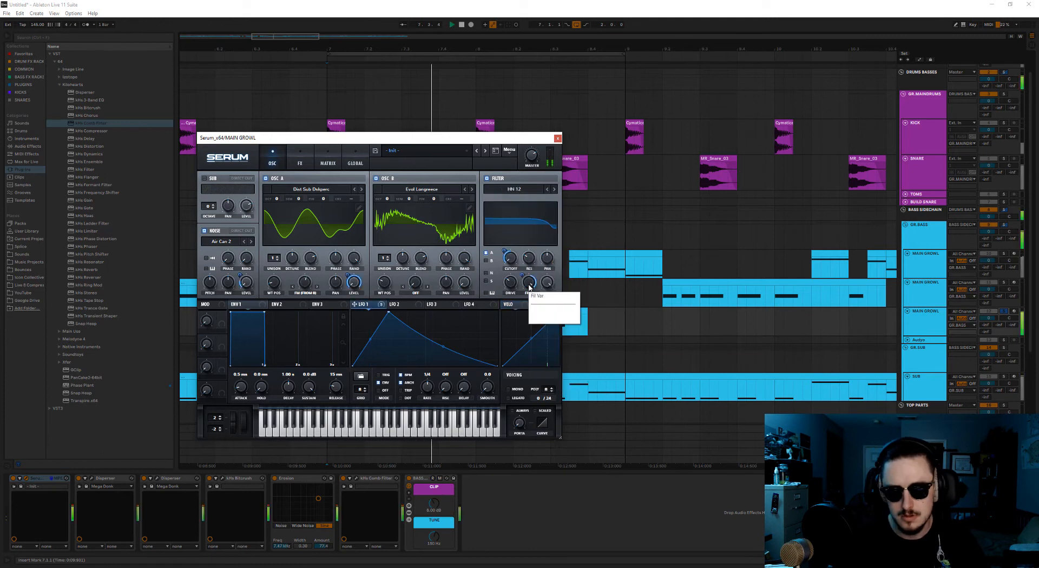
left_click_drag(528, 288, 527, 292)
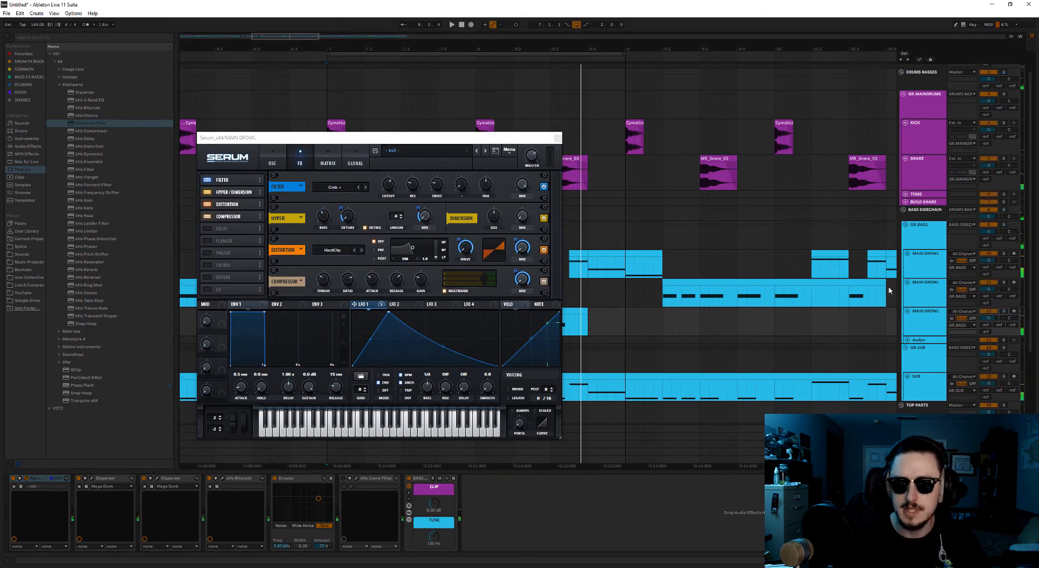
left_click(558, 137)
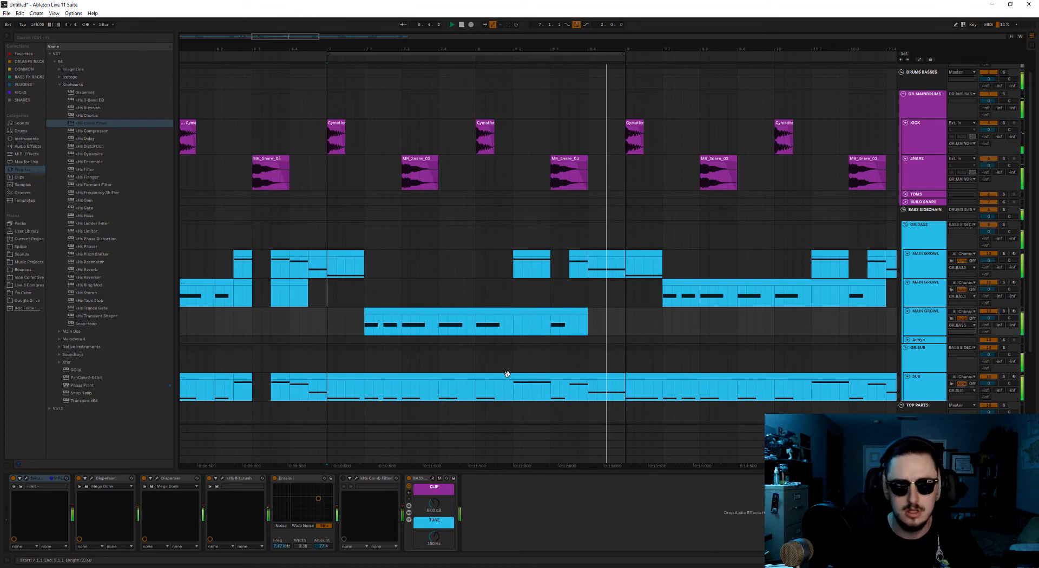
- Move the upper growl hits between 10.2 and bar 11 to the duplicated growl track, and play from bar 9
scroll(507, 374, "down", 3)
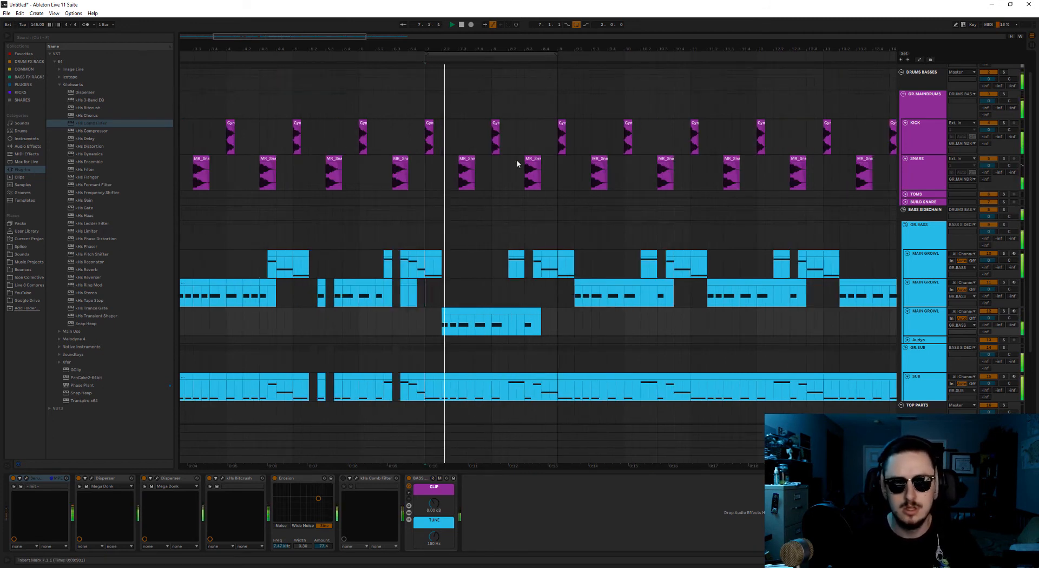
left_click(659, 340)
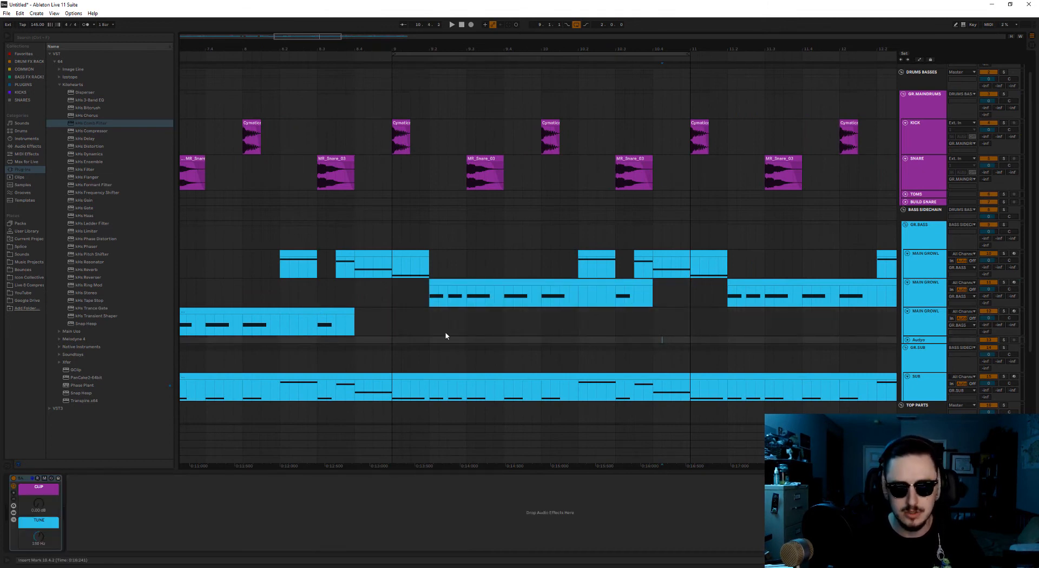
left_click(666, 252, "shift")
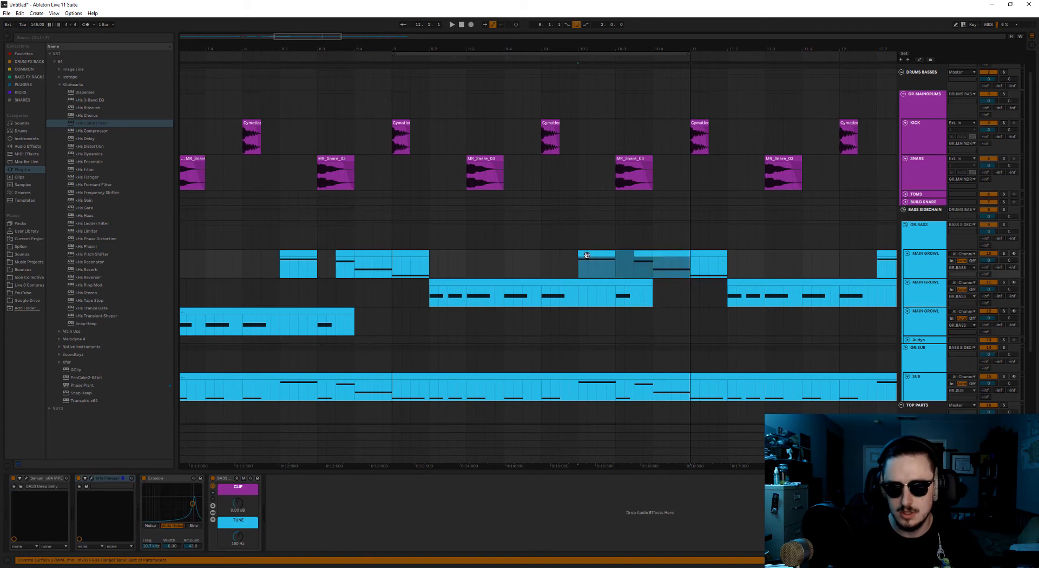
left_click_drag(590, 254, 593, 335)
left_click(394, 322)
key("space")
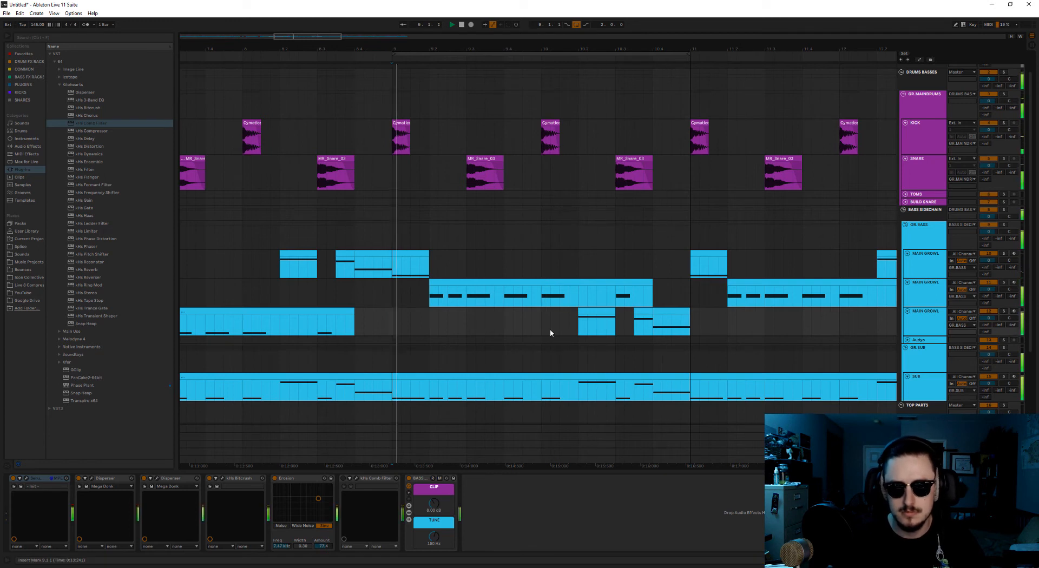
- Shorten the sub notes at 10.2 and 10.4 to about an eighth note each
double_click(591, 376)
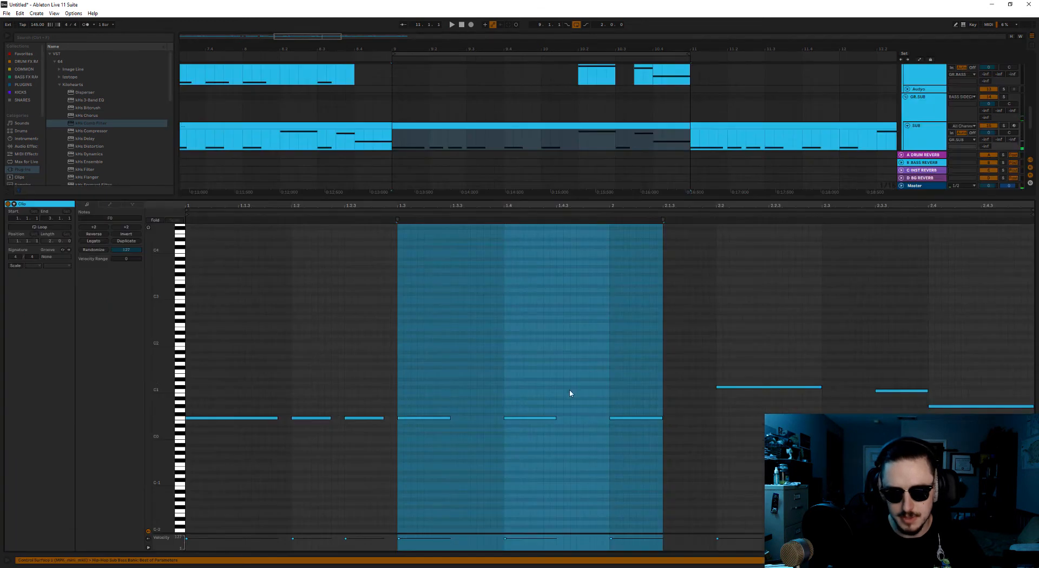
left_click(776, 387)
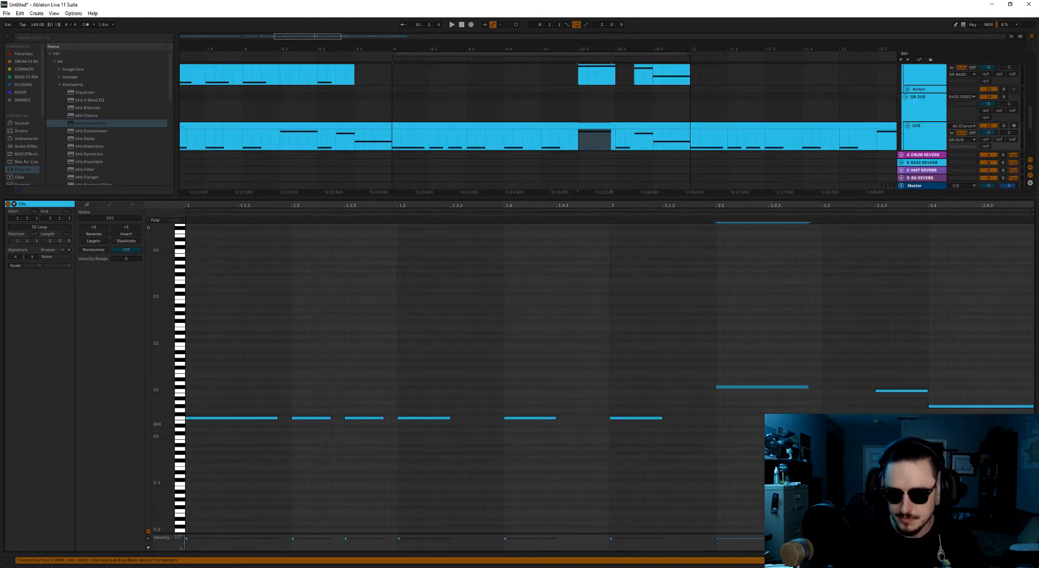
left_click_drag(802, 387, 795, 387)
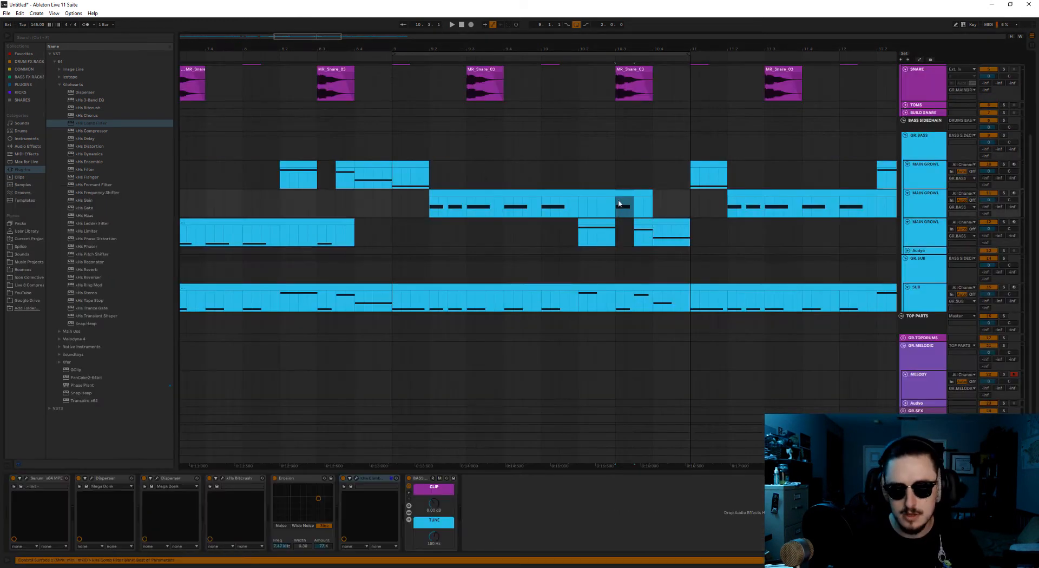
- Move the eighth-note lower growl hit at 10.3 to the duplicated growl track, and play from bar 9
left_click_drag(621, 194, 621, 239)
left_click(393, 236)
key("space")
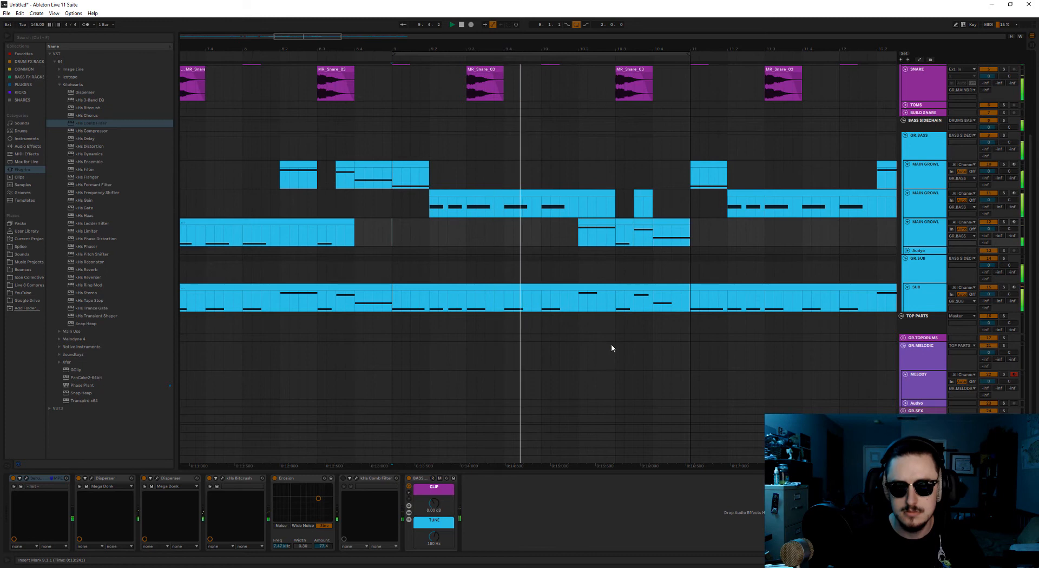
- Play the whole arrangement from bar 1 to review the bass variations
scroll(611, 341, "down", 3, "ctrl")
scroll(610, 340, "down", 3, "ctrl")
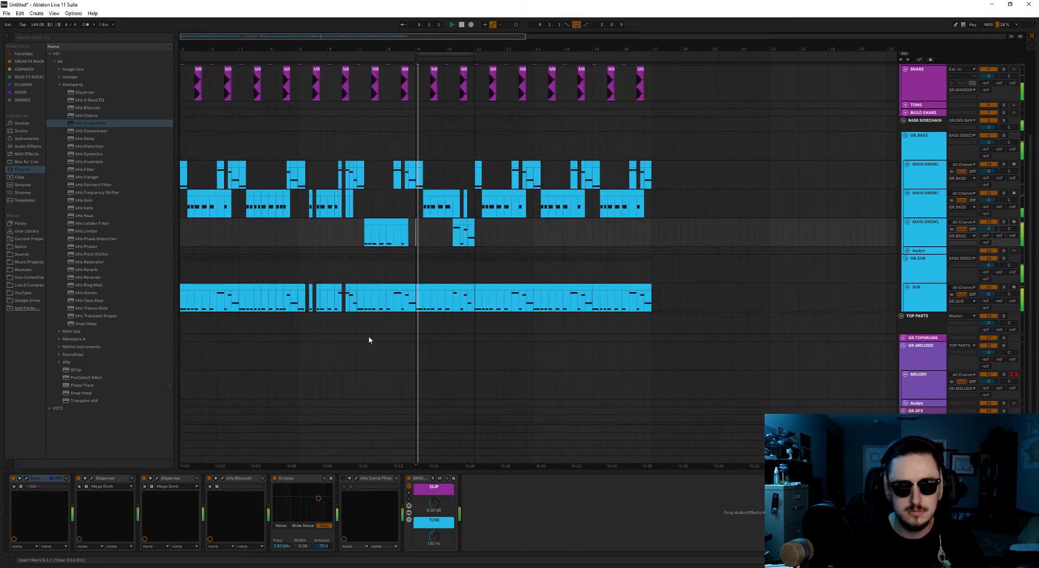
left_click(182, 235)
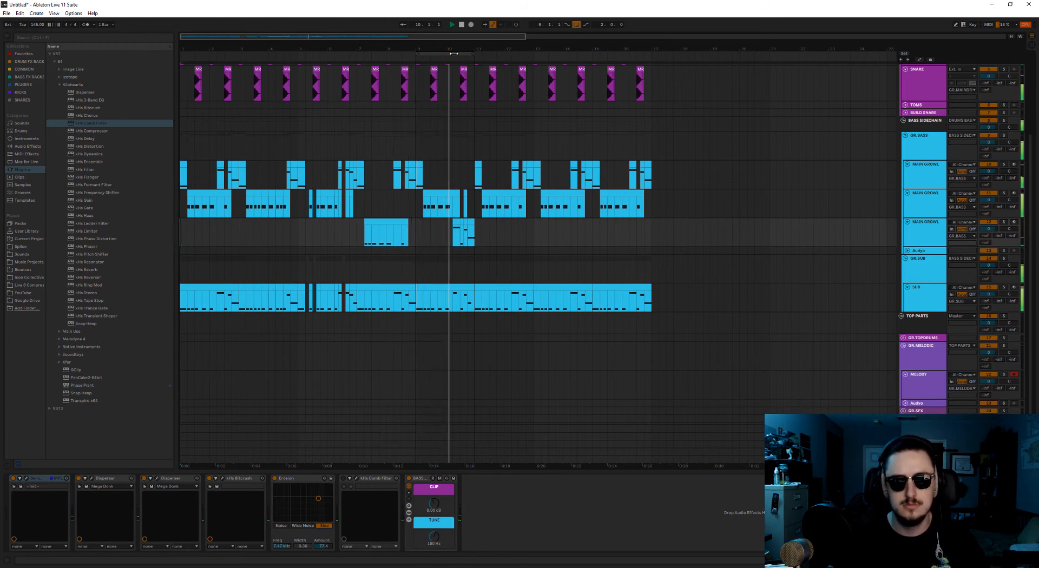
- Stop playback and move the two-bar loop to bars 11 and 12
left_click_drag(452, 53, 511, 53)
key("space")
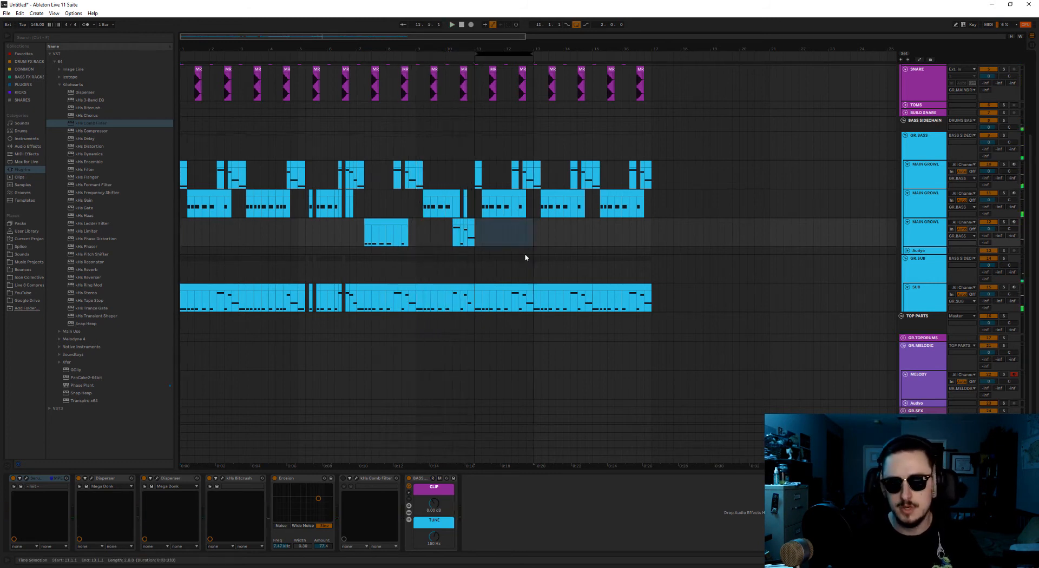
scroll(525, 254, "up", 4)
scroll(529, 248, "down", 2)
scroll(525, 230, "up", 2)
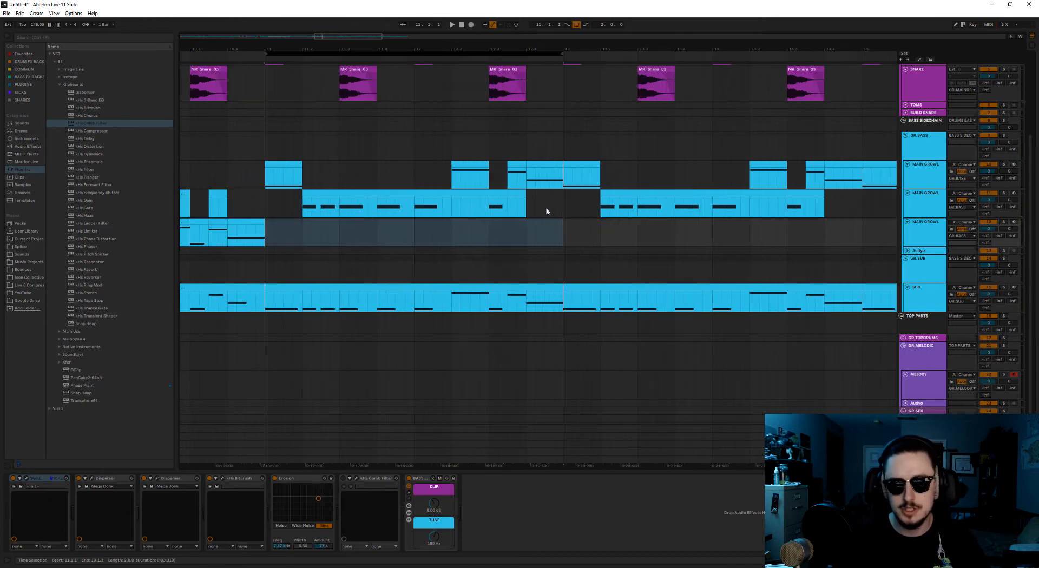
- Halve the upper growl's G#0 note at 12.4, and fill the second half with a copy lowered to G0
double_click(558, 168)
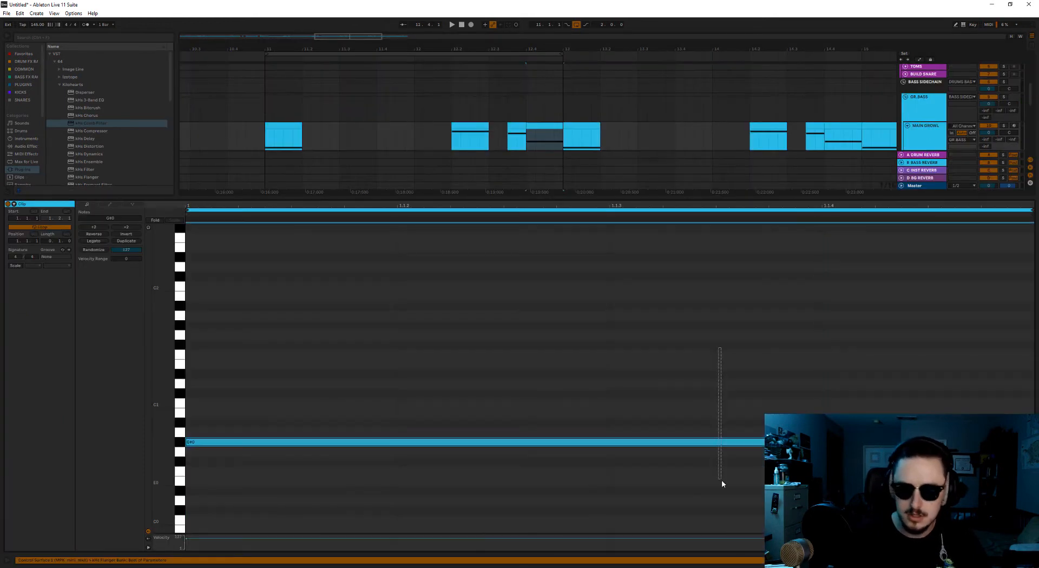
key("shift+Left")
key("shift+Left")
key("shift+Left")
key("shift+Right")
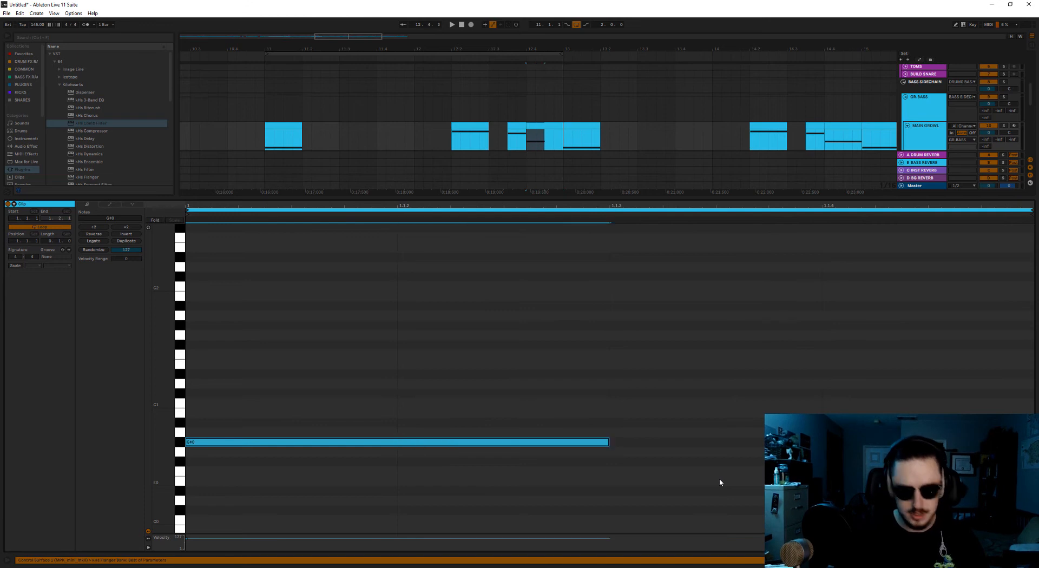
key("ctrl+d")
key("Down")
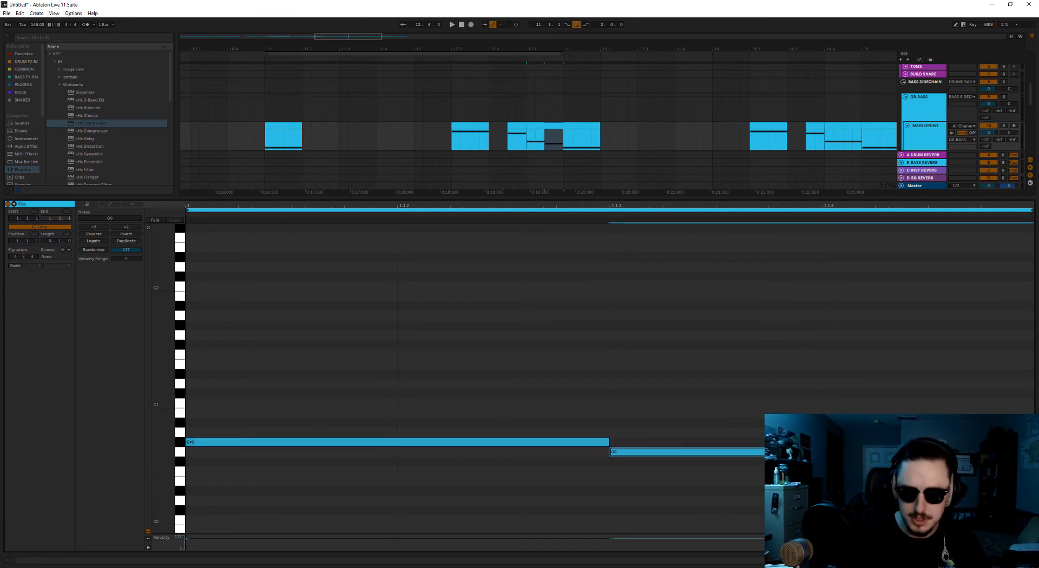
- Split the sub note at 12.4 into two equal notes with the second a semitone lower, and play from bar 11
key("shift+Tab")
double_click(501, 266)
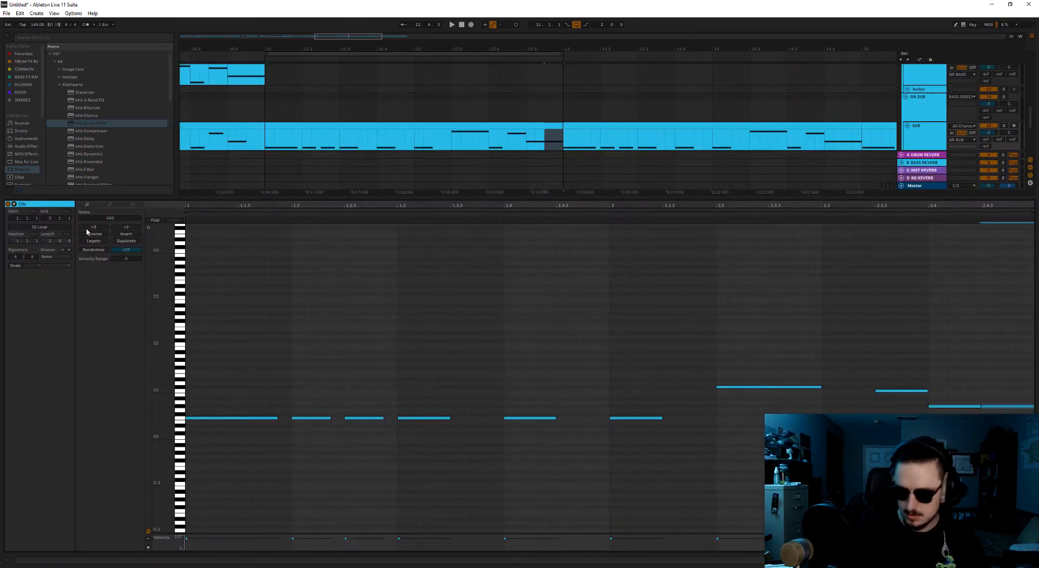
key("space")
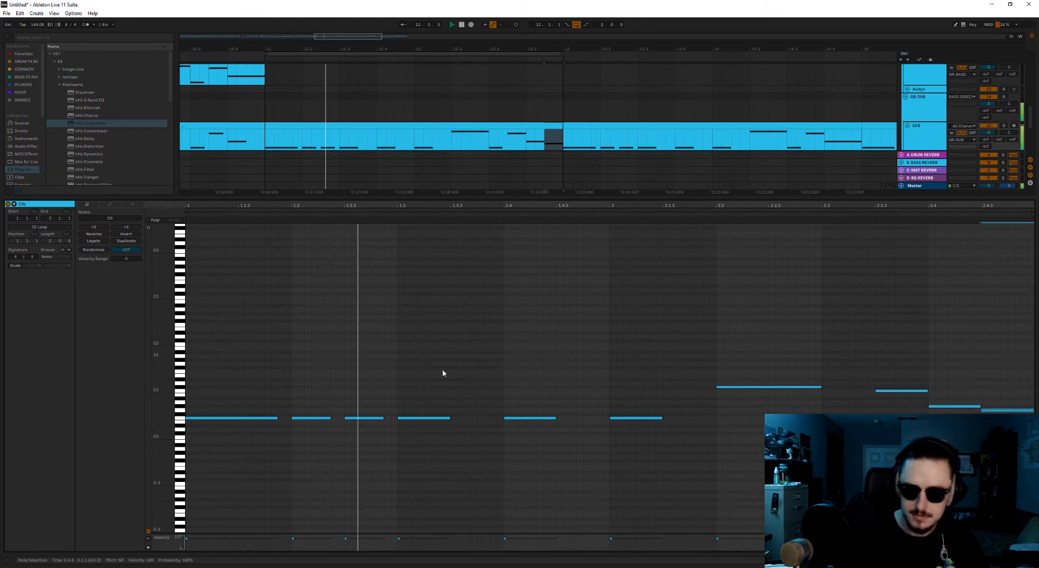
- Halve the upper growl clip at bar 13 and shorten the first sub note there to match, with the loop on bars 13 and 14
key("shift+Tab")
scroll(421, 253, "up", 2)
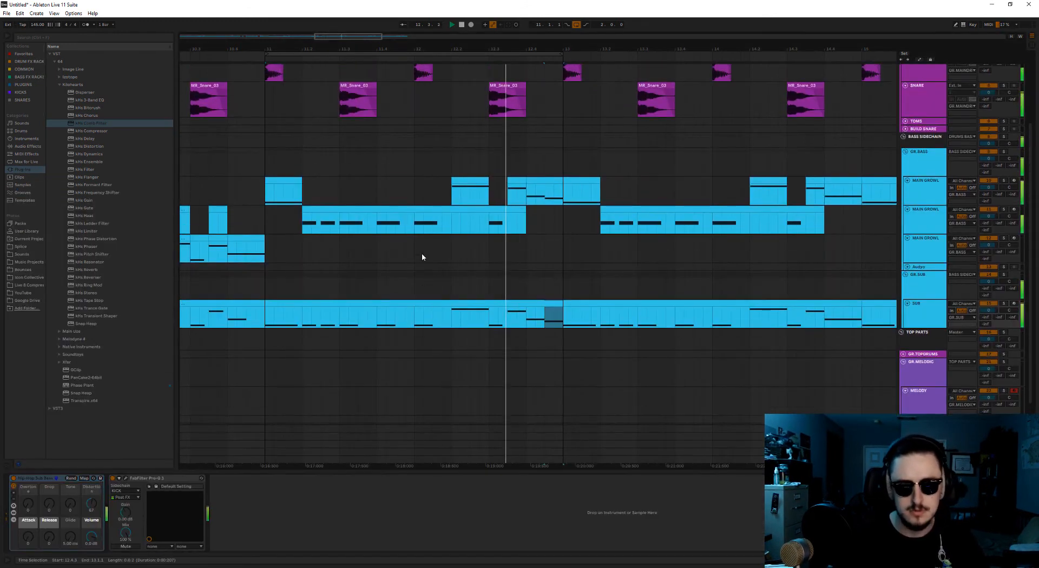
scroll(432, 274, "down", 5)
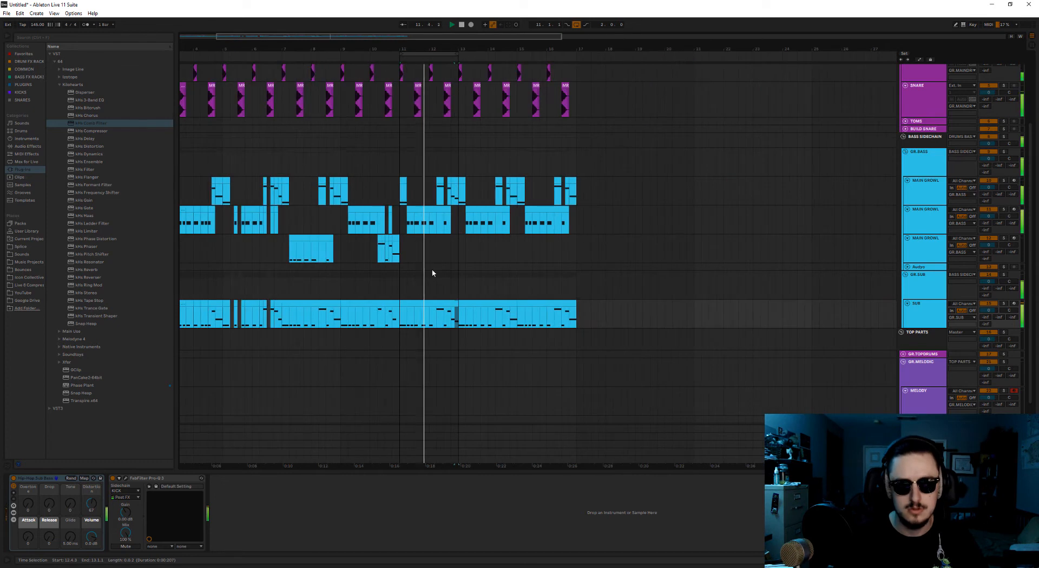
scroll(479, 258, "up", 3)
scroll(524, 255, "up", 3)
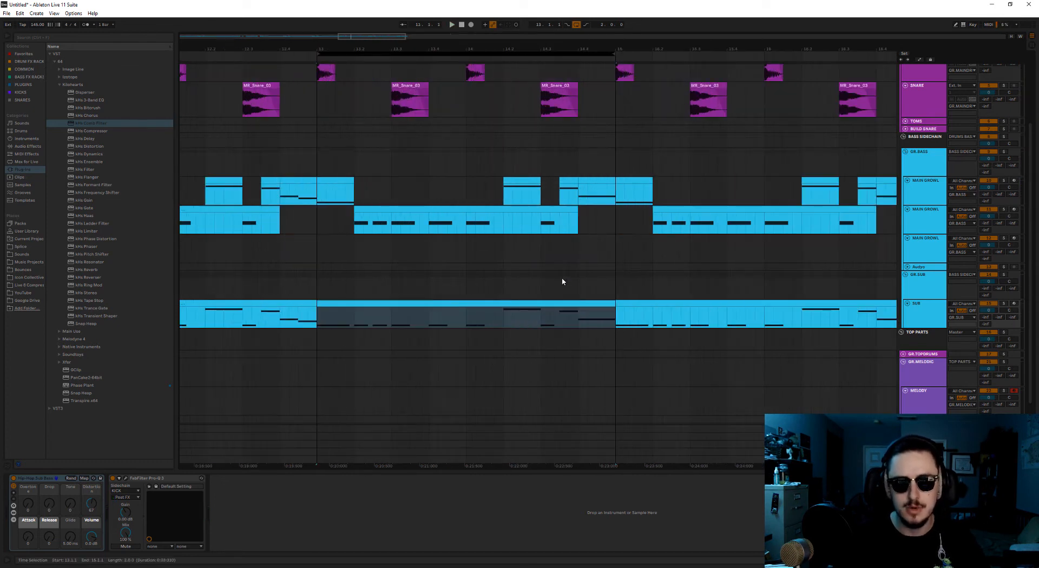
left_click_drag(354, 180, 336, 182)
left_click_drag(353, 315, 339, 319)
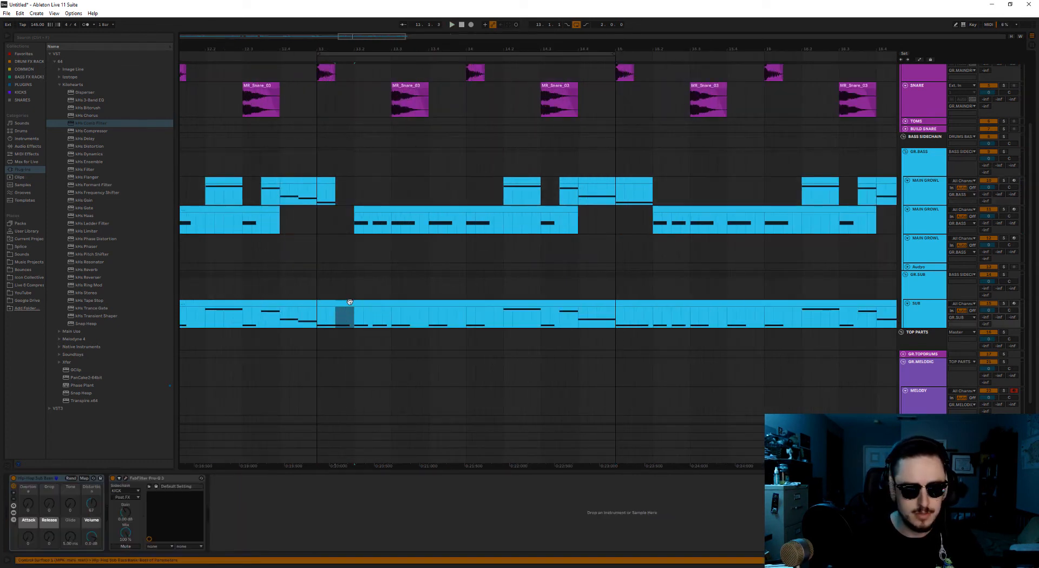
double_click(361, 304)
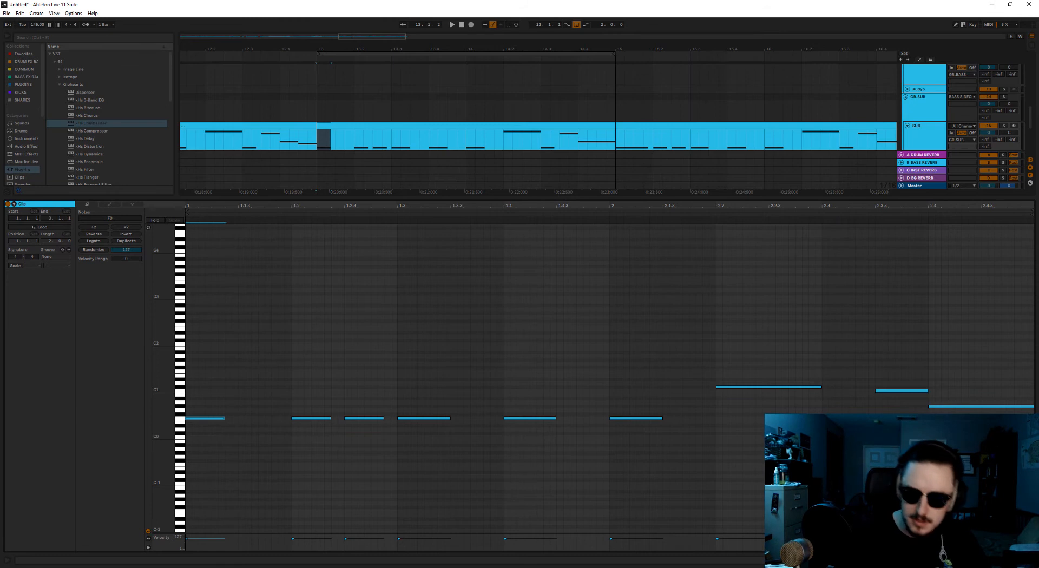
key("shift+Tab")
- Move the middle growl and sub notes earlier so a short note starts at 13.1.3 and a longer one at 13.2
scroll(380, 327, "up", 1)
left_click_drag(372, 317, 343, 211)
left_click_drag(429, 316, 364, 222)
- Duplicate the middle growl and sub pattern from 13.1.3 to 13.3 twice in a row, and play from bar 13
left_click(343, 196, "shift")
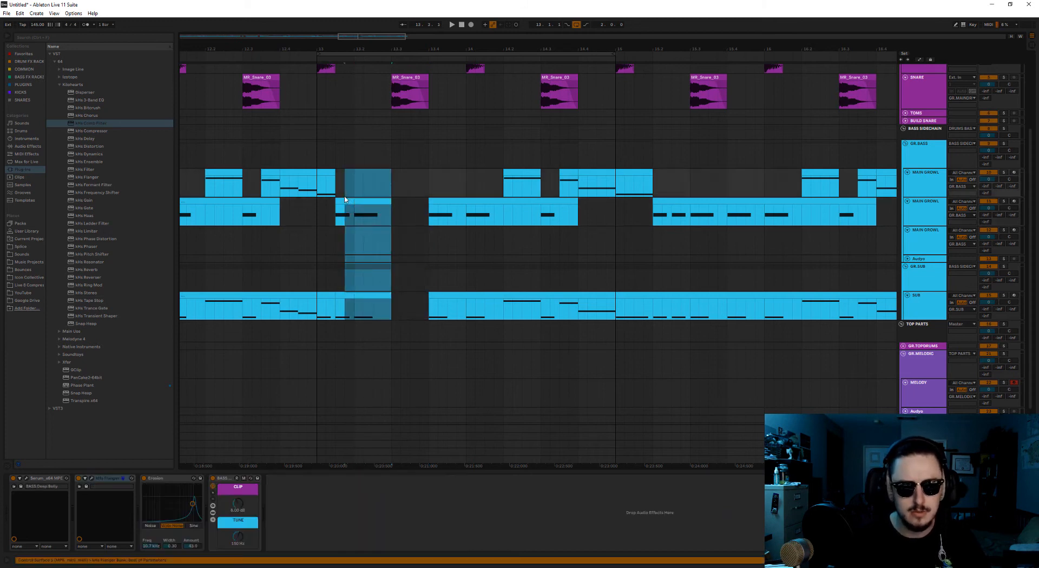
left_click(341, 199, "shift")
key("ctrl+d")
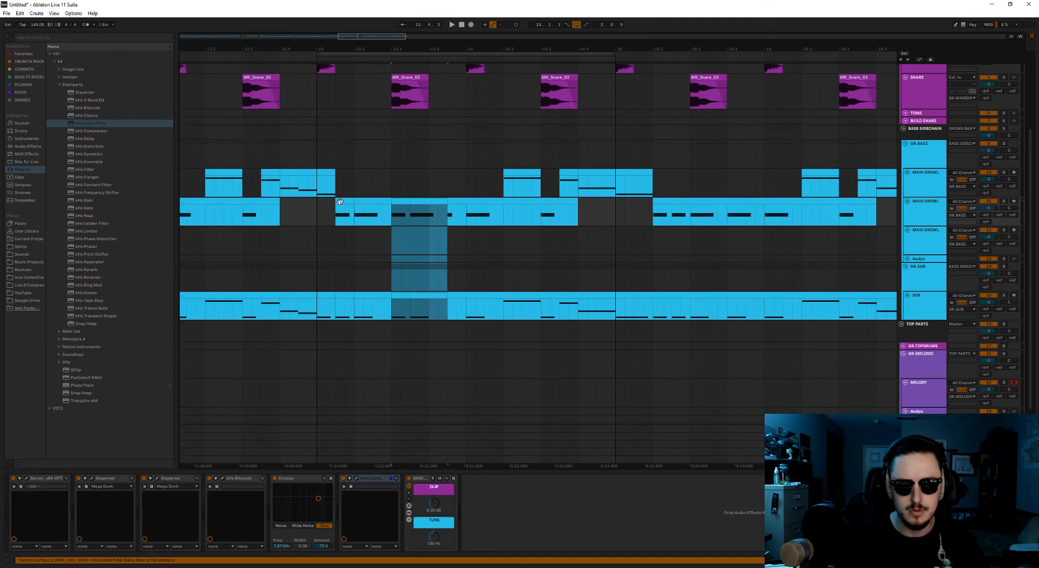
key("ctrl+d")
left_click(320, 224)
key("space")
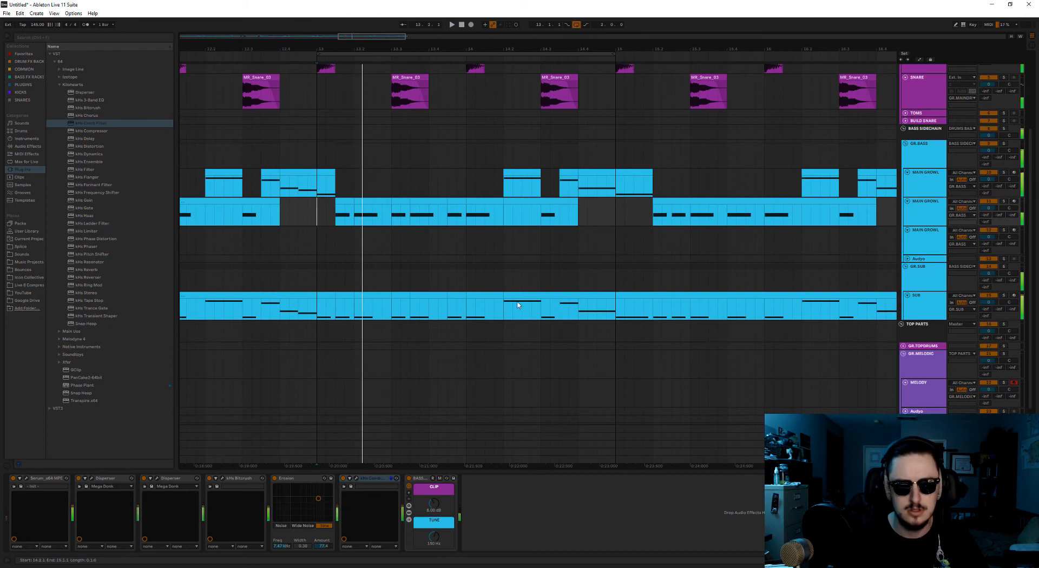
- Duplicate the growl and sub pattern once more at 14.2, and replace the upper growl's 14.2 clip with a half-beat copy at 14.4
left_click(489, 296)
left_click(458, 201, "shift")
key("ctrl+d")
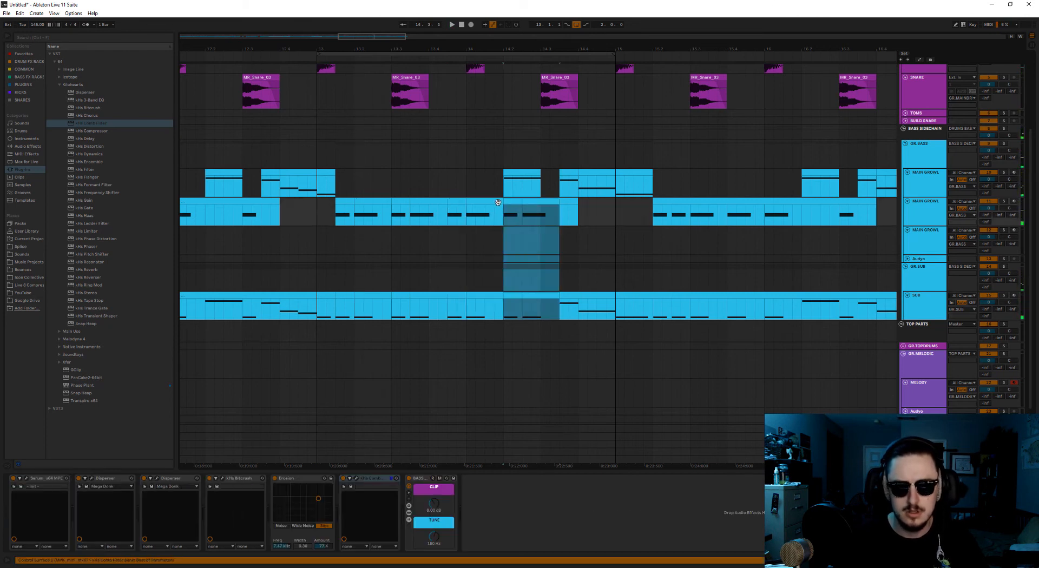
left_click(527, 175)
mouse_move(537, 173)
left_mouse_down()
mouse_move(522, 174)
mouse_move(602, 178)
mouse_move(589, 178)
left_mouse_up()
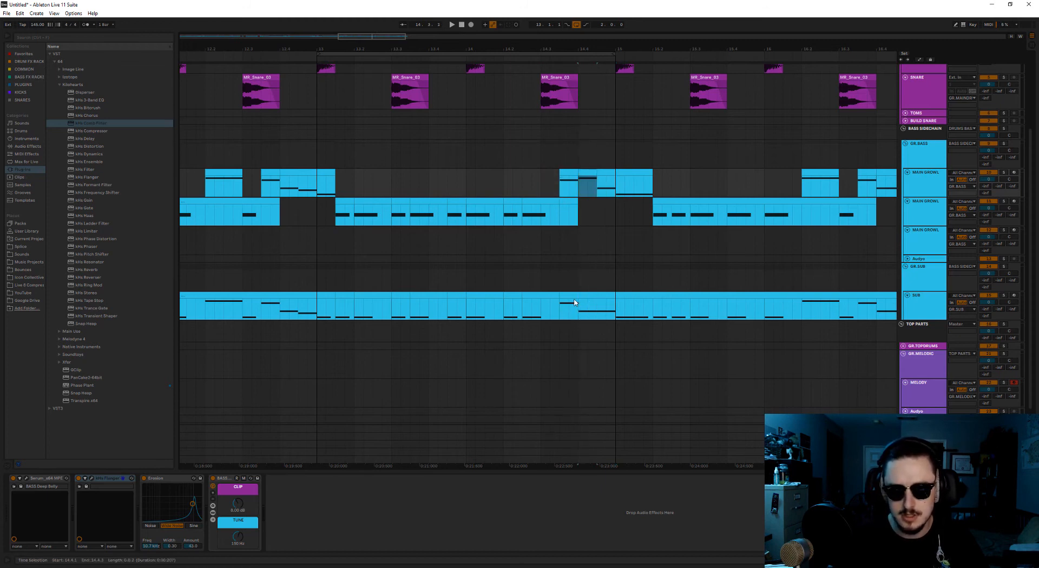
- Rework the sub notes at 14.4 into two half-beat notes following the upper growl, and play from bar 13
double_click(575, 303)
scroll(482, 428, "down", 5)
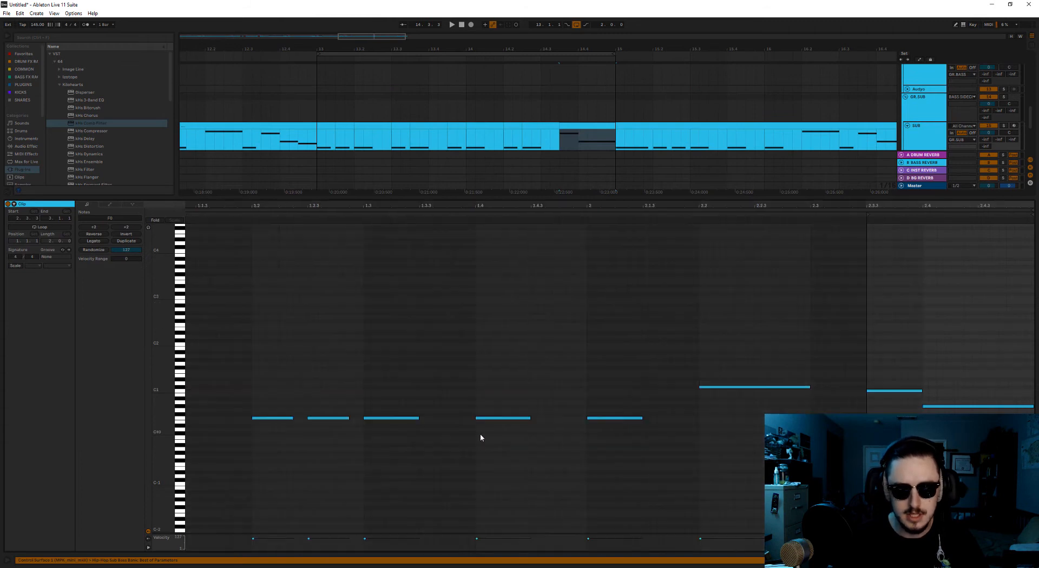
key("space")
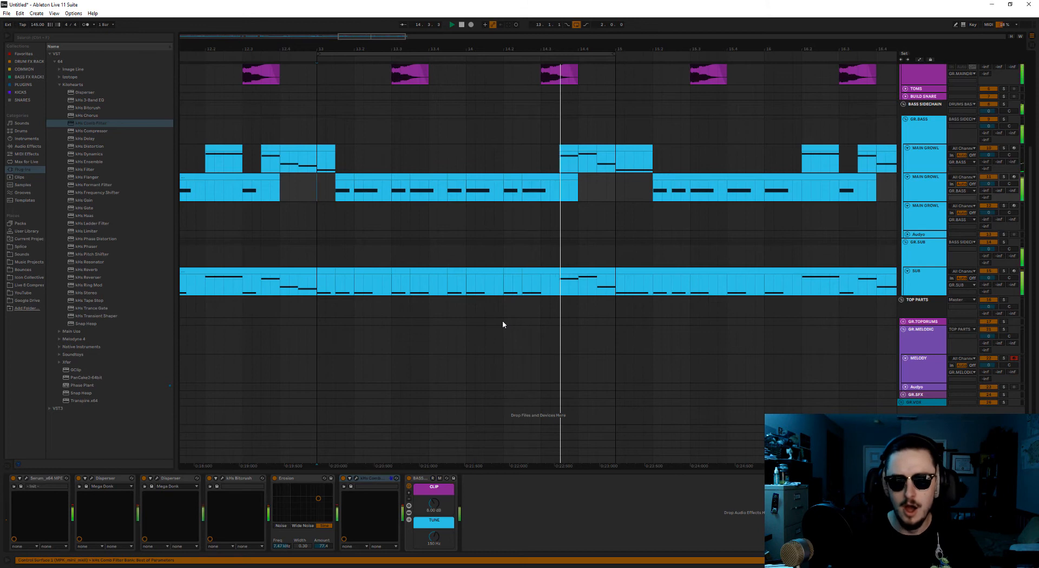
scroll(507, 323, "down", 3)
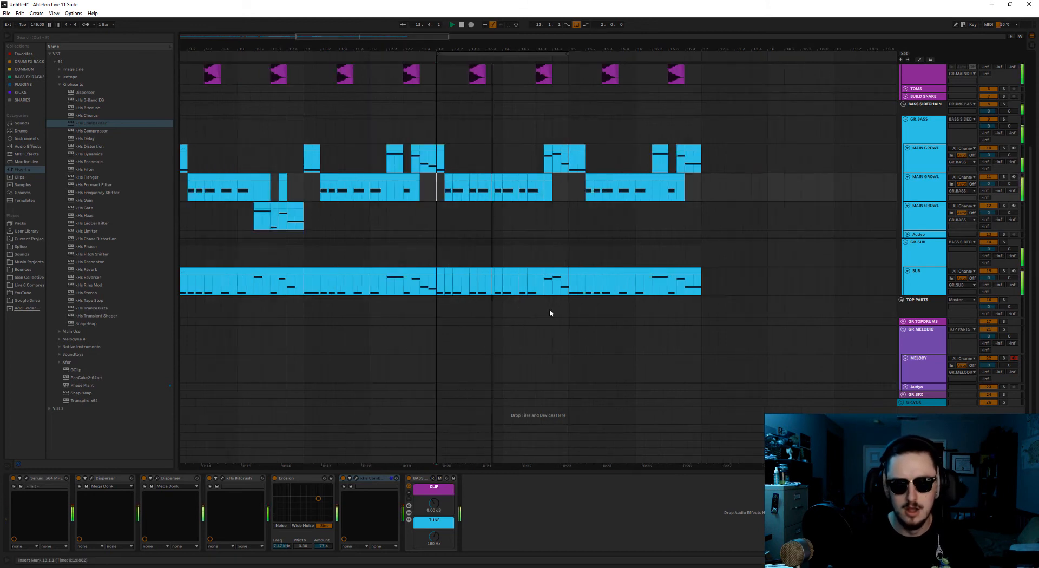
scroll(550, 311, "up", 2)
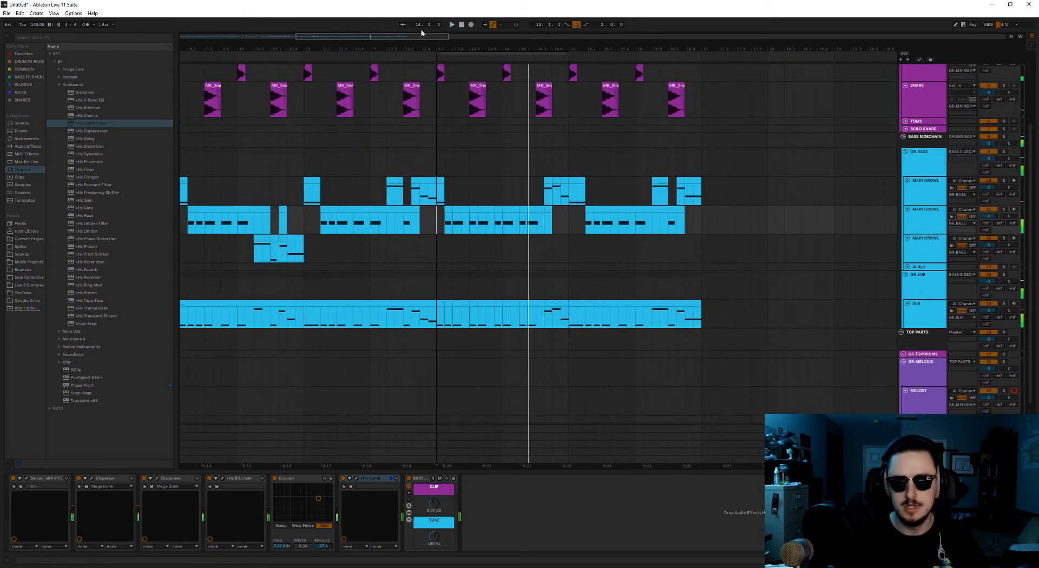
- Move the two-bar loop to bars 15 and 16, and duplicate the upper growl track so the copy holds only those bars
left_click_drag(475, 54, 608, 54)
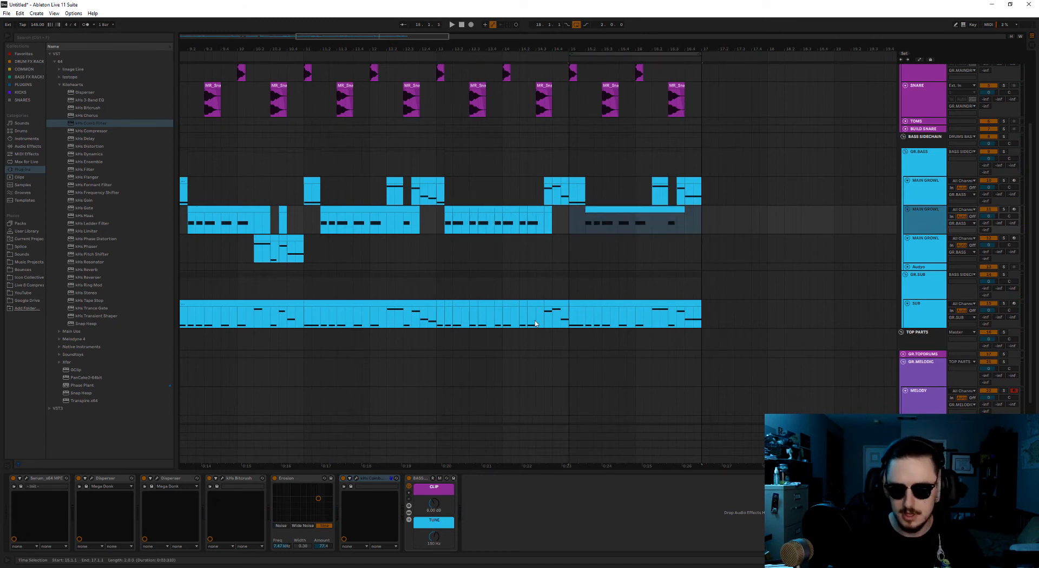
key("ctrl+d")
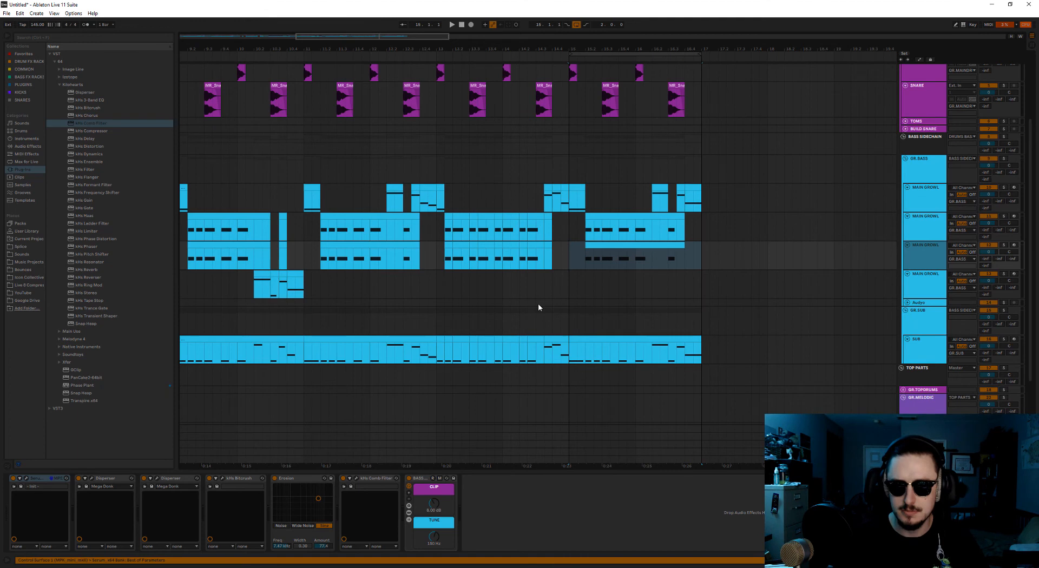
key("ctrl+z")
left_click(923, 194)
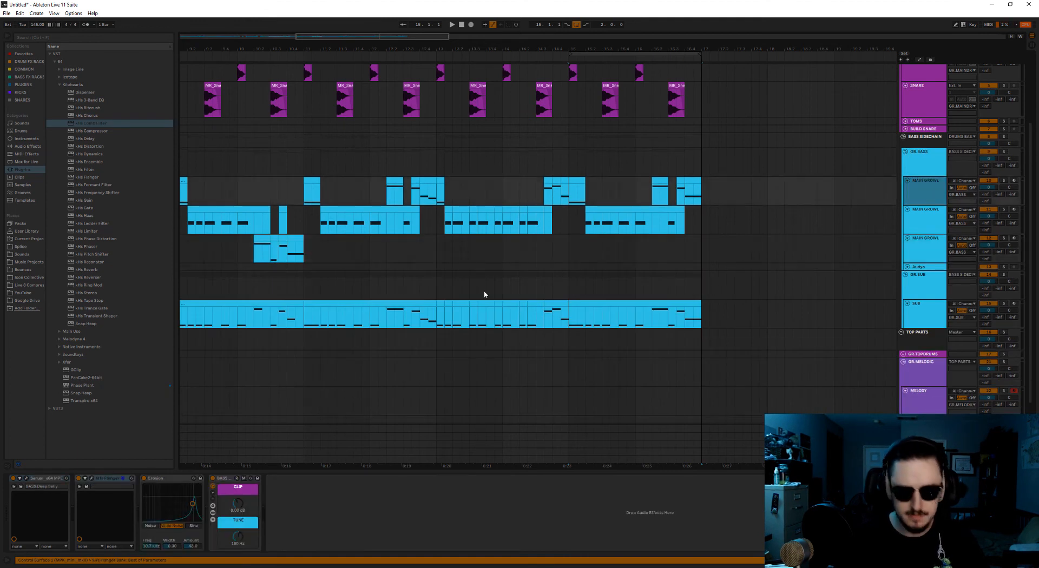
key("ctrl+d")
scroll(508, 278, "down", 5)
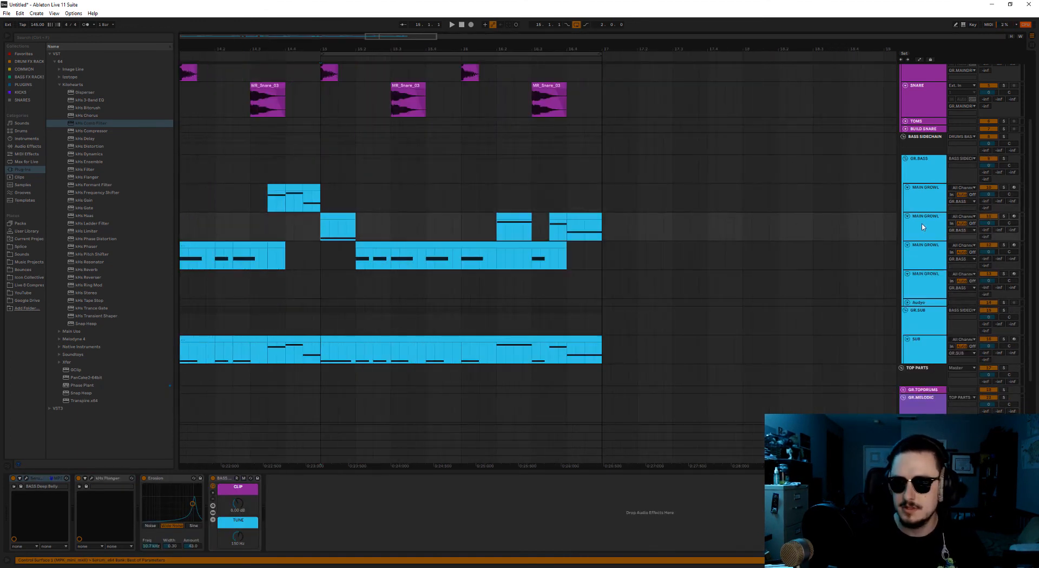
- Open Serum on the copied growl track, set Erosion's frequency to 7.03 kHz, and check the kHs Flanger settings
left_click(923, 227)
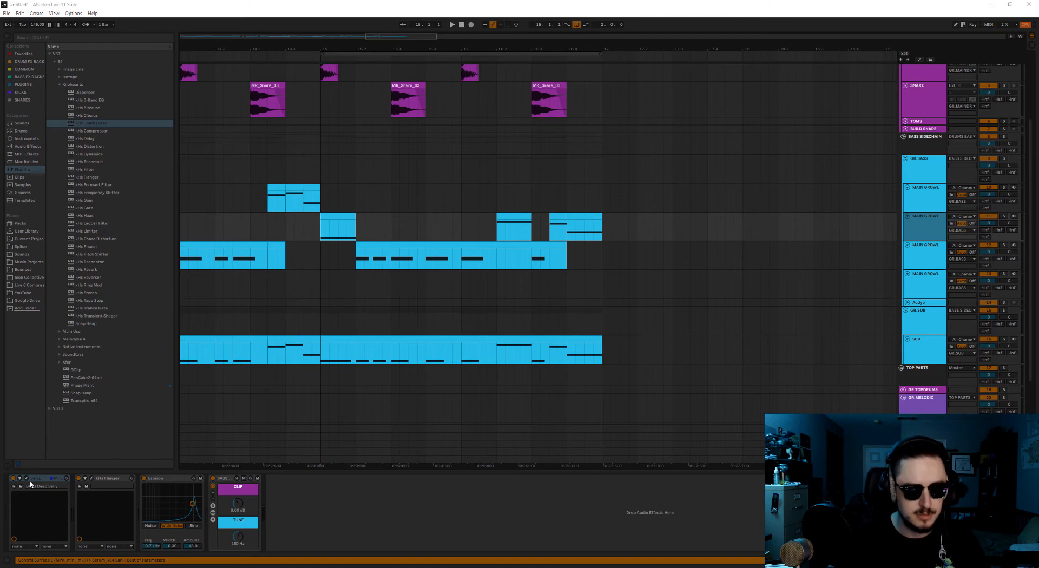
left_click(27, 479)
left_click_drag(191, 506, 189, 505)
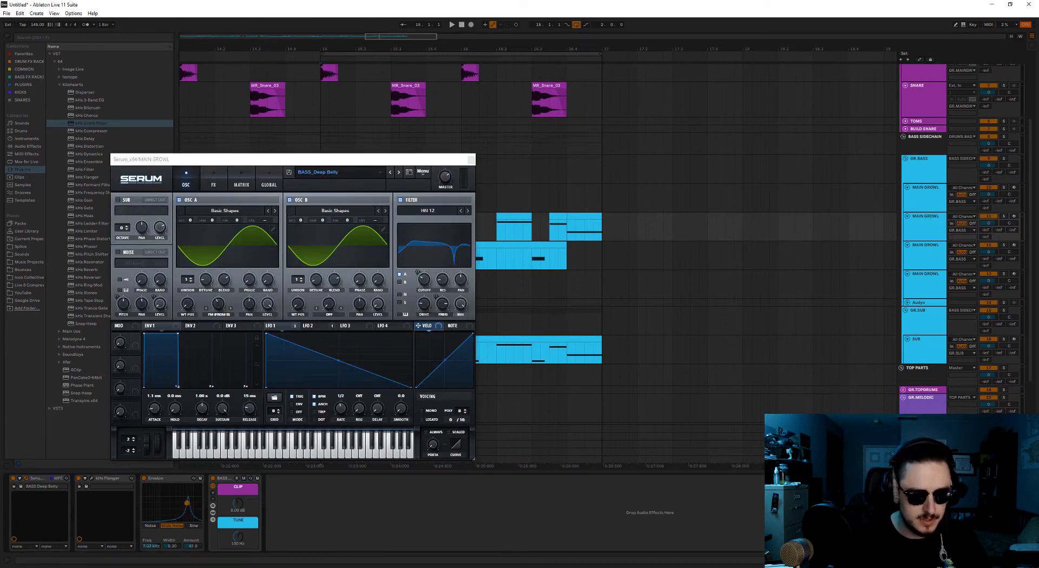
left_click(92, 480)
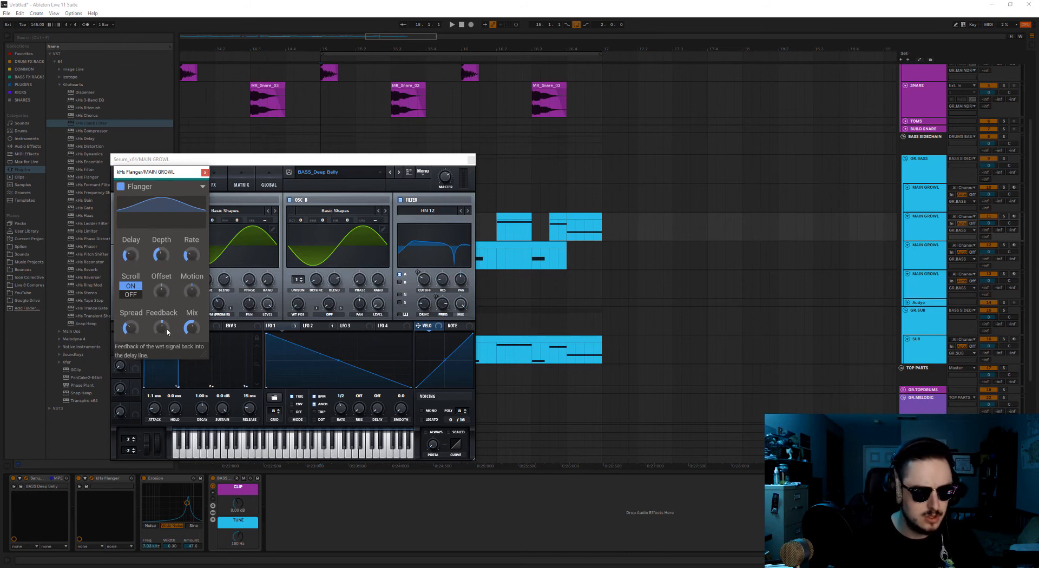
left_click(205, 172)
left_click_drag(317, 160, 527, 161)
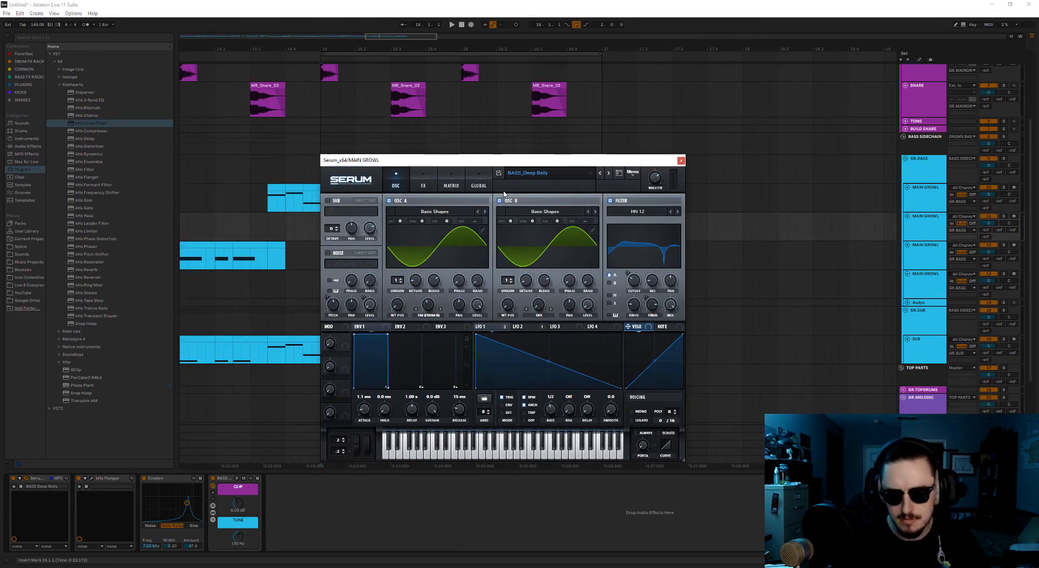
- Load the Debussy wavetable into Serum's oscillator B and set its wavetable position to 103
left_click(552, 213)
mouse_move(522, 227)
left_click(536, 261)
left_click_drag(510, 306, 516, 273)
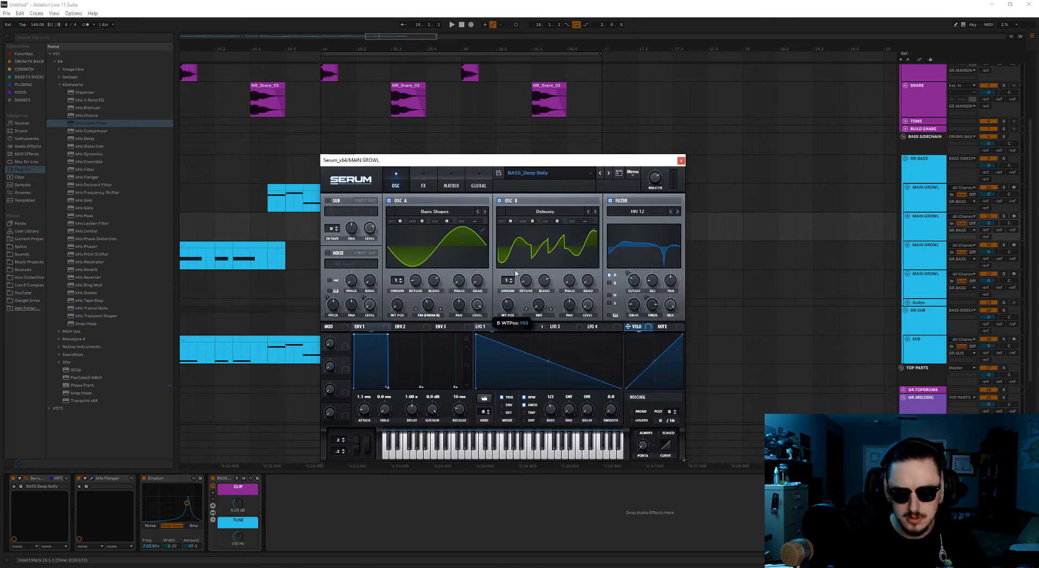
- Load the Creeper (SN) wavetable into oscillator A, raise its wavetable position, and play from bar 15
left_click(443, 213)
mouse_move(440, 241)
left_click(473, 255)
left_click_drag(399, 305, 401, 297)
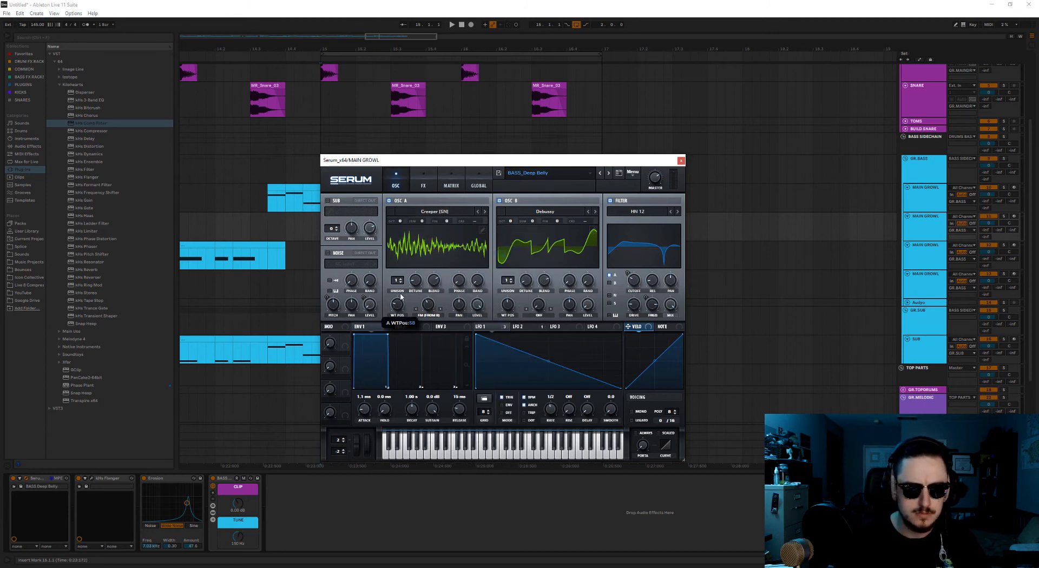
key("space")
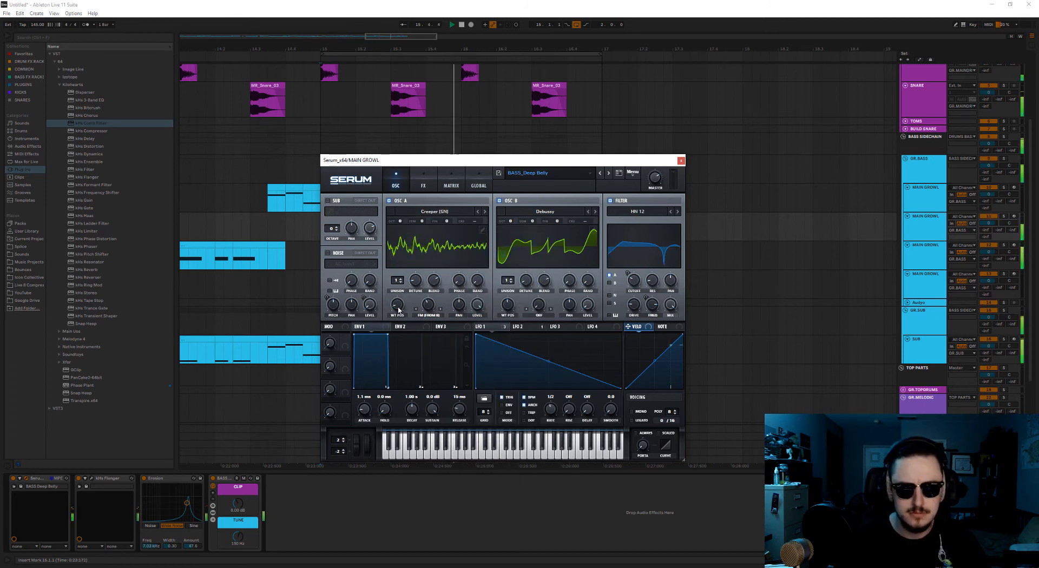
- Try Rectify as the distortion type in Serum's effects, and return to the oscillators
left_click(424, 180)
left_click(469, 241)
left_click(476, 347)
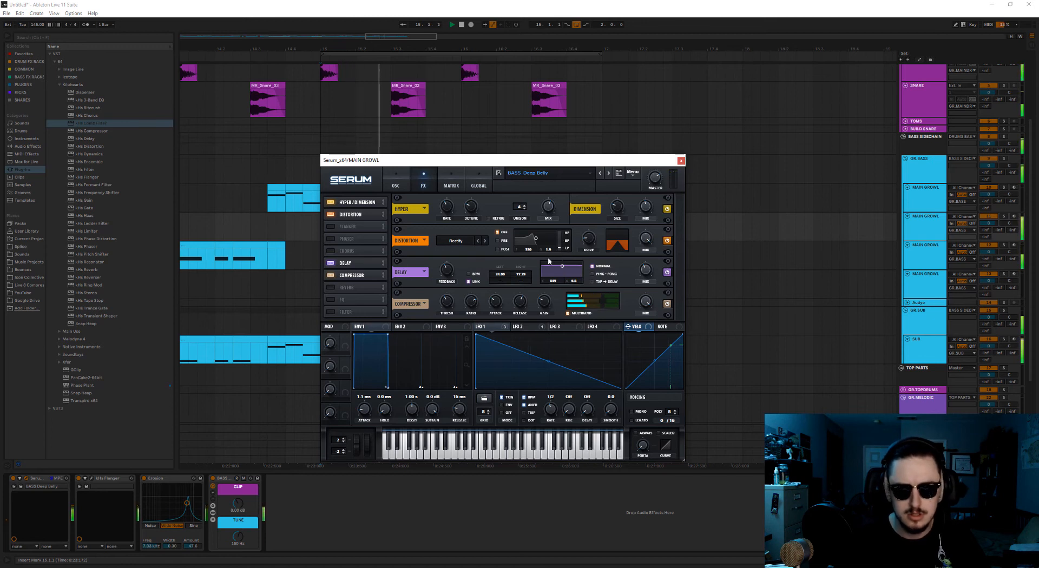
left_click(396, 183)
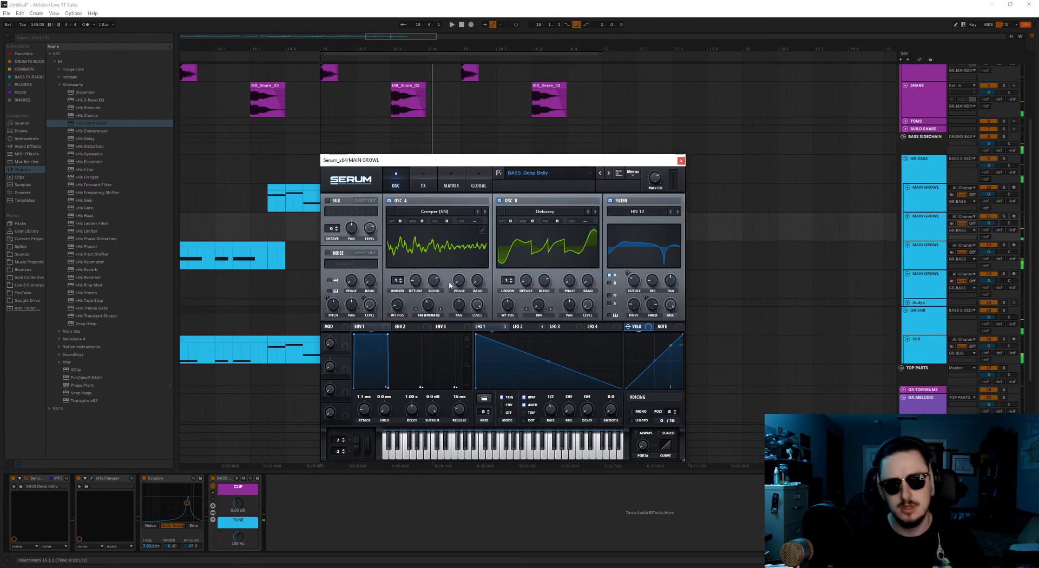
- Turn off the kHs Flanger and Erosion on the copied growl track while playing from bar 15
left_click(78, 479)
key("space")
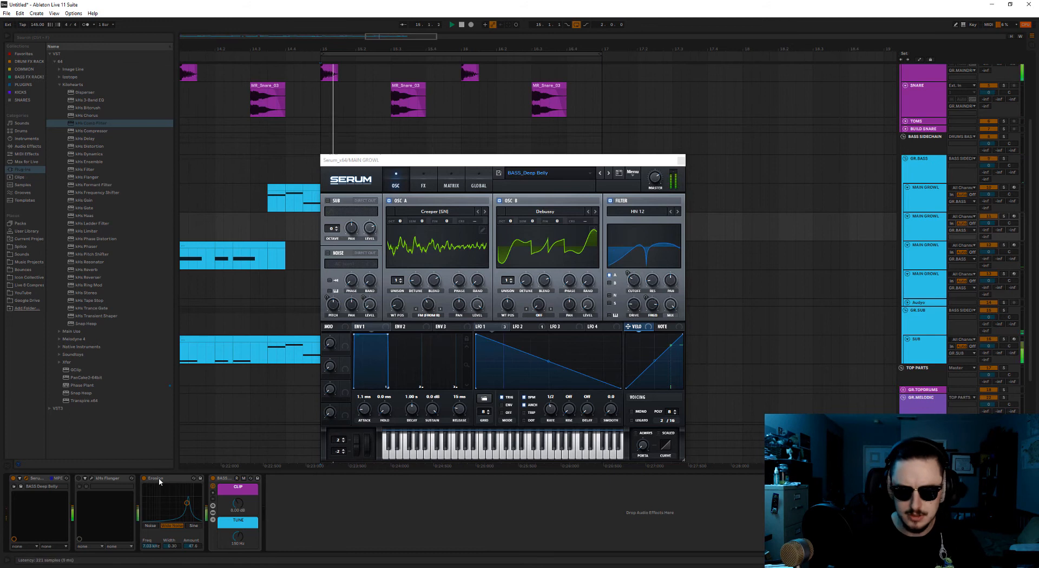
left_click(144, 478)
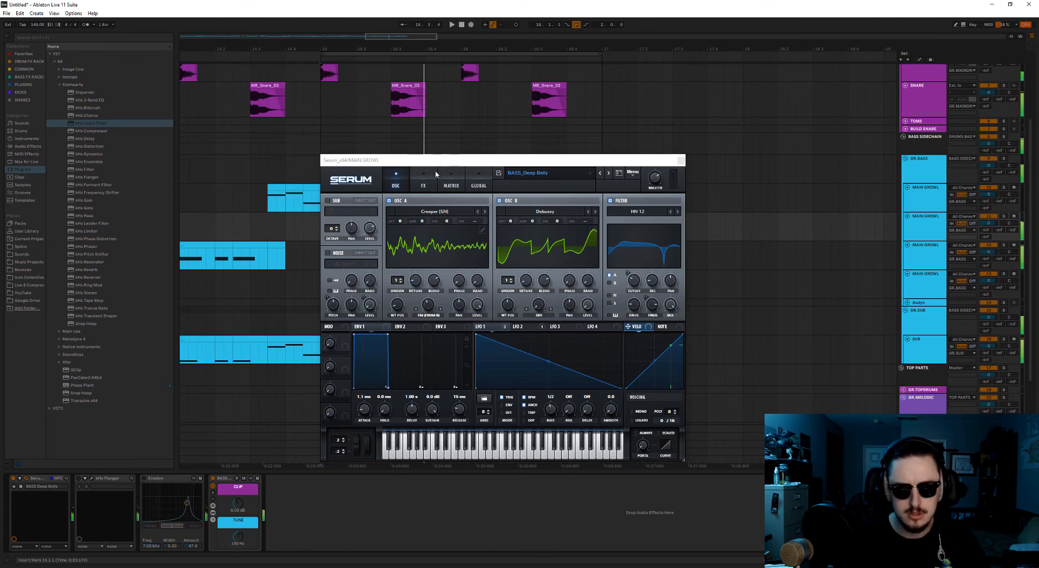
- Compare the growl with Serum's delay off and on, and set the distortion type to Diode 1
left_click(423, 184)
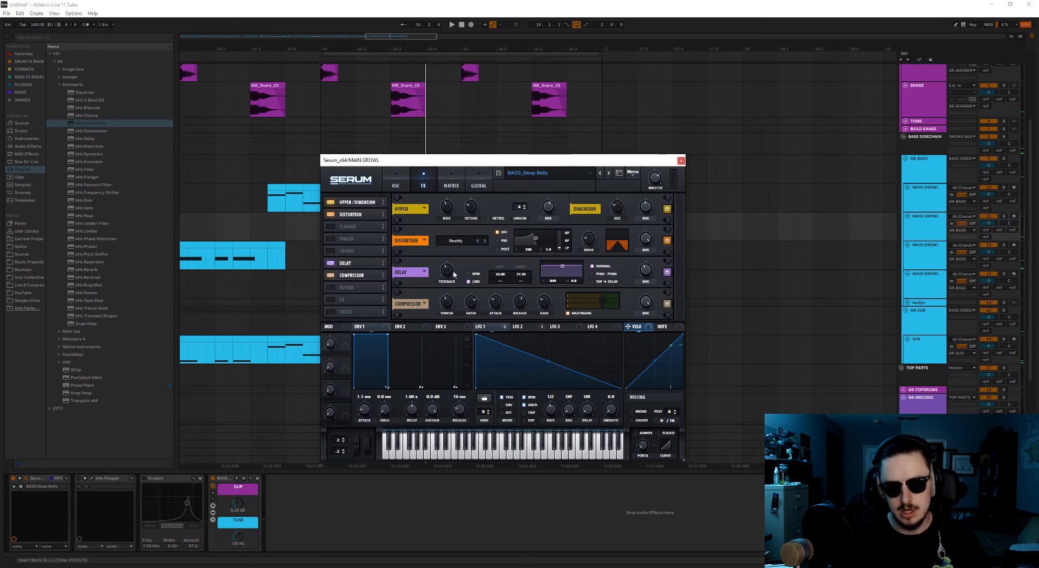
left_click(330, 263)
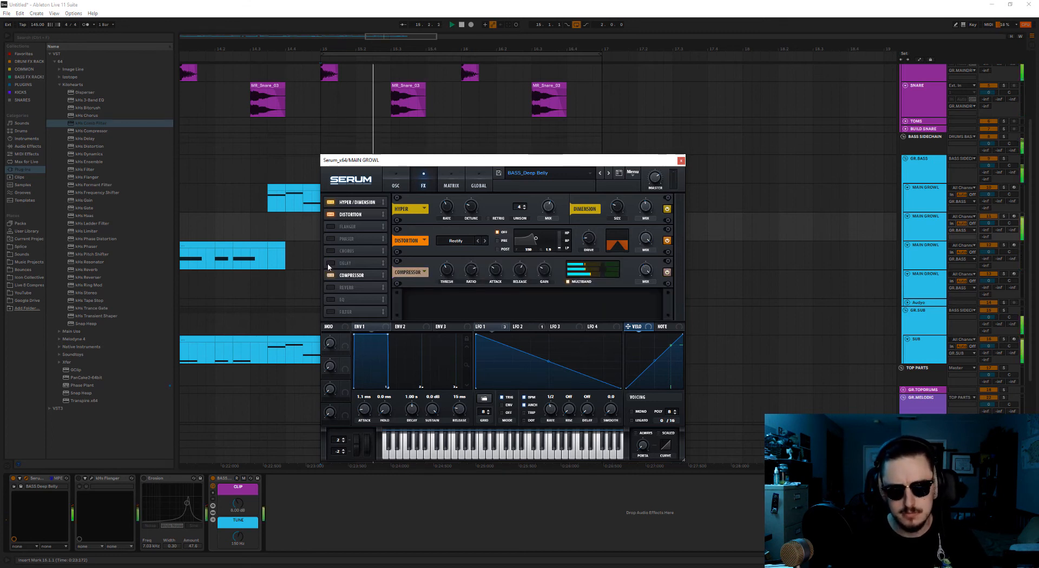
left_click(329, 263)
left_click(456, 241)
left_click(468, 277)
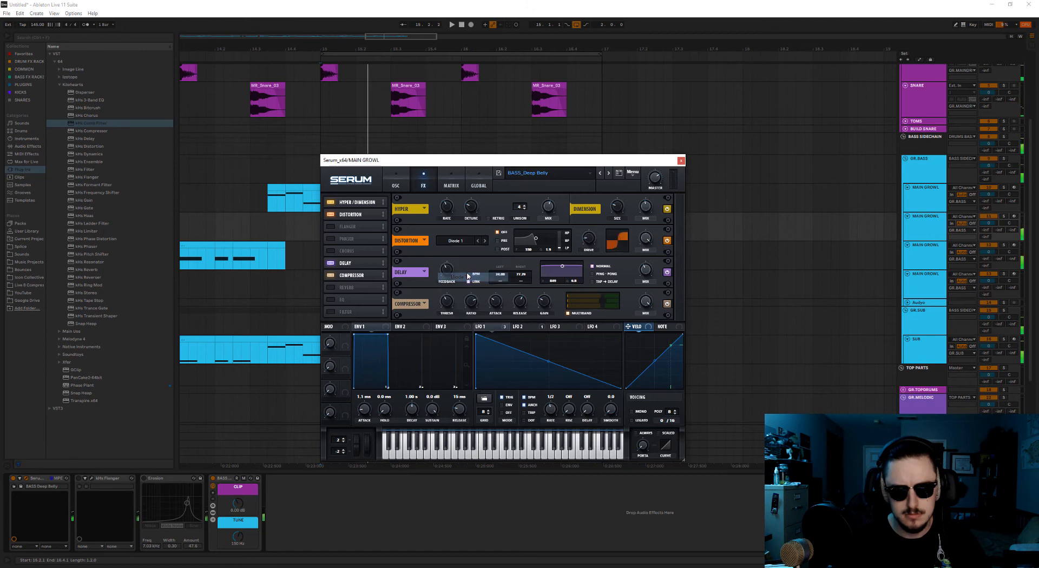
- Audition the PWM Electro wavetable and load Prime into oscillator A while playing from bar 15
left_click(398, 184)
left_click(444, 215)
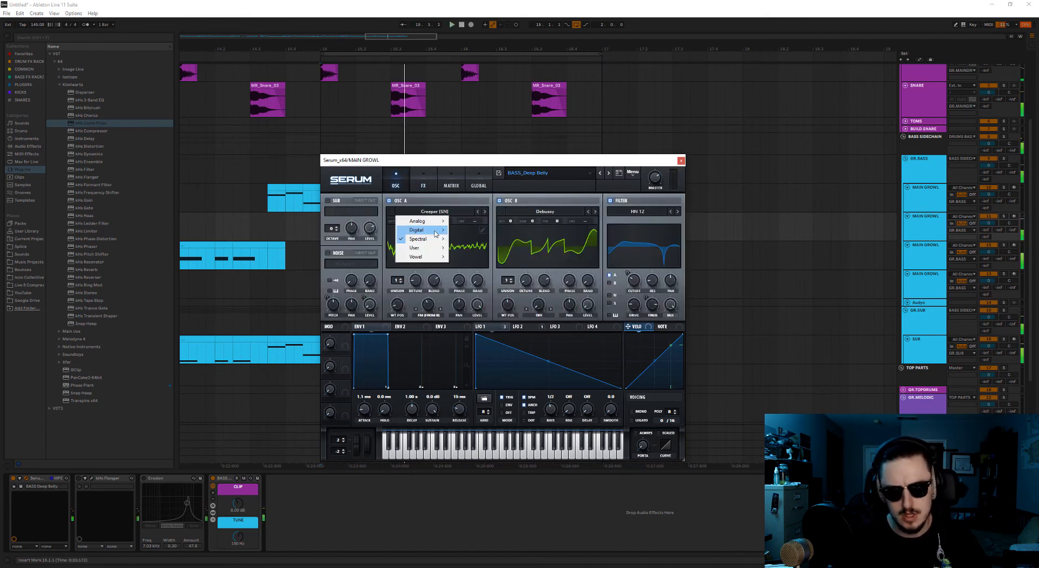
mouse_move(428, 236)
left_click(518, 285)
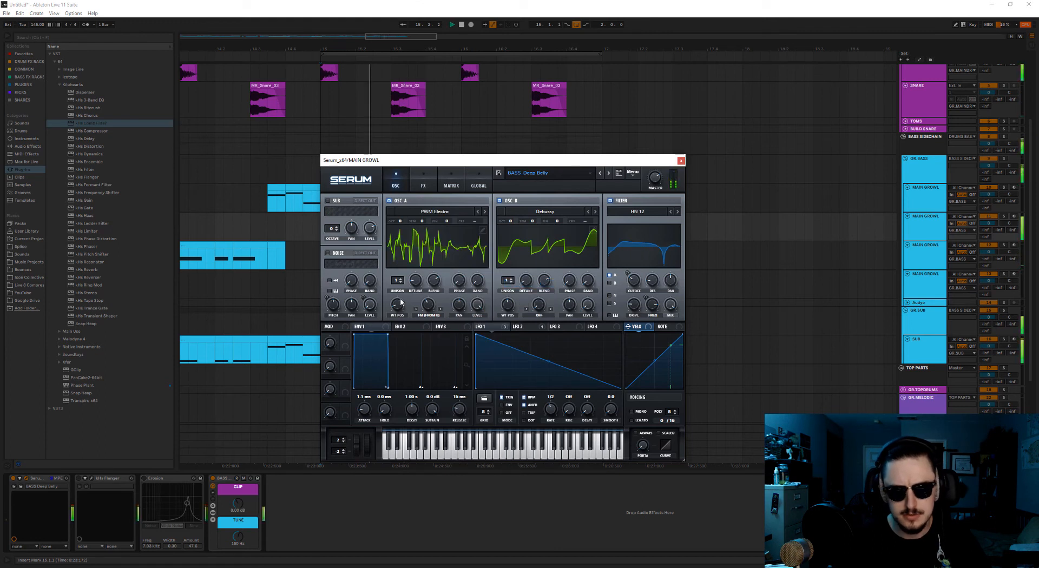
key("space")
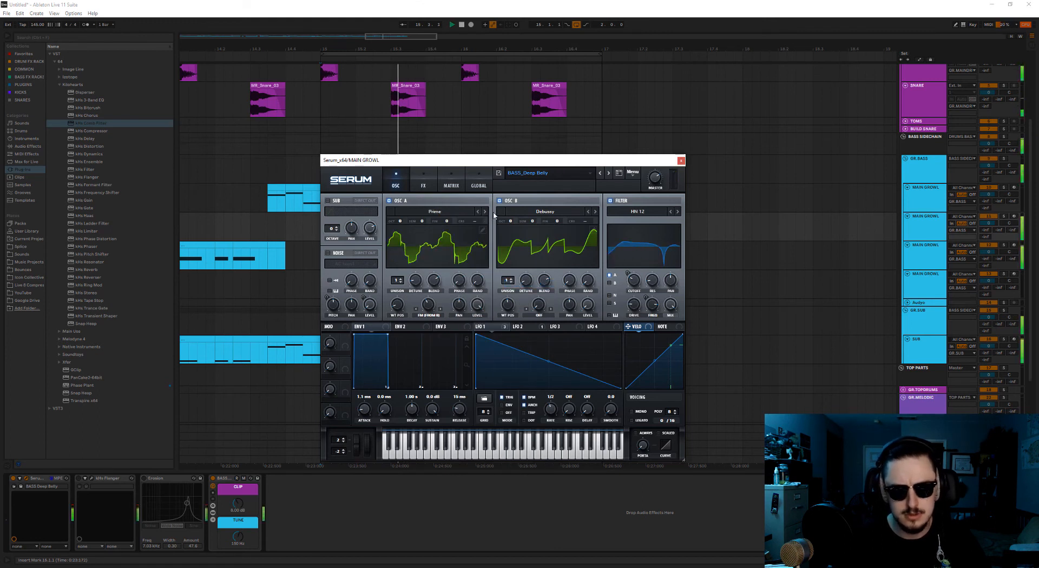
- Try oscillator B's octave and reset it to 0 Oct, then raise oscillator A's octave and close Serum
left_click_drag(512, 219, 512, 215)
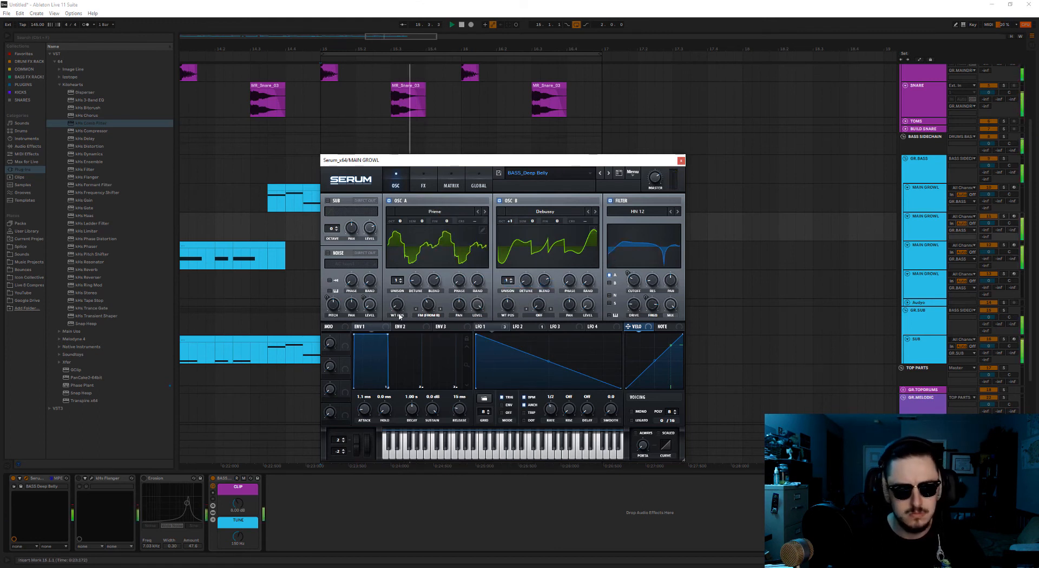
left_click_drag(507, 215, 507, 221)
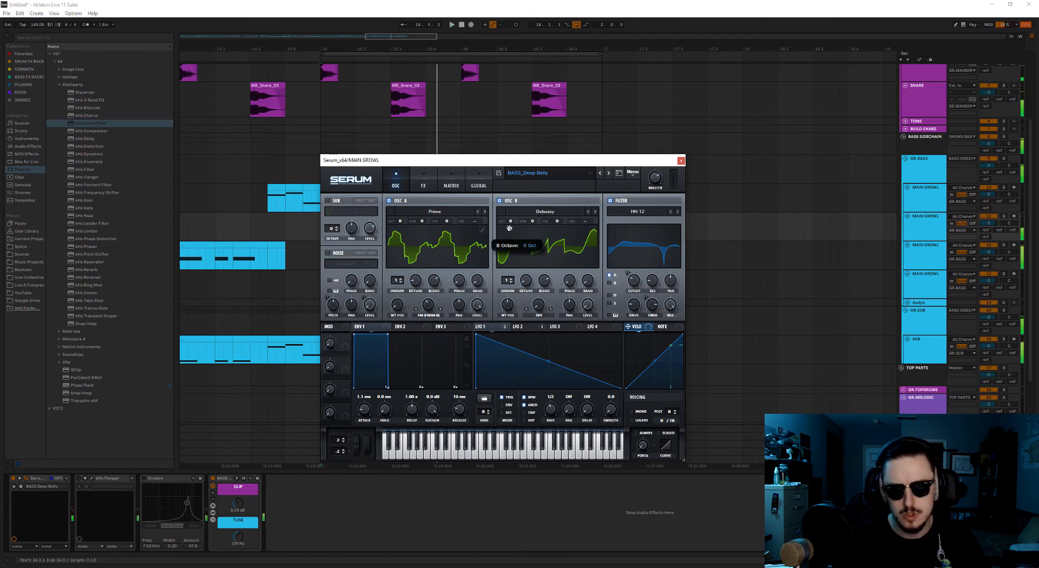
left_click_drag(398, 223, 399, 217)
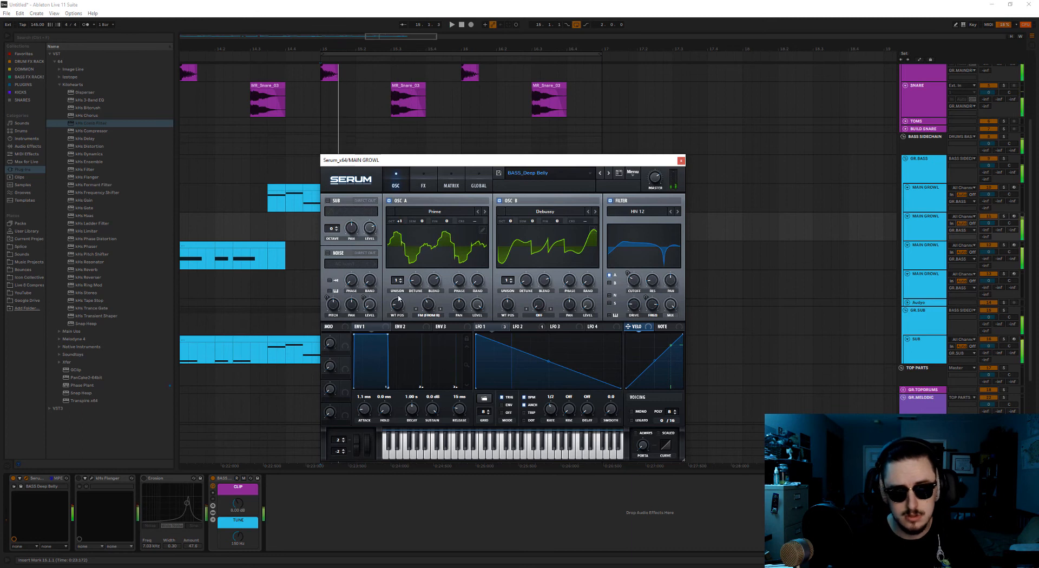
left_click(680, 161)
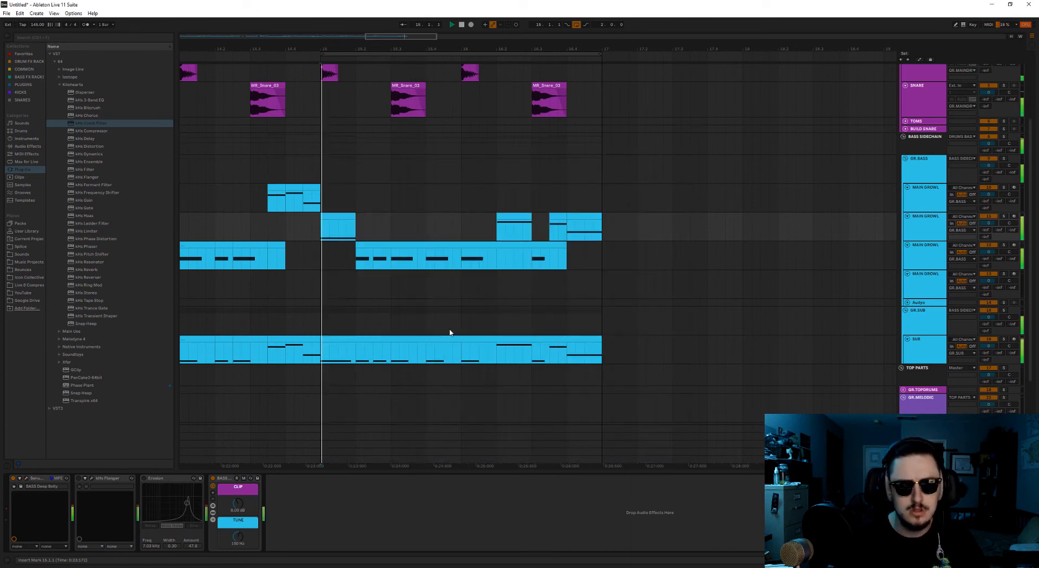
- Extend the arrangement loop to cover 16 bars starting at bar 1
scroll(449, 333, "down", 5)
scroll(222, 311, "down", 3)
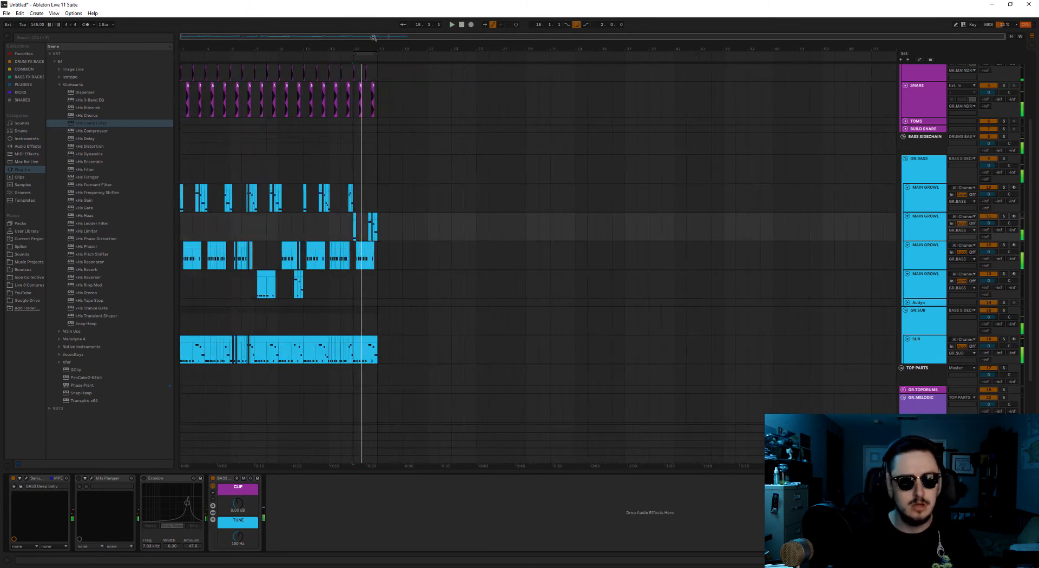
left_click_drag(354, 52, 30, 93)
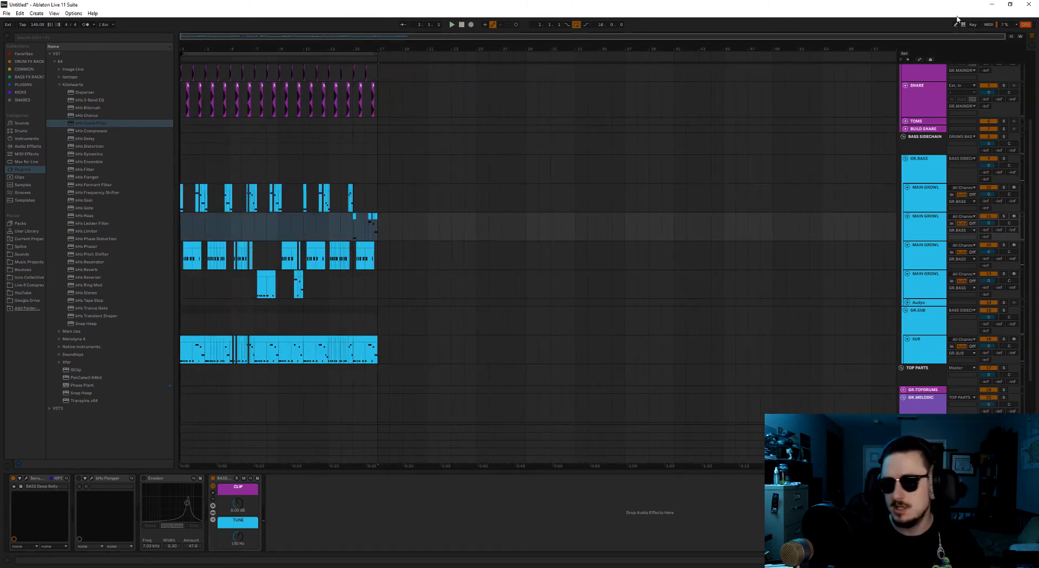
left_click_drag(1005, 37, 489, 91)
left_click(528, 164)
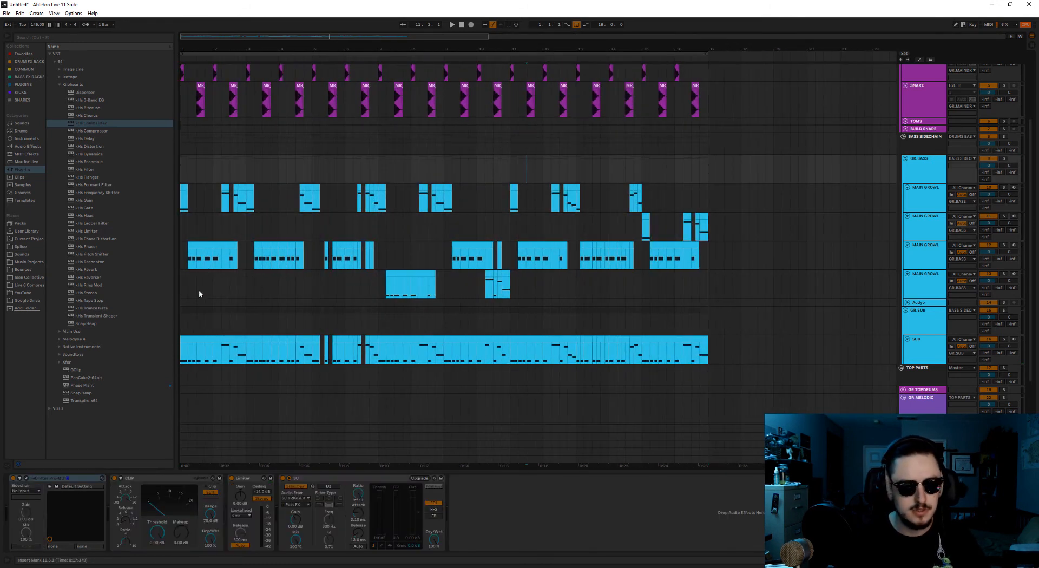
- Highlight bars 1 and 2 across the growl and sub tracks, and play the arrangement from bar 1
left_click_drag(234, 340, 182, 346)
left_click(184, 186, "shift")
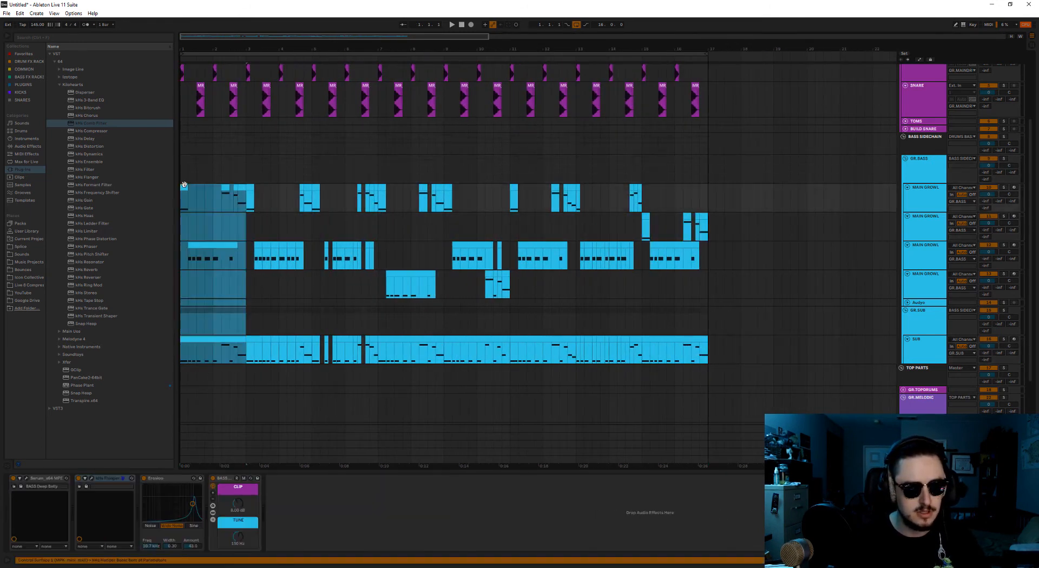
scroll(206, 135, "up", 4)
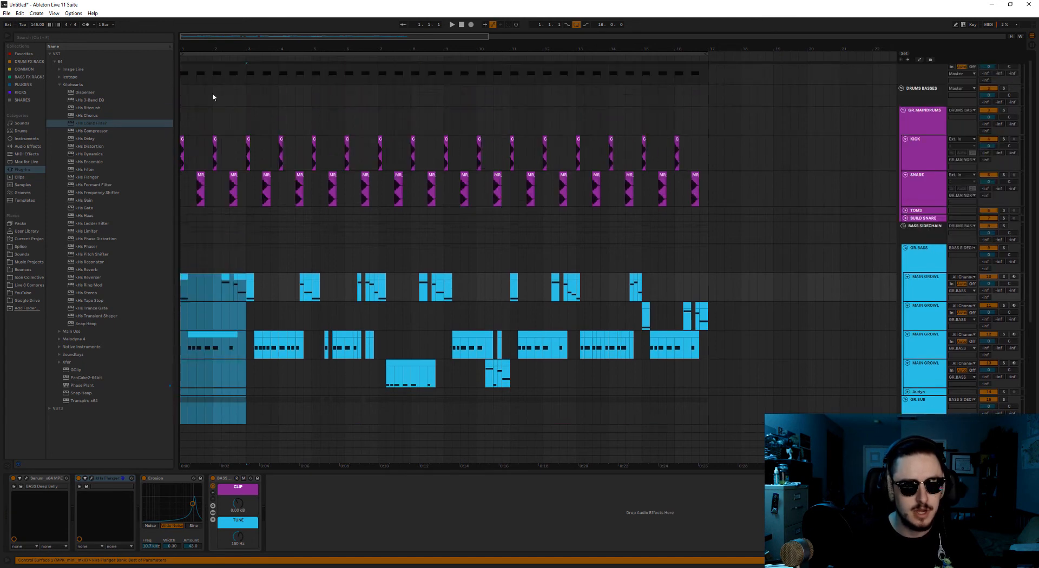
scroll(212, 95, "down", 4)
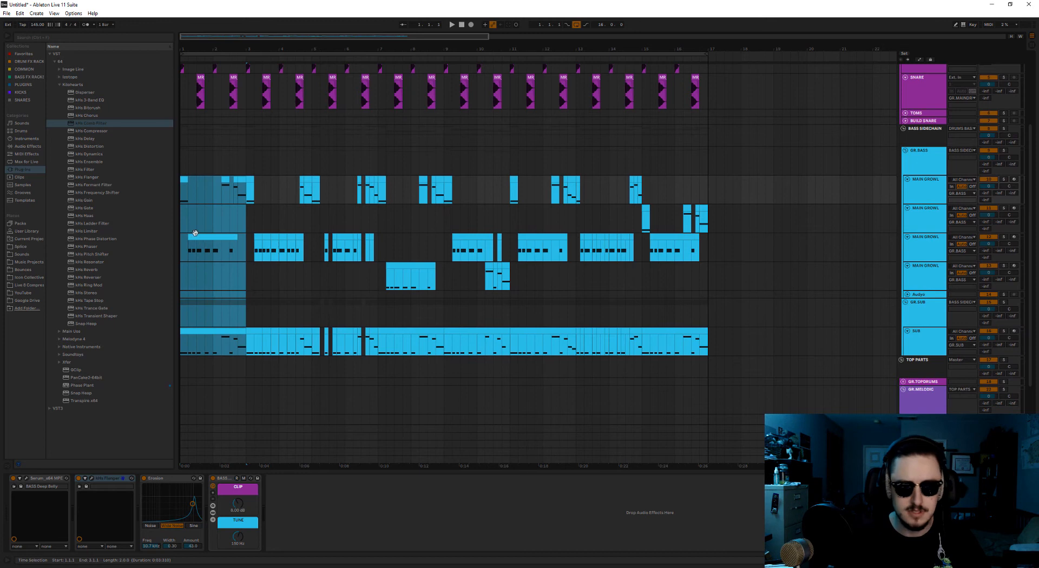
key("space")
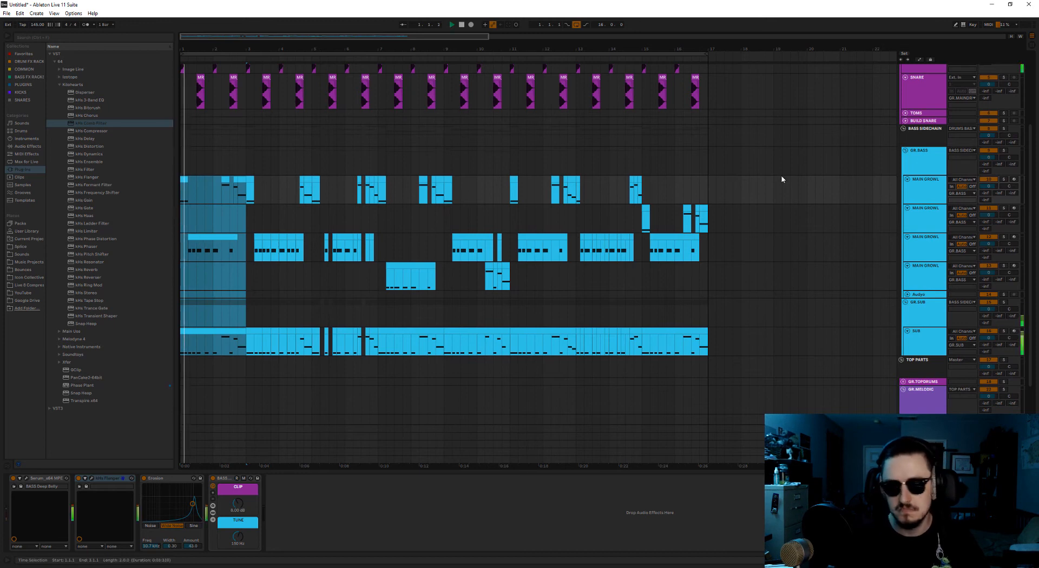
left_click(830, 301)
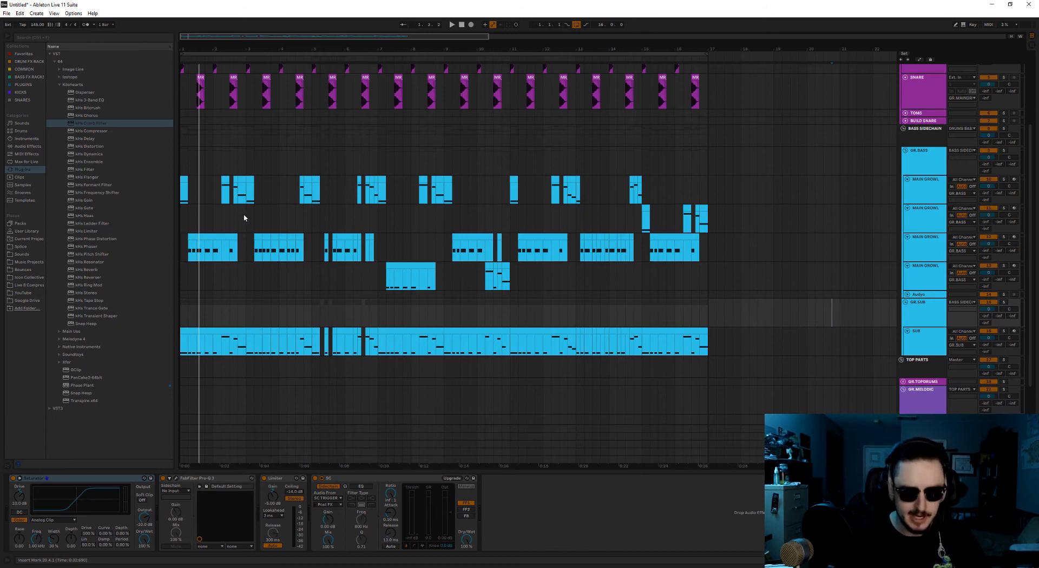
left_click_drag(328, 213, 444, 215)
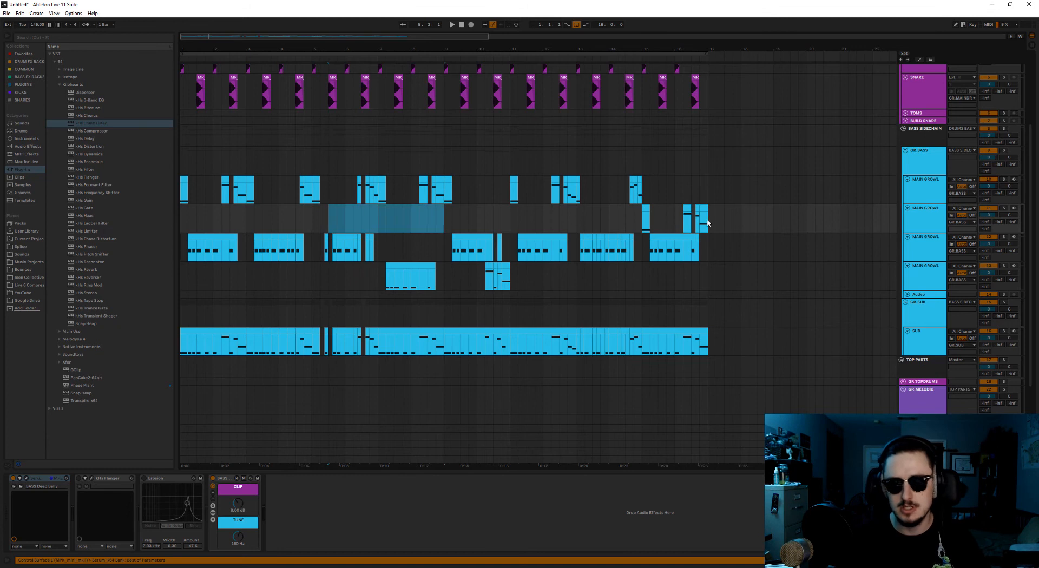
left_click_drag(731, 220, 181, 219)
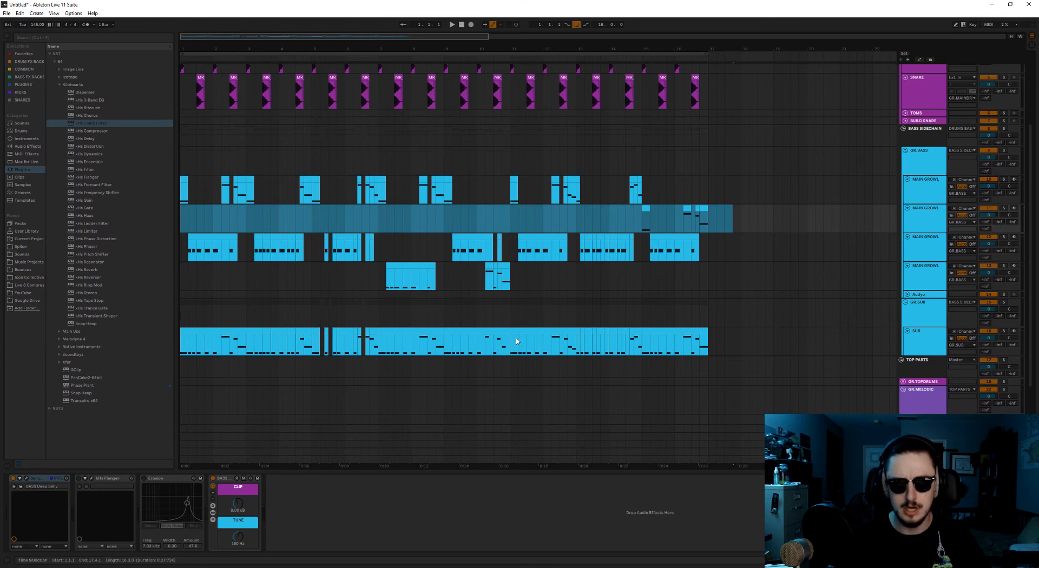
- Copy bars 1 and 2 of all drum and bass tracks to bar 25
scroll(515, 341, "down", 1)
scroll(226, 344, "down", 3)
left_click(194, 325)
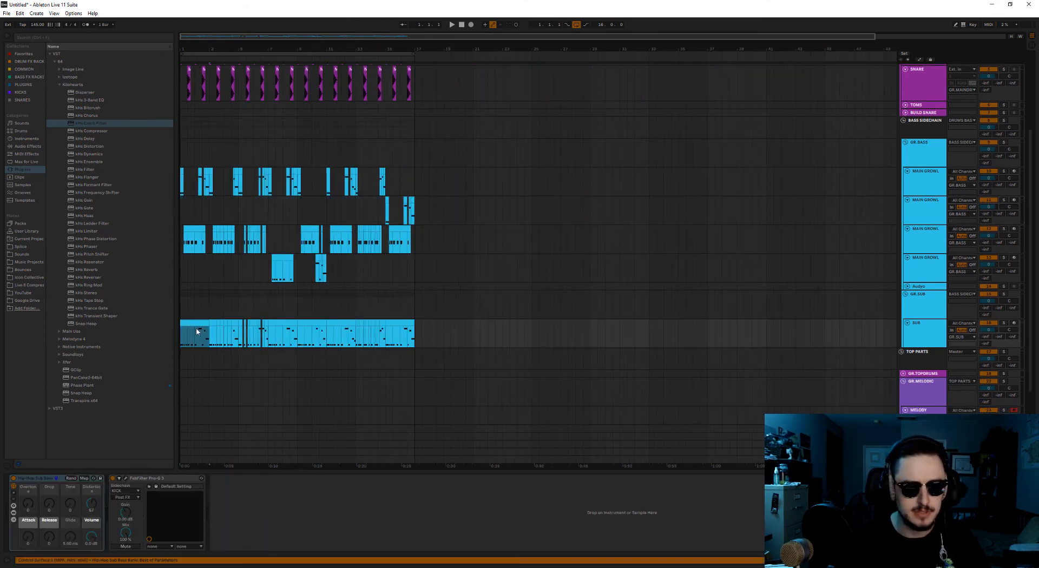
scroll(196, 326, "up", 4)
left_click(189, 68)
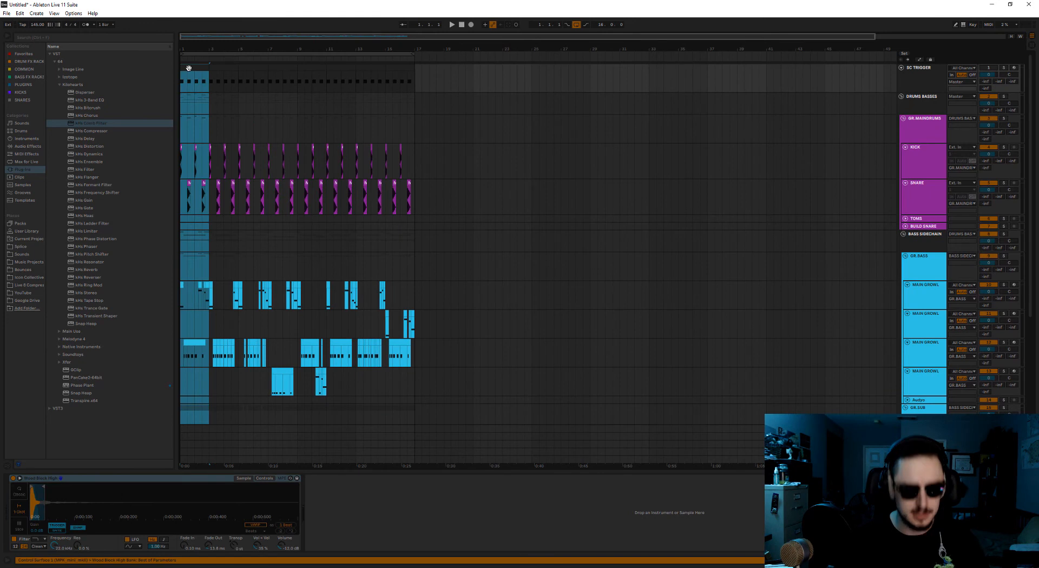
left_click(533, 79)
key("ctrl+v")
scroll(294, 331, "down", 2)
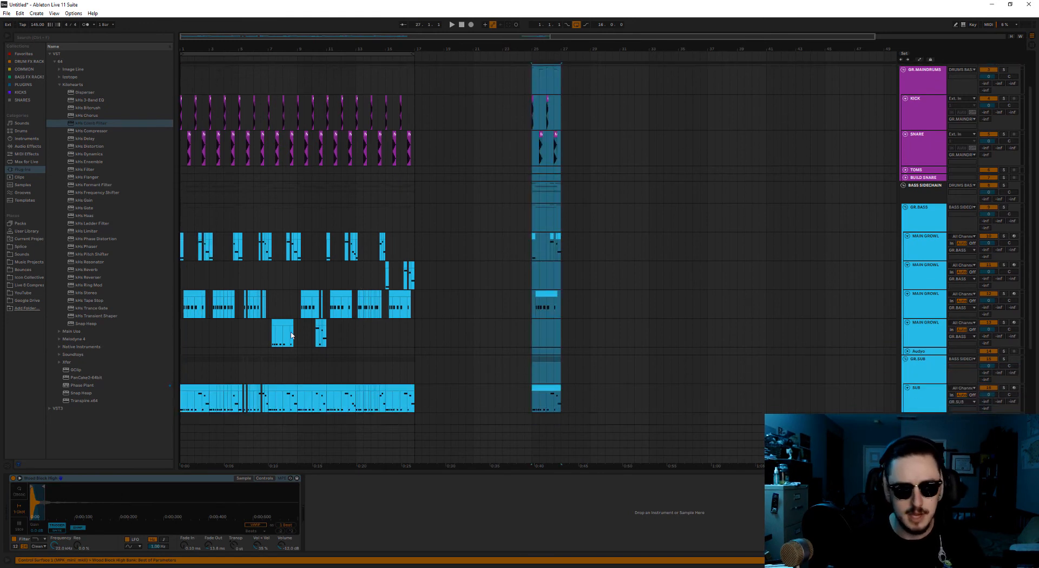
- Audition bar 11 and copy bars 11 and 12 of all drum and bass tracks to bar 27
scroll(292, 332, "up", 3)
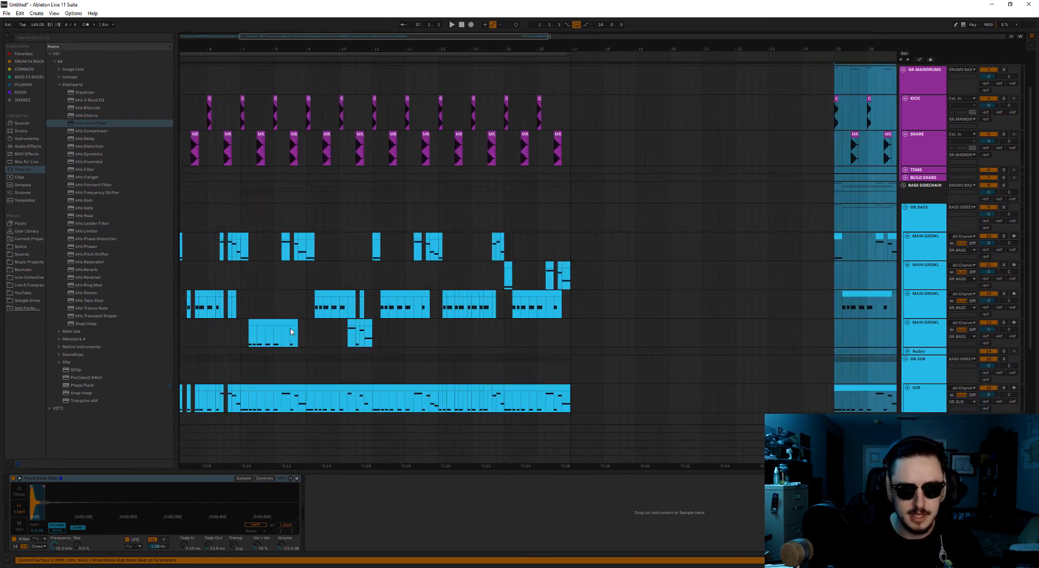
left_click(374, 275)
key("space")
key("space")
left_click(403, 388)
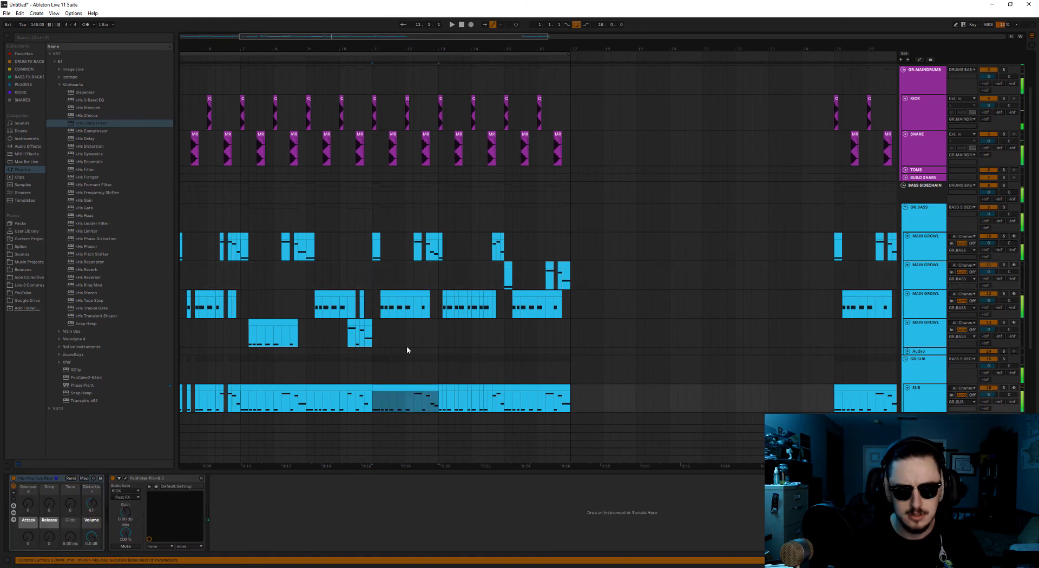
scroll(407, 347, "up", 2)
left_click(393, 68, "shift")
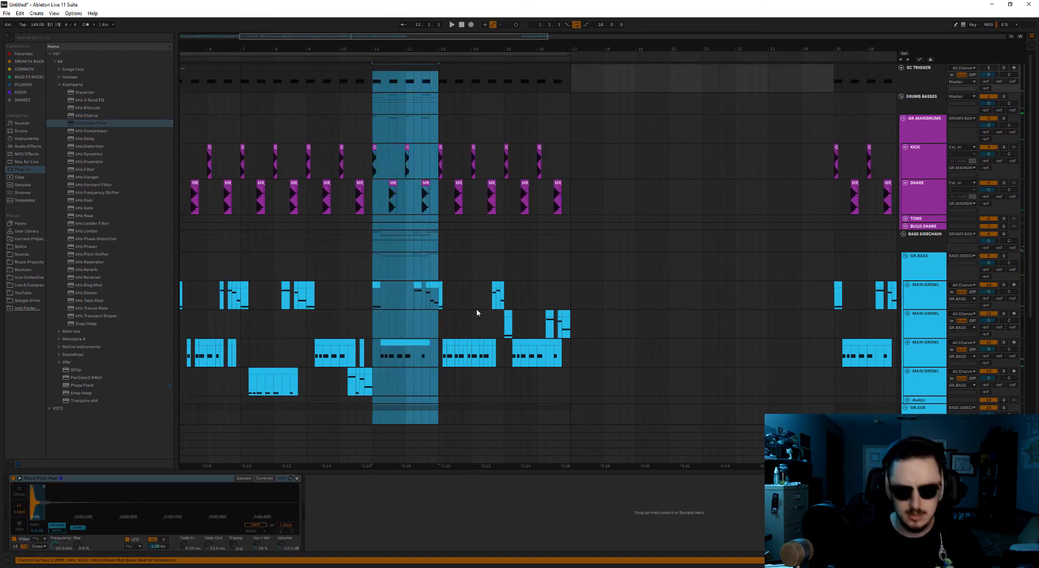
scroll(477, 313, "down", 1)
scroll(478, 313, "down", 3)
left_click(562, 78)
key("ctrl+v")
- Play the copied four-bar section from bar 25
left_click(532, 97)
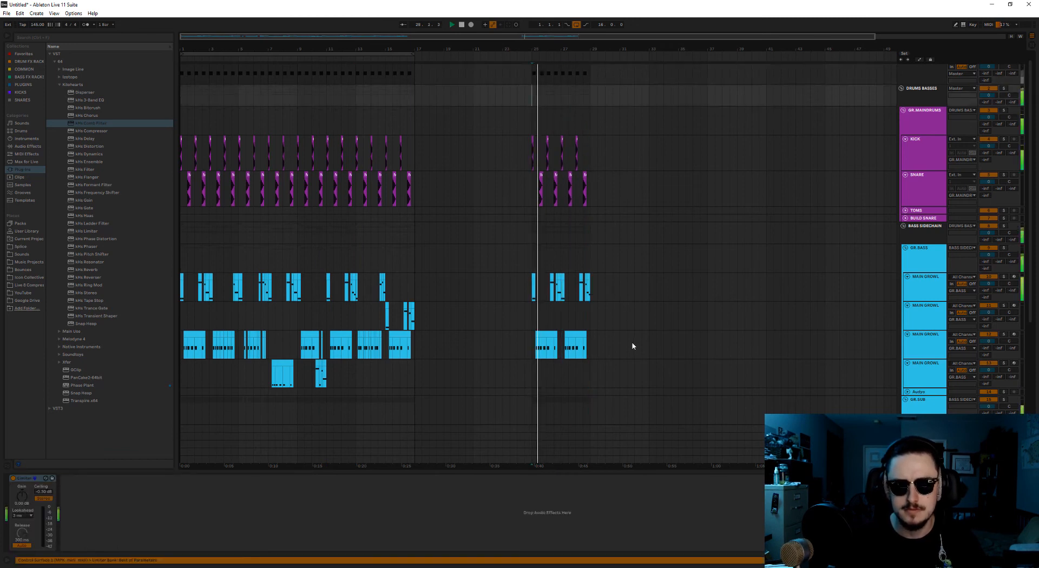
scroll(634, 345, "up", 2)
scroll(551, 353, "down", 2)
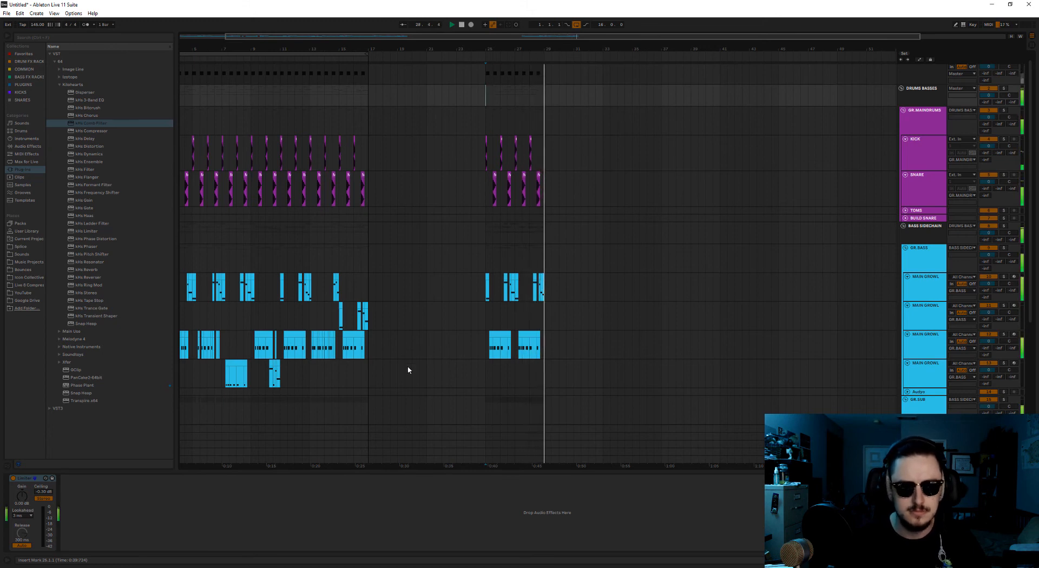
- Copy bars 3 and 4 of all drum and bass tracks and place the copy at bar 31
left_click_drag(219, 348, 254, 86)
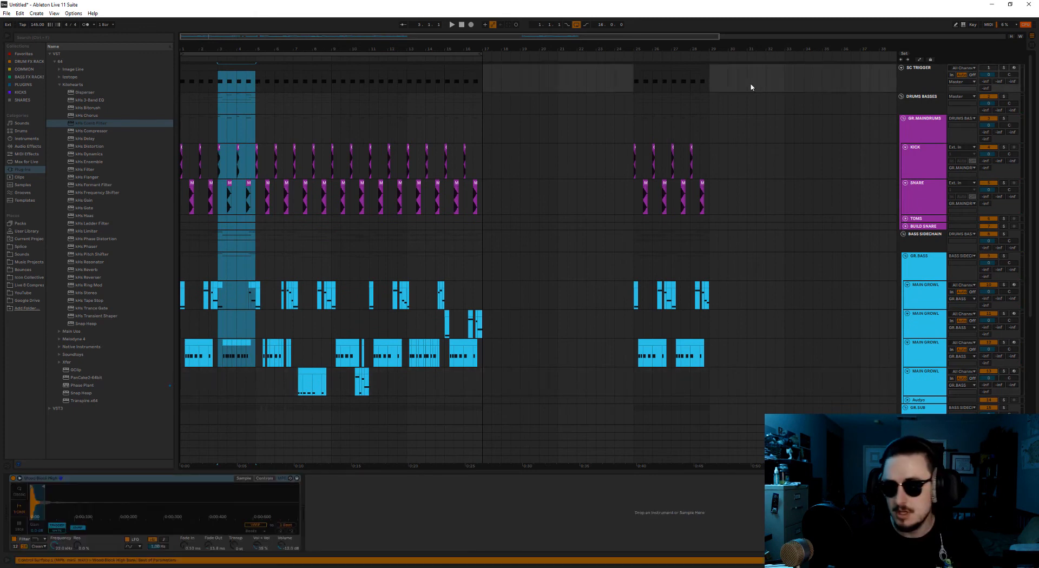
left_click(709, 76)
key("ctrl+v")
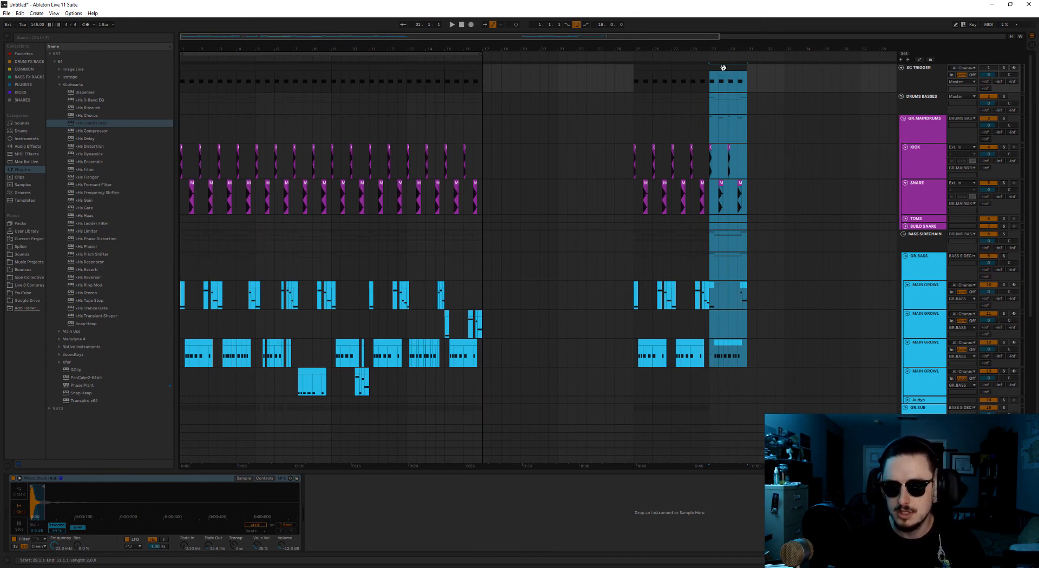
left_click_drag(723, 68, 631, 76)
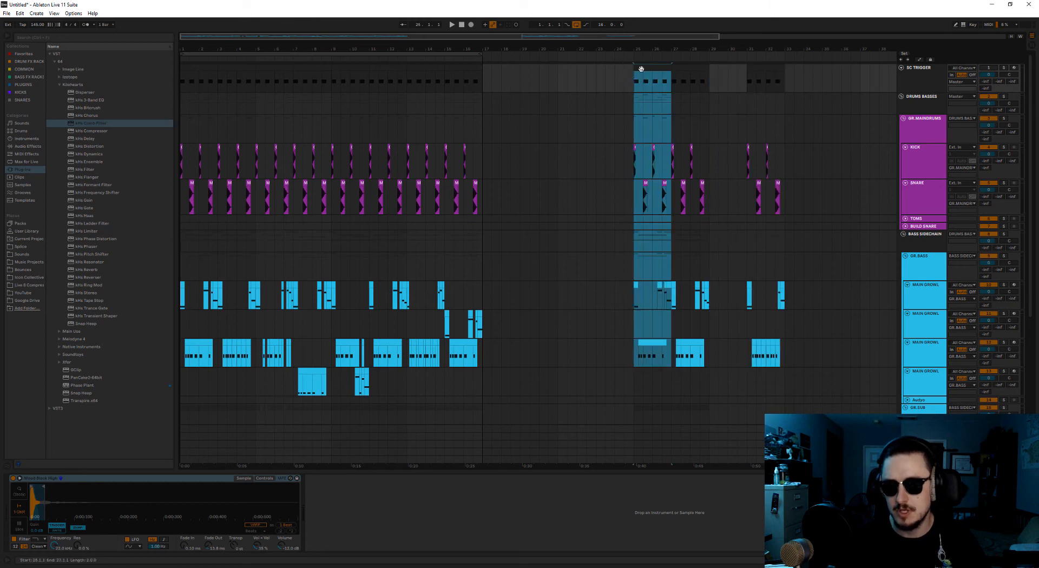
- Copy bars 25 and 26 of all tracks to bar 29, and play the new section from bar 25
left_click(714, 83)
key("ctrl+v")
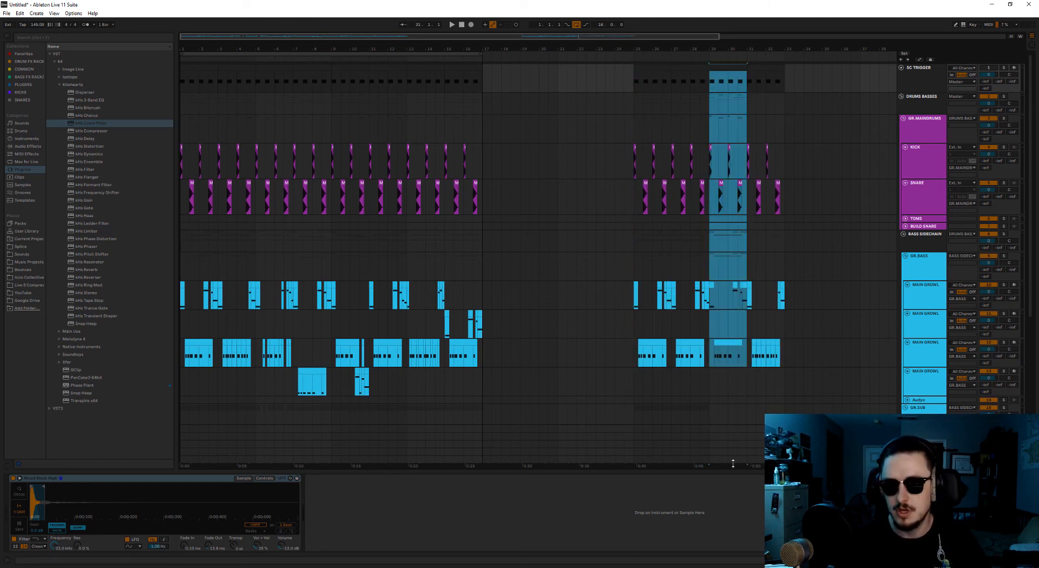
left_click(634, 327)
key("space")
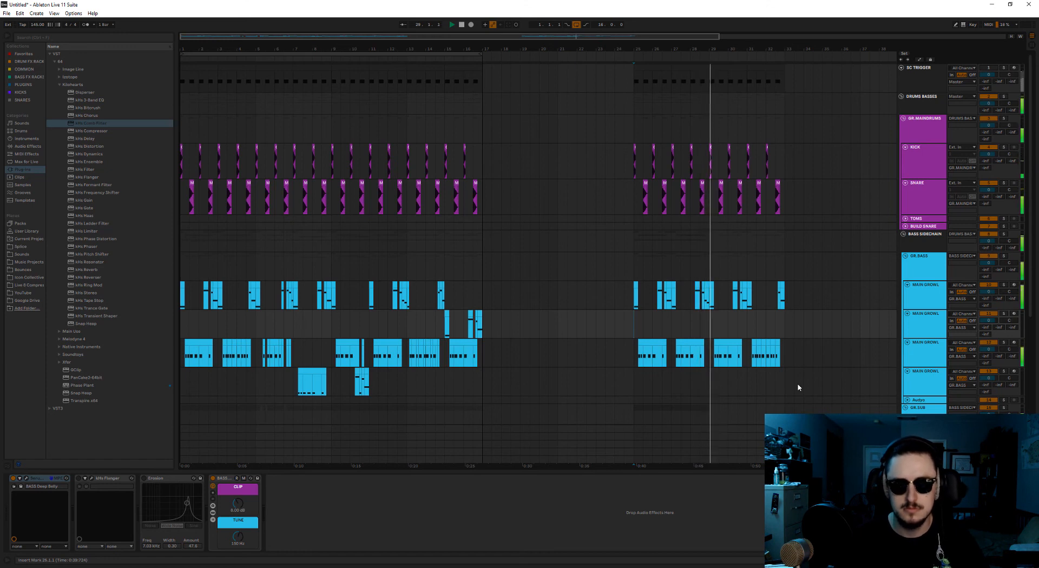
- Stop playback and undo the sections pasted at bars 29 to 32
key("space")
key("ctrl+z")
key("ctrl+z")
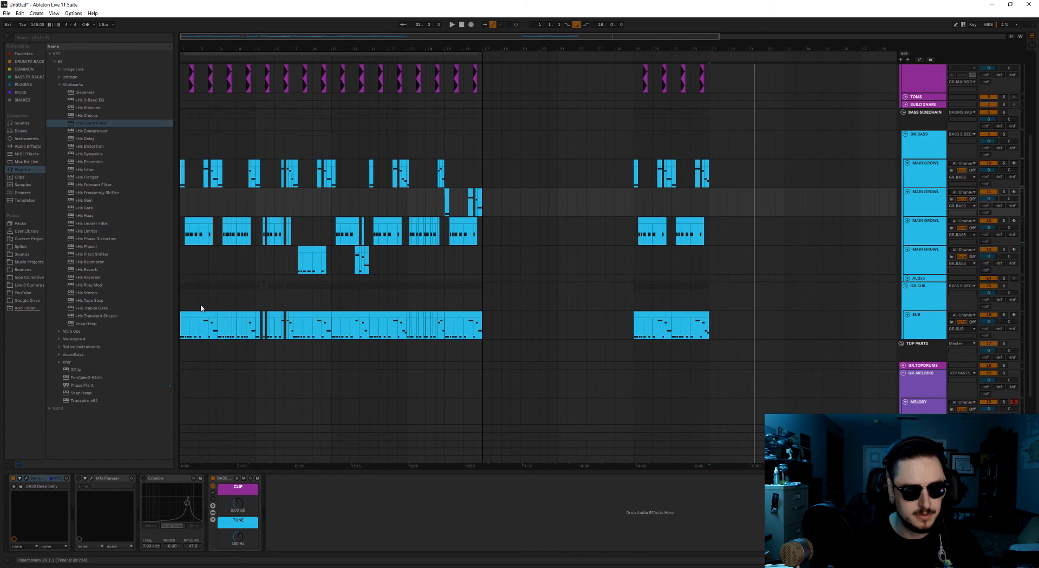
scroll(547, 332, "down", 4)
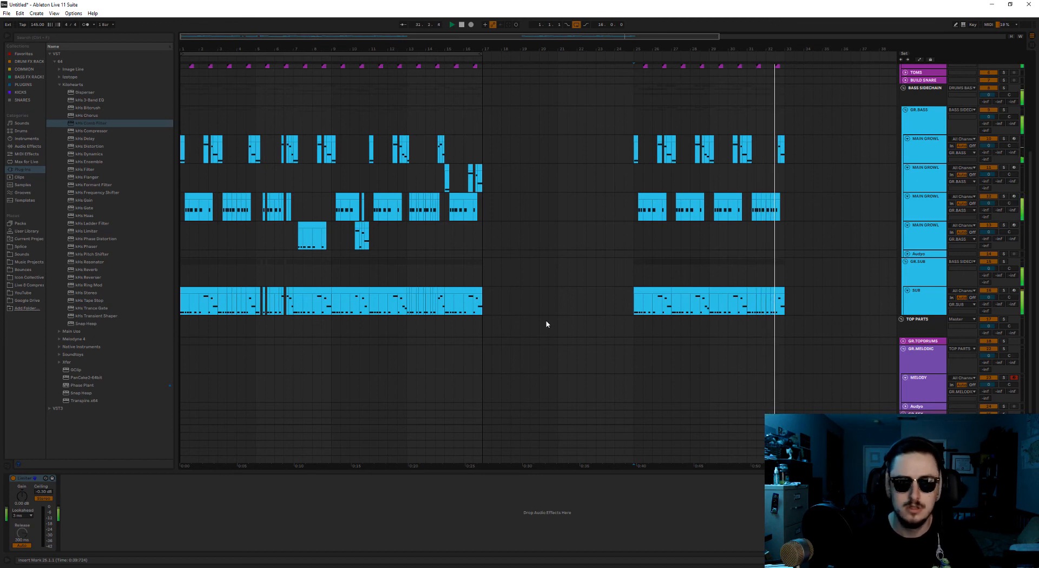
- Delete the closing growl clips on the first growl track and the matching sub clips at the end of bar 32
scroll(806, 344, "up", 5)
left_click(719, 140)
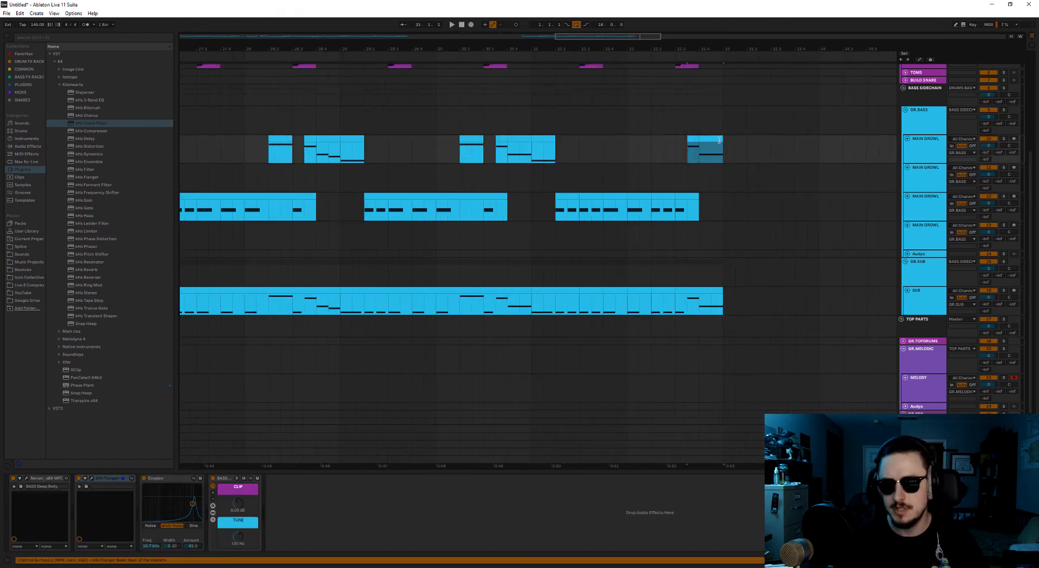
left_click(700, 291)
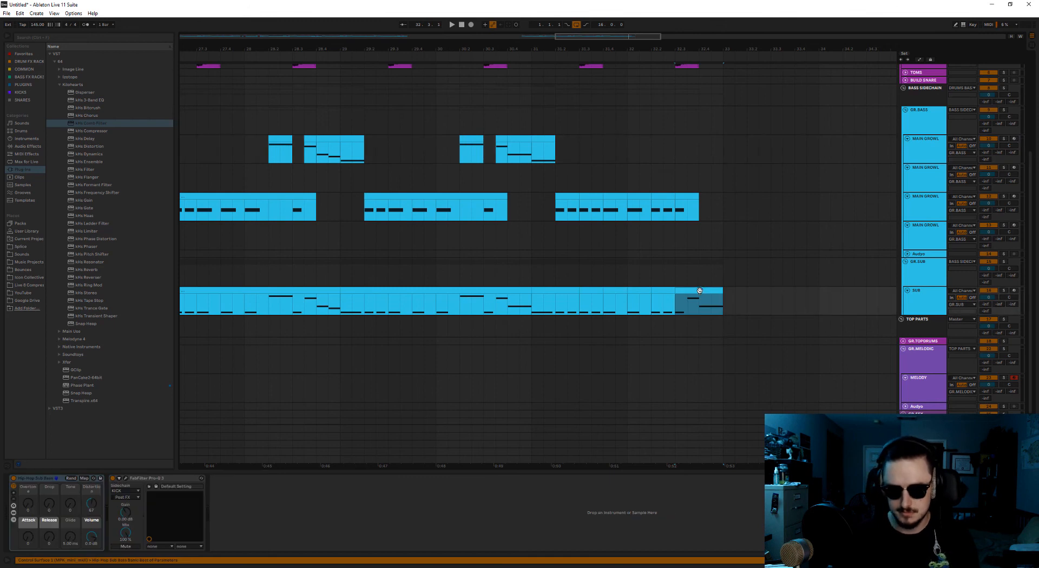
- Duplicate the one-beat growl and sub pattern in bar 32 twice to fill the bar, and play from bar 31
left_click_drag(661, 291, 660, 193)
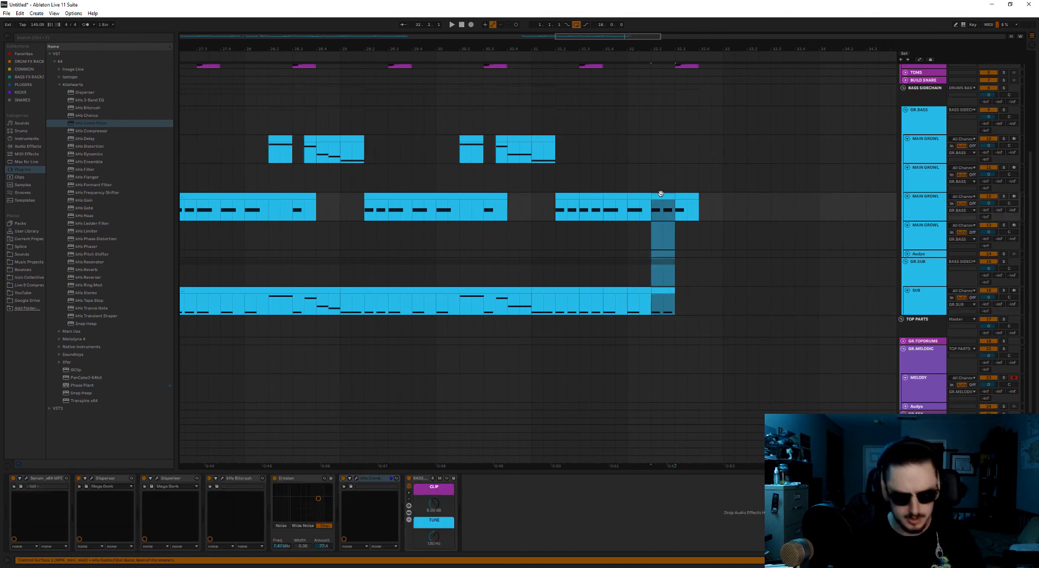
key("ctrl+d")
key("ctrl+d")
left_click(559, 212)
key("space")
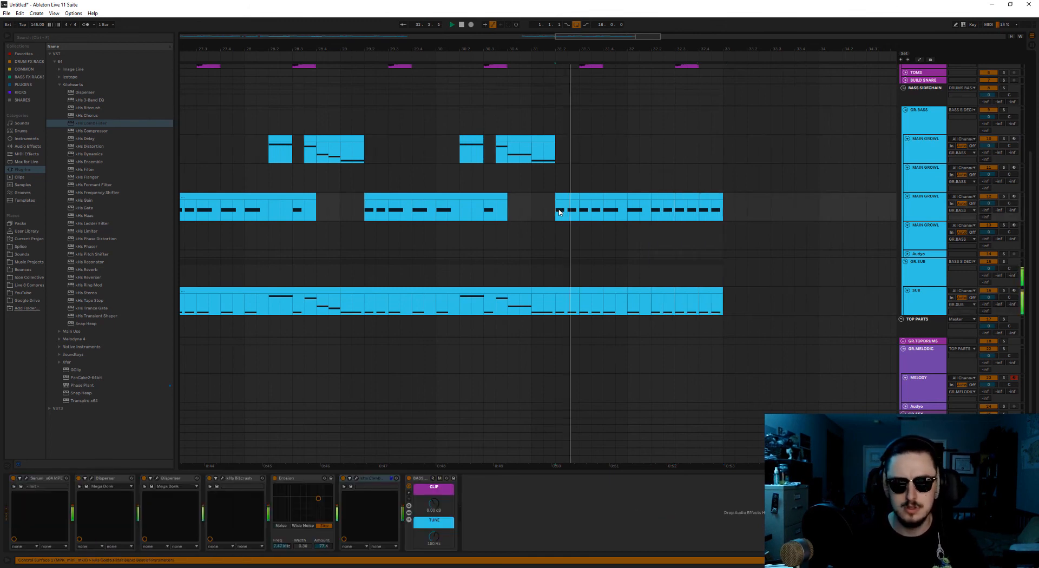
- Copy bars 7 and 8 of all drum and bass tracks to bar 33
scroll(774, 270, "down", 3, "ctrl")
scroll(595, 302, "down", 2, "ctrl")
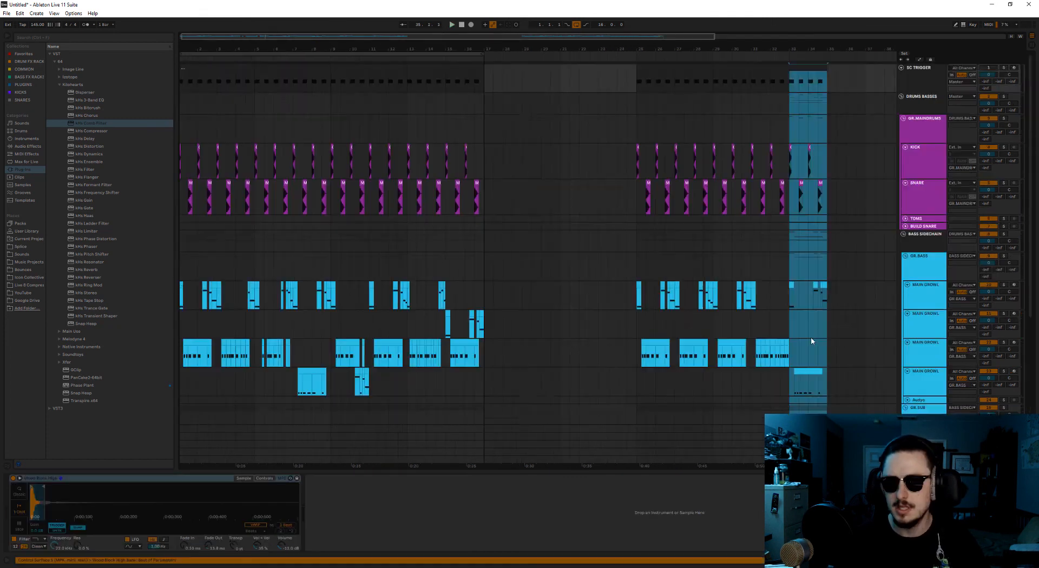
scroll(811, 341, "down", 3)
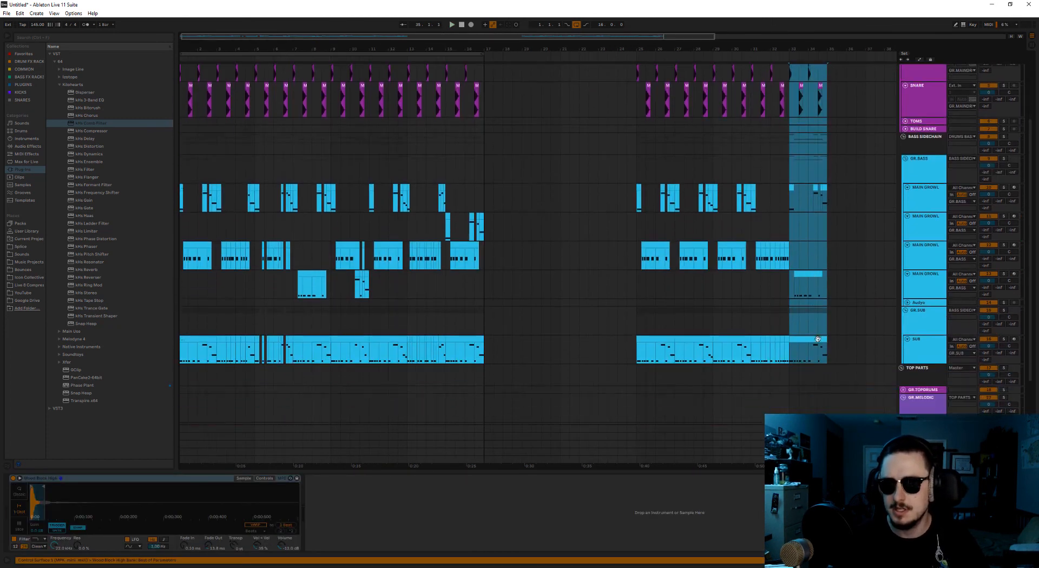
- Play the pasted section from bar 33 and stop playback
left_click_drag(651, 38, 918, 39)
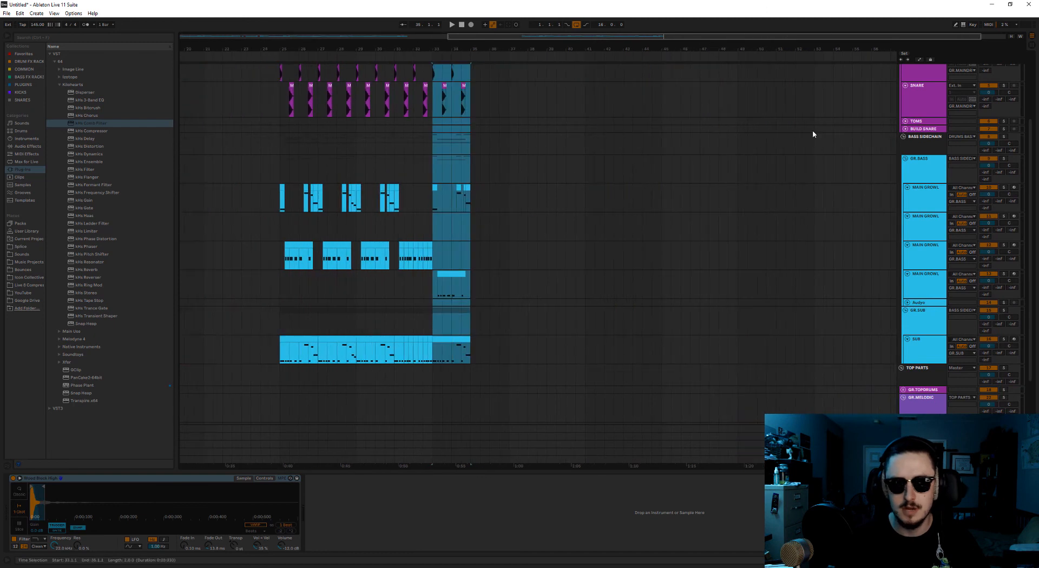
left_click(437, 293)
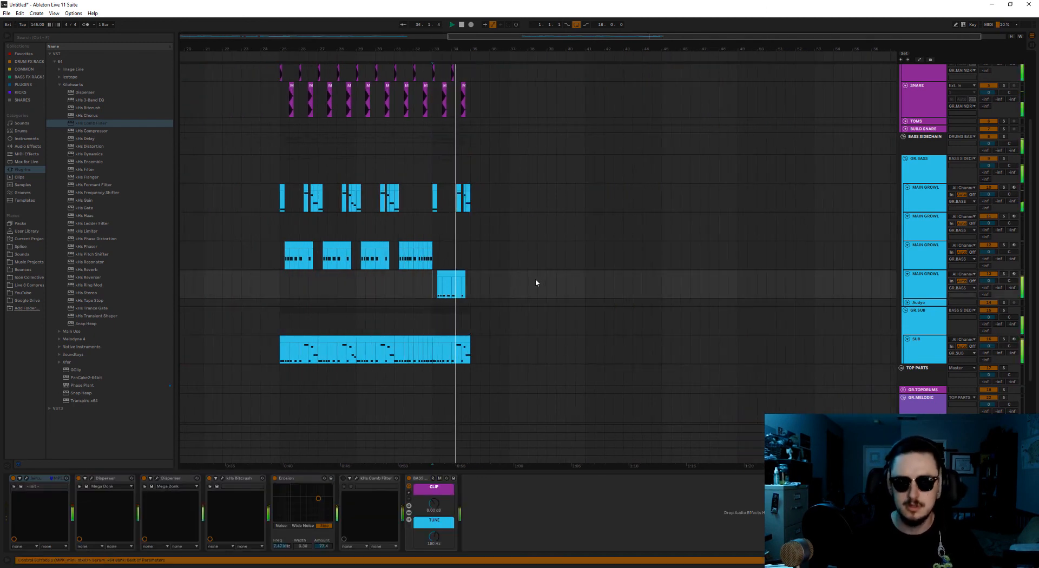
left_click(459, 273)
key("space")
- Delete the pasted trigger, drum, growl and sub clips in bars 33 and 34
scroll(475, 345, "up", 2)
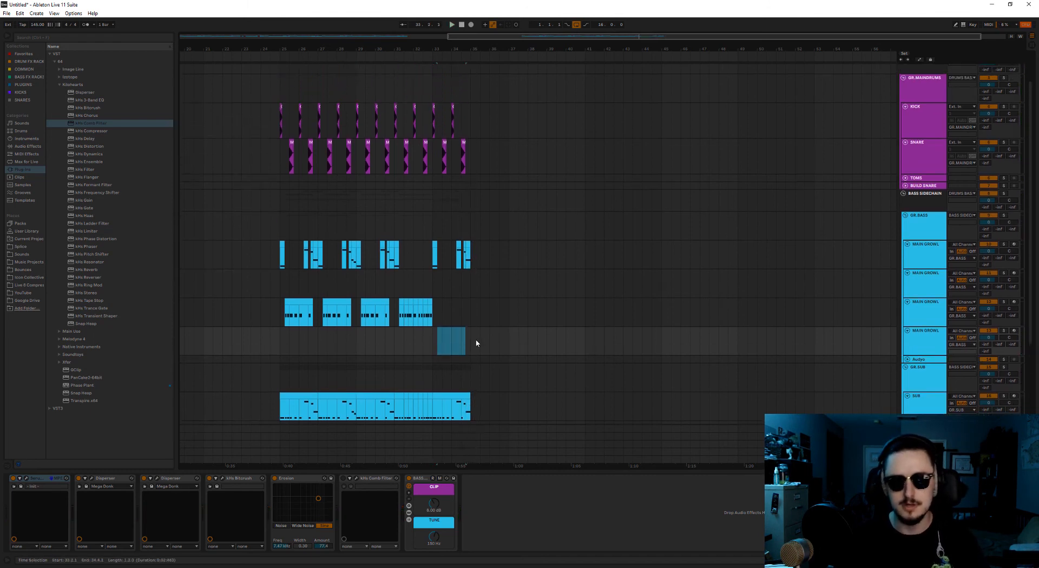
scroll(464, 345, "down", 1)
left_click(460, 388)
scroll(454, 392, "up", 1)
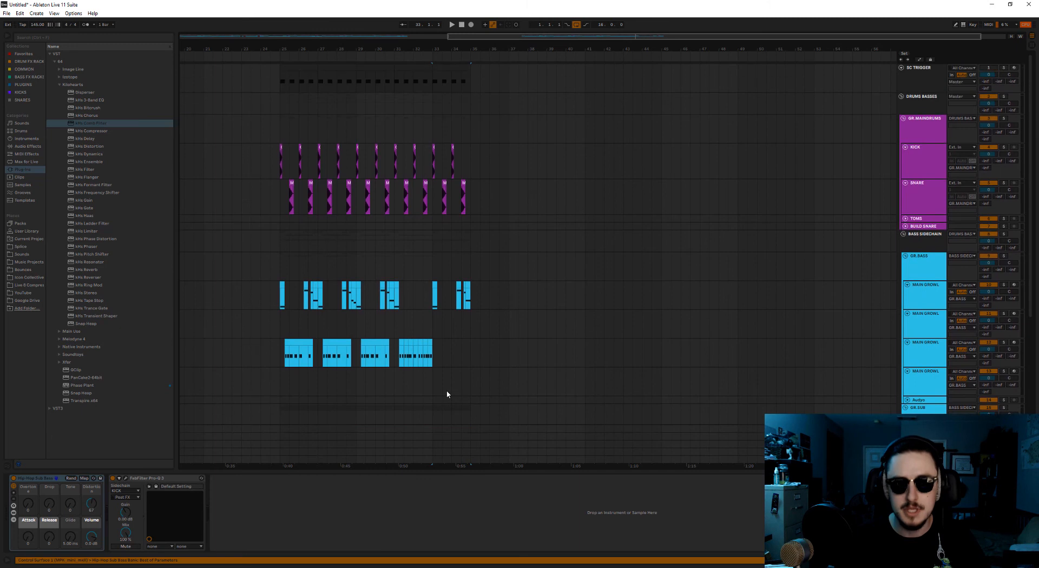
left_click(444, 66)
key("Delete")
scroll(412, 359, "down", 4)
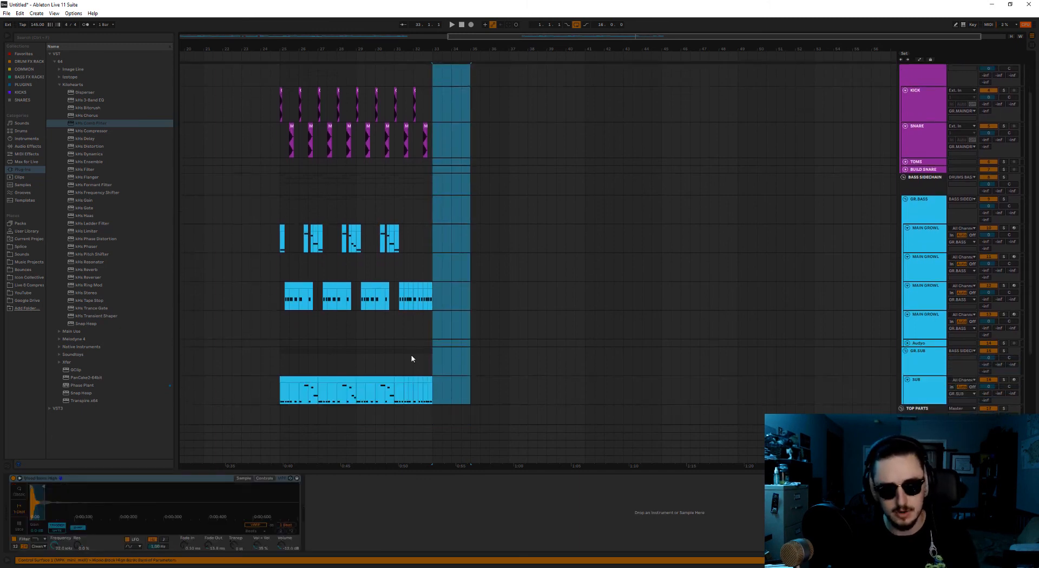
- Duplicate bars 25 to 32 of all trigger, drum, growl and sub tracks to bar 33
left_click(430, 328)
scroll(430, 328, "up", 4)
scroll(430, 328, "up", 1)
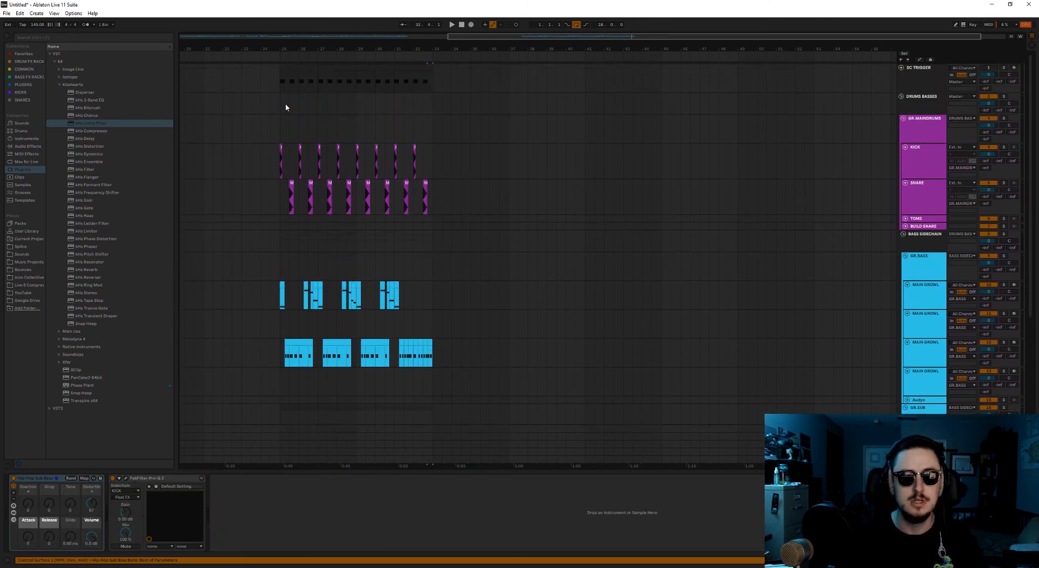
key("ctrl+a")
key("ctrl+d")
scroll(621, 314, "down", 4)
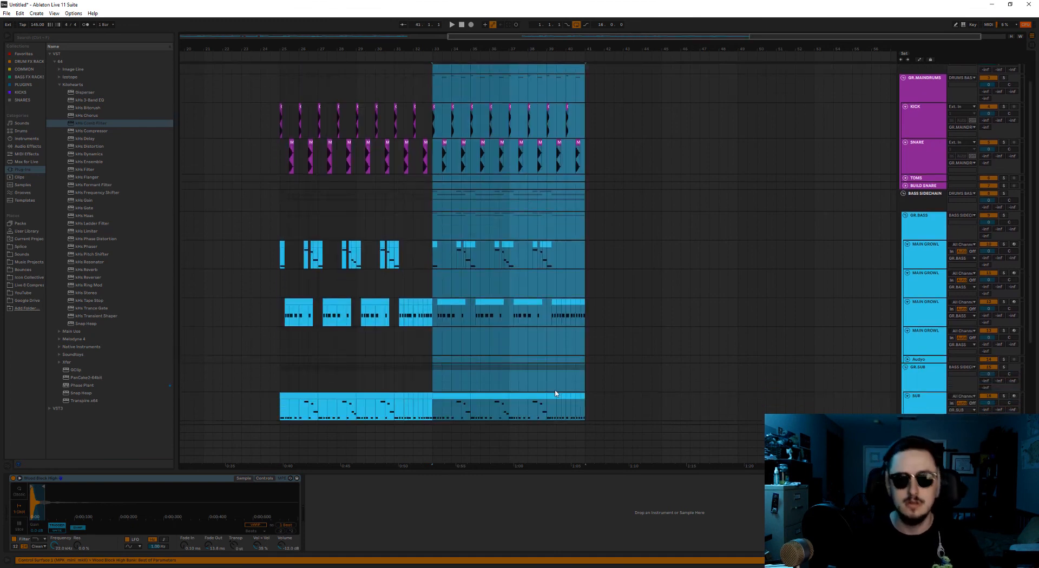
- Move the third growl track's clips in bars 33 to 40 down to the fourth growl track
left_click(622, 311)
mouse_move(589, 275)
left_mouse_down()
mouse_move(433, 273)
mouse_move(446, 296)
left_mouse_up()
left_click(630, 304)
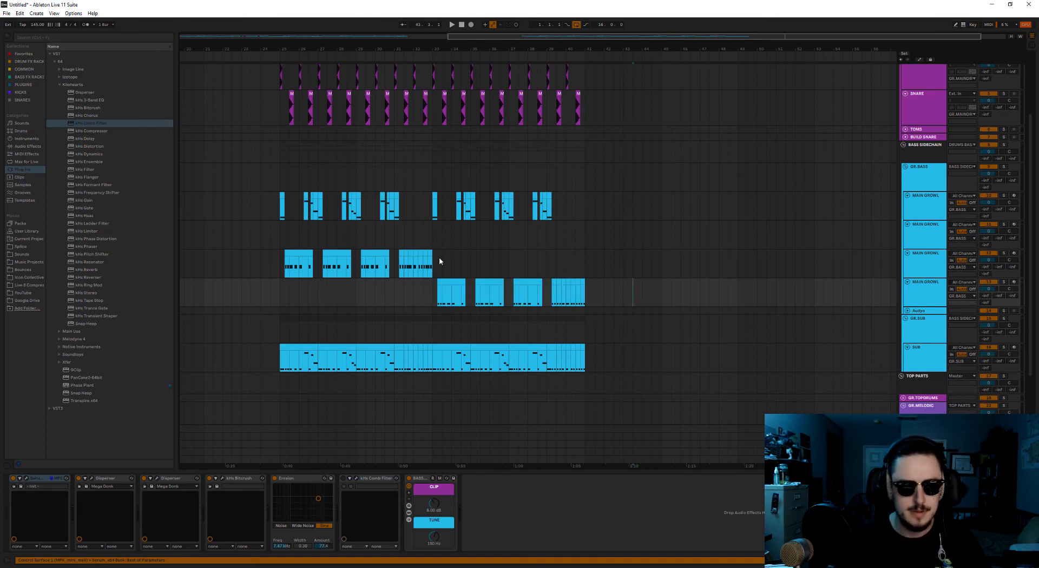
- Try moving the first growl track's one-beat clips at bars 27, 31, 35 and 39 to the second growl track
scroll(269, 287, "up", 3)
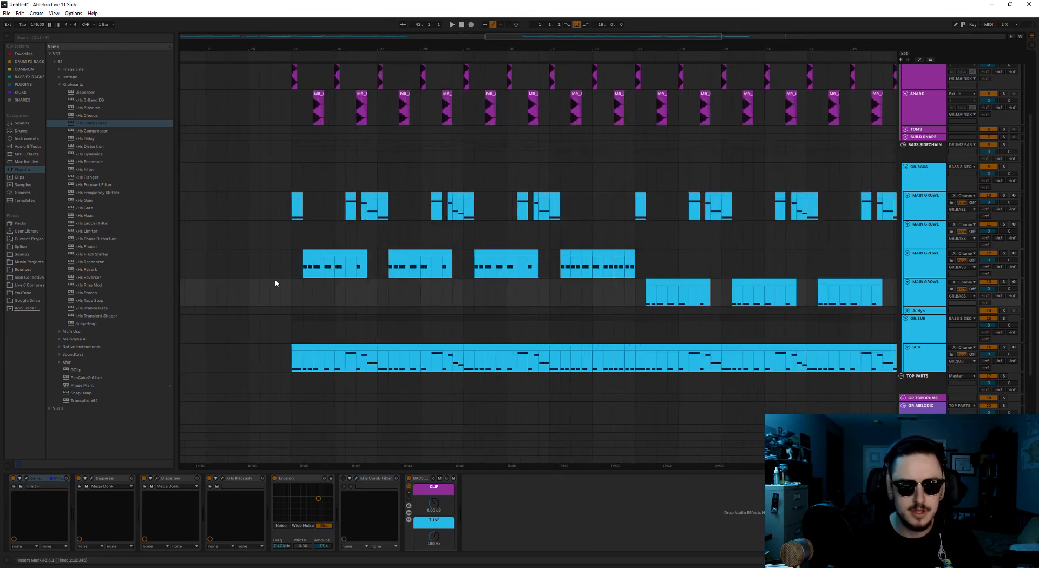
scroll(274, 281, "down", 5)
scroll(511, 242, "up", 4)
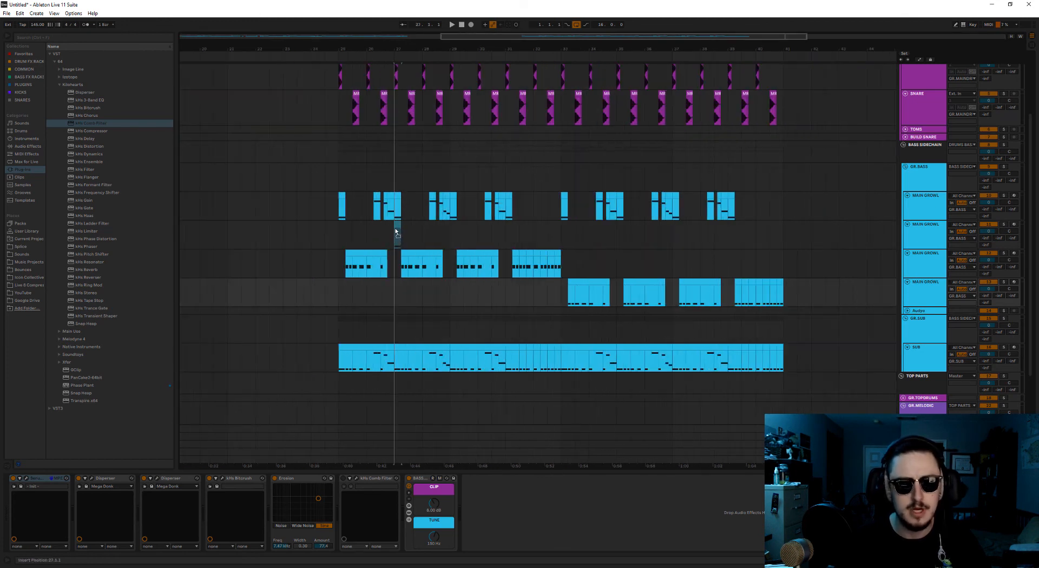
left_click(396, 235)
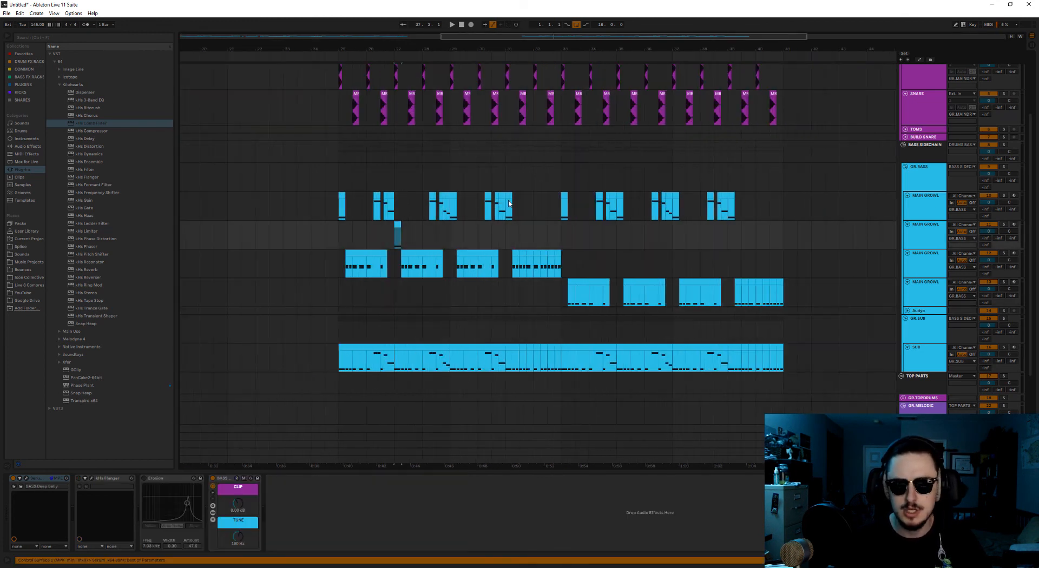
left_click(510, 235)
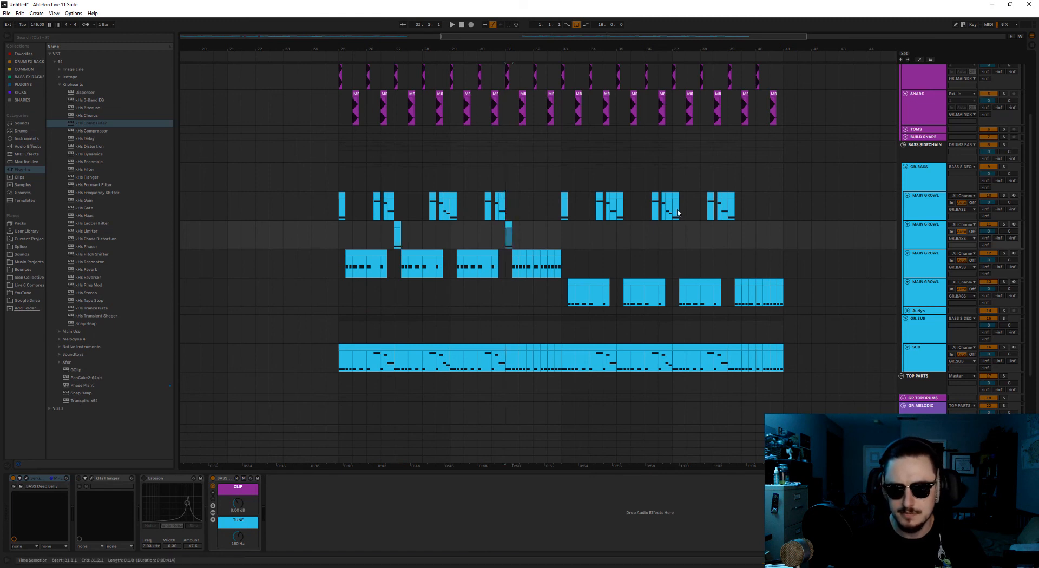
left_click_drag(619, 196, 630, 240)
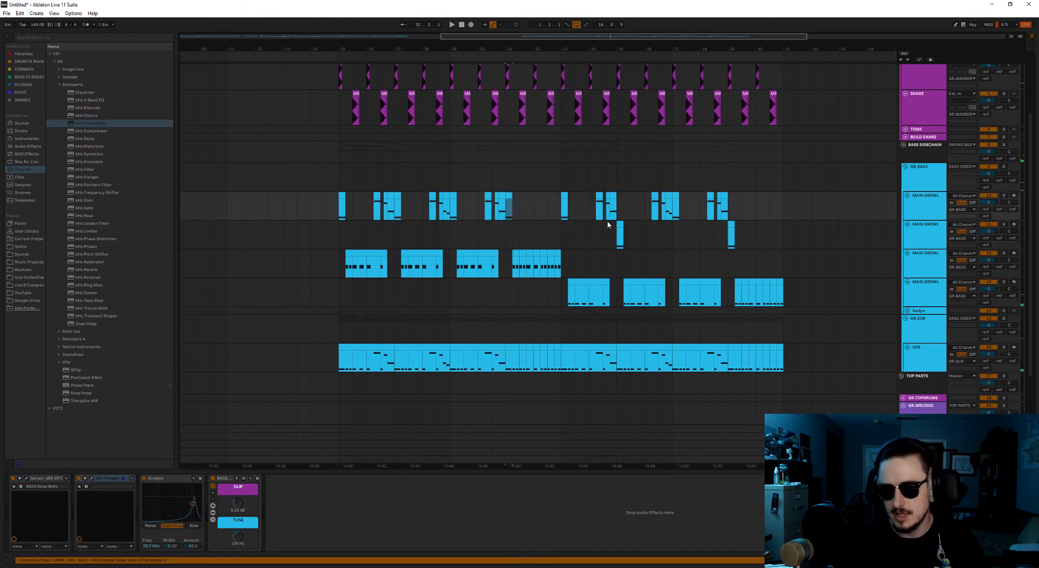
- Return the one-beat growl clips at bars 35 and 39 to the first growl track
left_click_drag(615, 210, 617, 209)
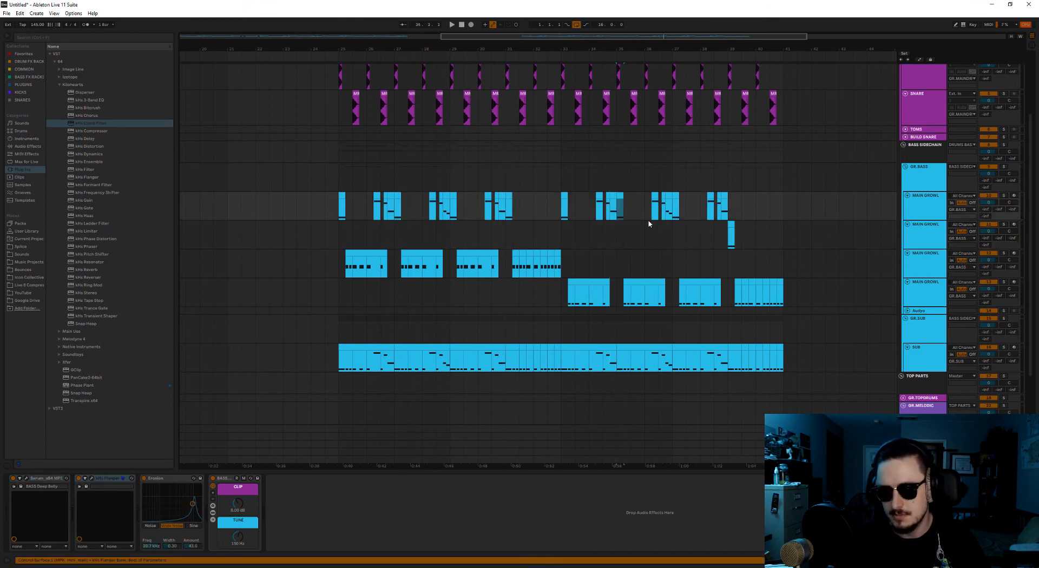
left_click(731, 226)
left_click_drag(729, 219, 730, 216)
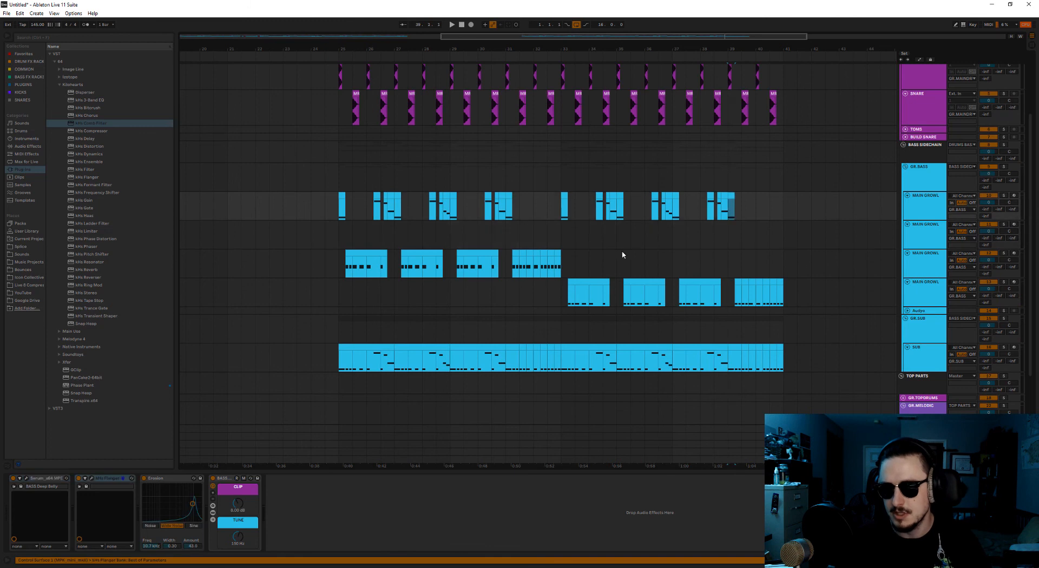
- Play the alternative arrangement from bar 31 to near its end and stop playback
left_click(340, 240)
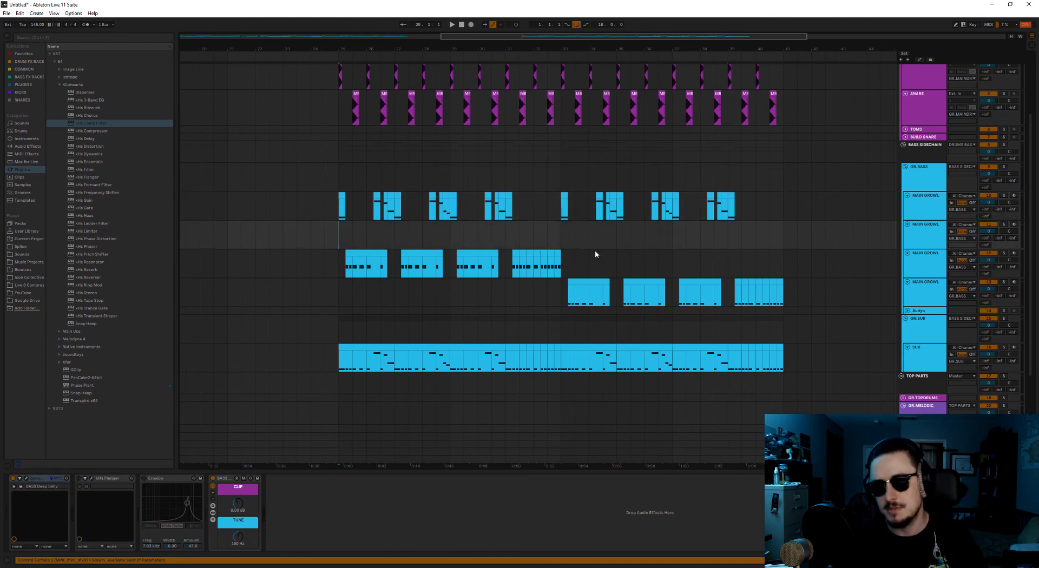
left_click(519, 236)
left_click(506, 236)
key("space")
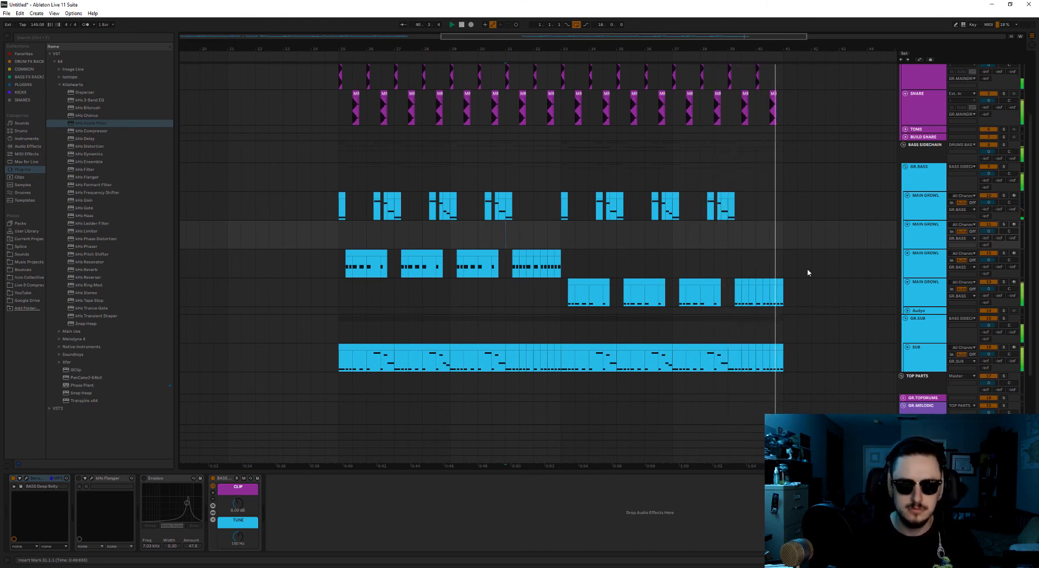
key("space")
- Compare the growl and sub patterns of the varied arrangement in bars 1 to 16 with the alternative in bars 25 to 40
key("w")
left_click_drag(203, 298, 97, 189)
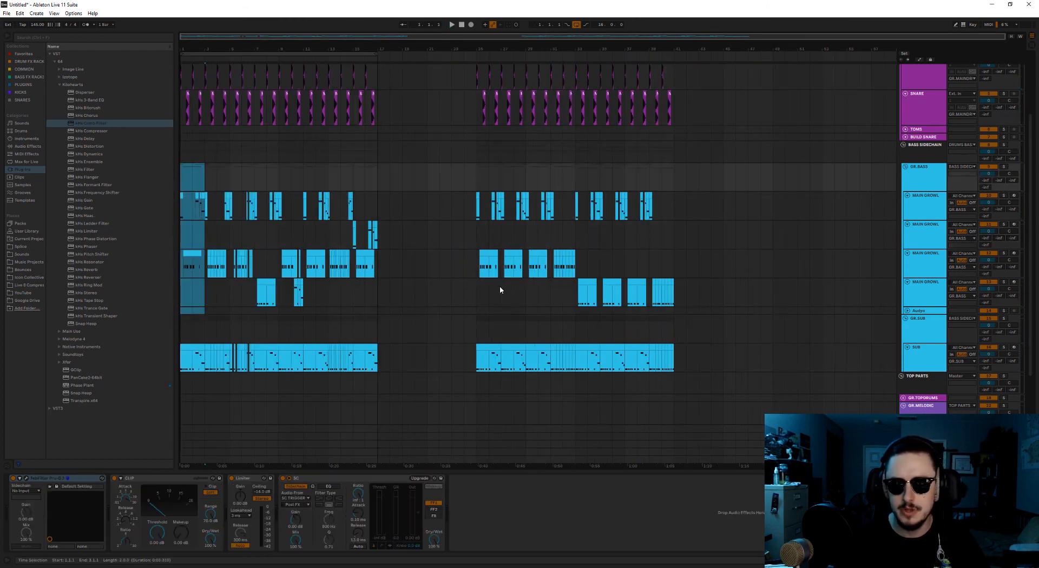
left_click_drag(476, 292, 674, 283)
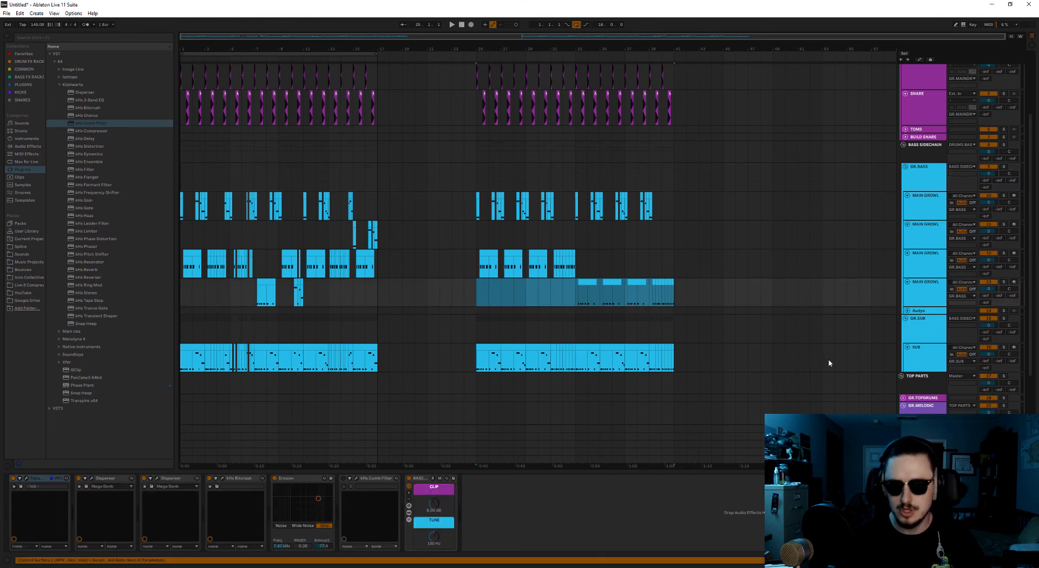
key("z")
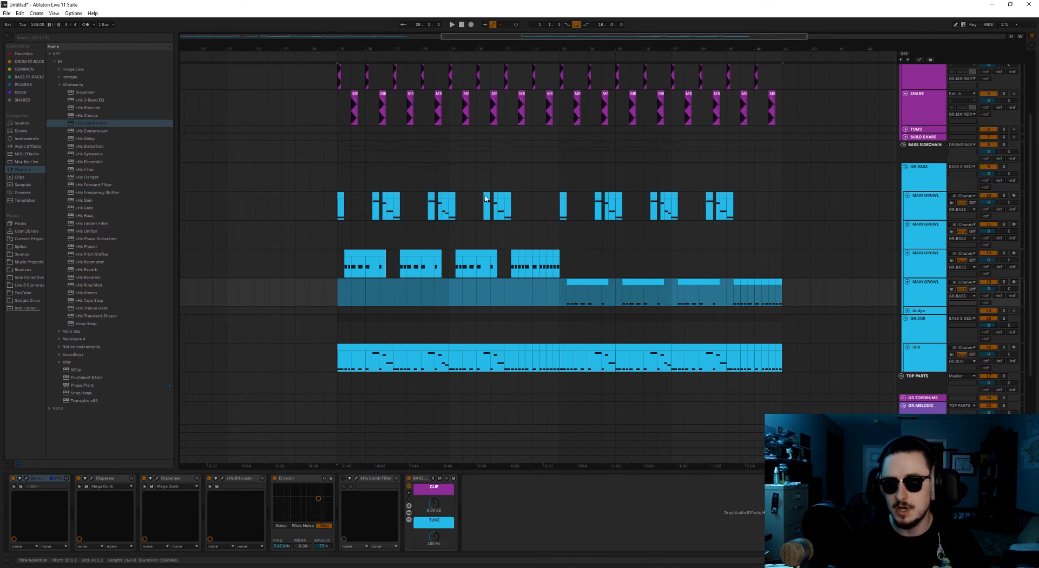
left_click(546, 325)
key("x")
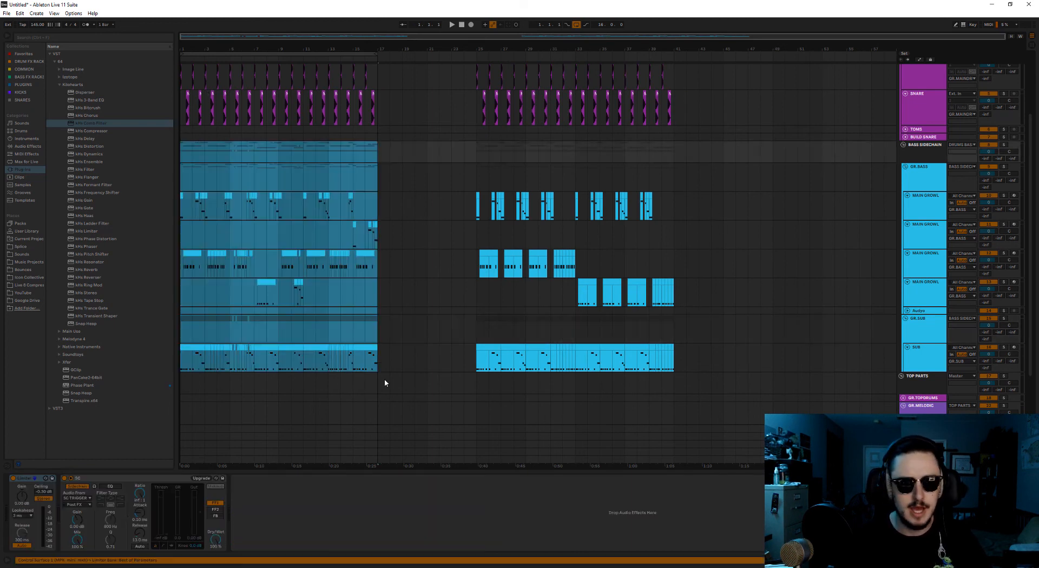
left_click_drag(375, 362, 66, 179)
left_click_drag(684, 363, 478, 204)
left_click(477, 211)
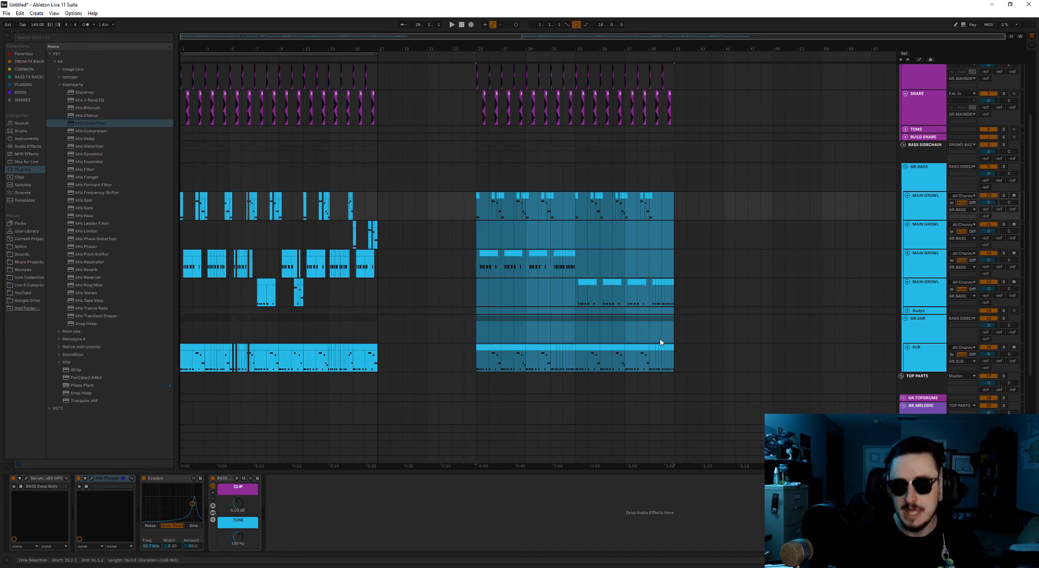
left_click_drag(673, 361, 470, 213)
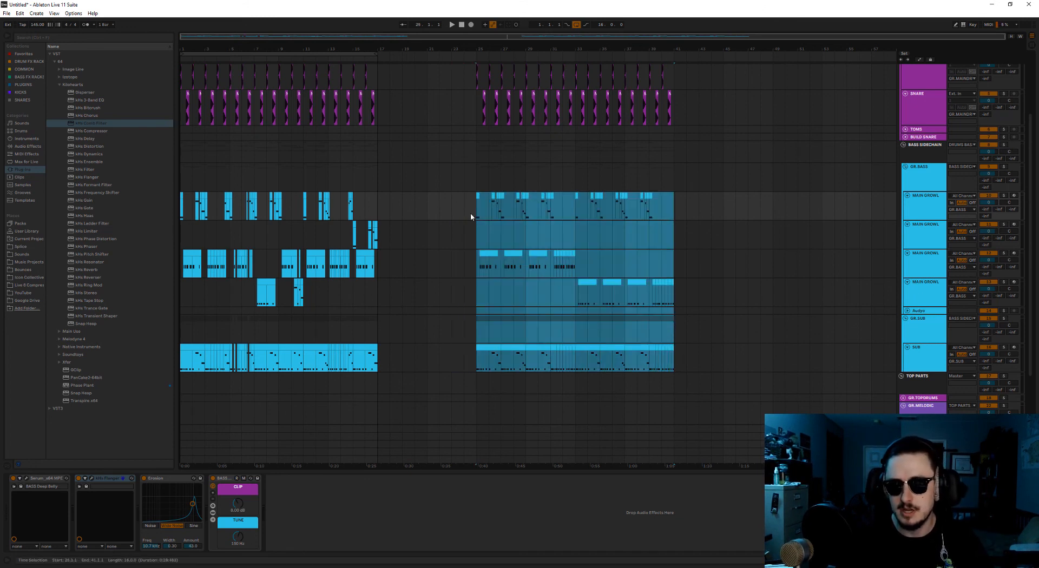
scroll(462, 232, "up", 1)
scroll(469, 241, "up", 2)
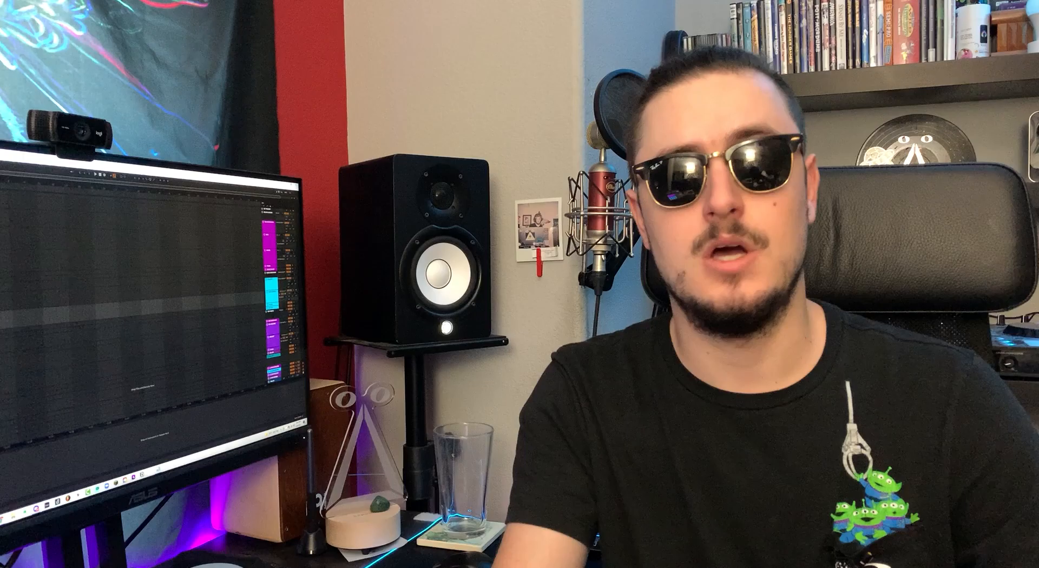